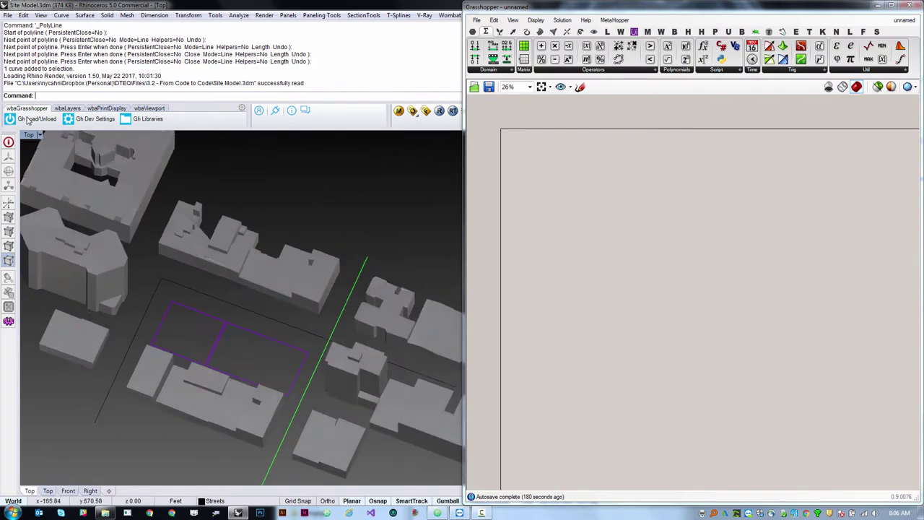
- Open the Grasshopper definition 3.2 - Parametric Massing.gh from the 3.2 - From Code to Code folder
{"action": "left_click", "coordinate": [105, 513]}
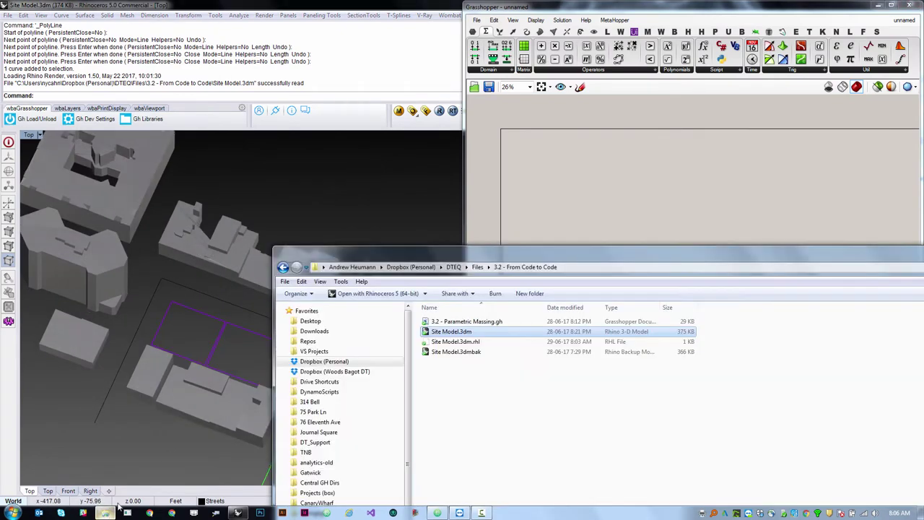
{"action": "left_click", "coordinate": [715, 386]}
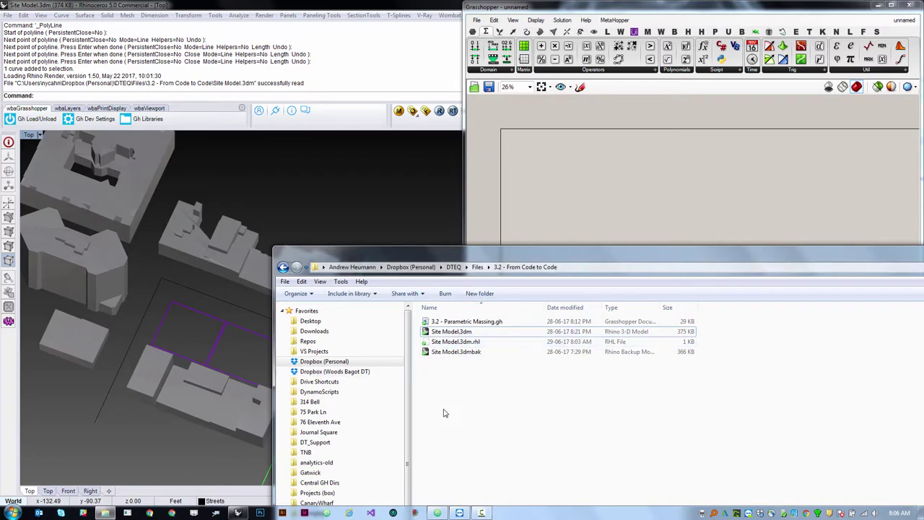
{"action": "left_click", "coordinate": [465, 321]}
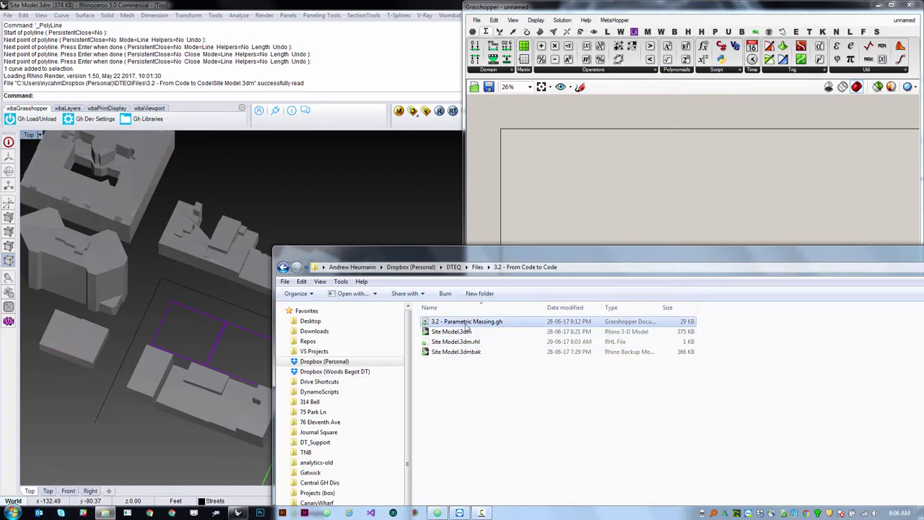
{"action": "left_click", "coordinate": [485, 419]}
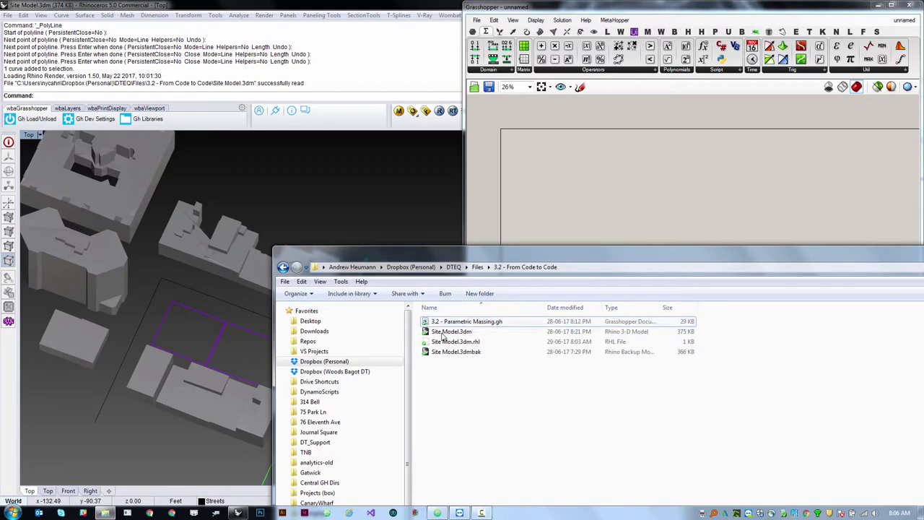
{"action": "left_click_drag", "start_coordinate": [449, 321], "coordinate": [572, 129]}
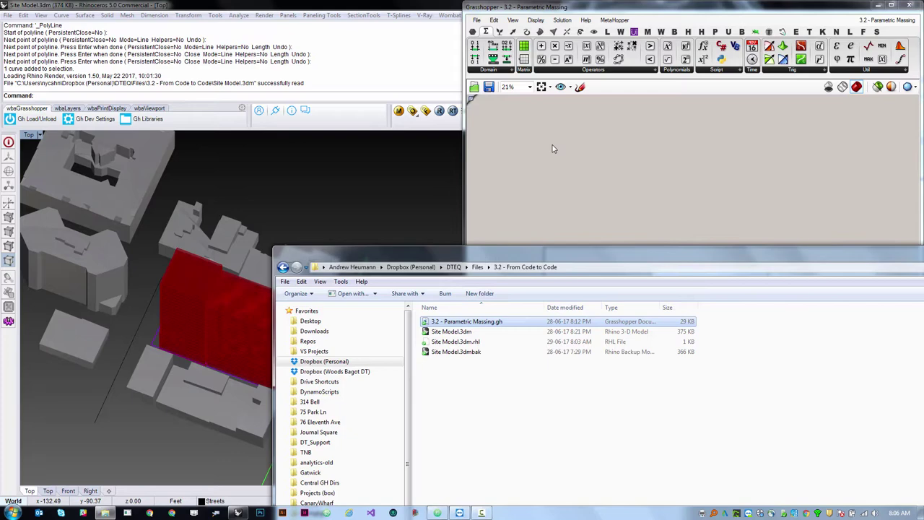
{"action": "left_click", "coordinate": [556, 149]}
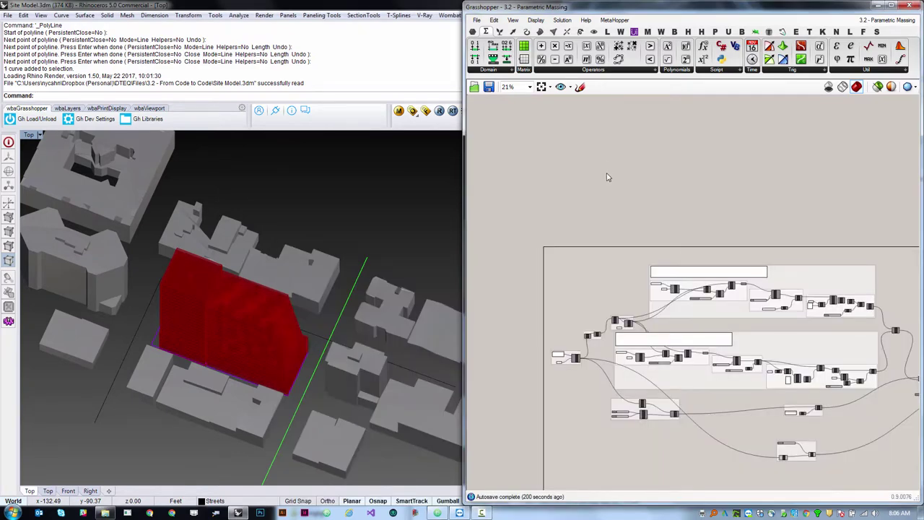
- Examine the overall definition and the Retrieve Site Boundaries group, following the wires leaving its DPipeline component
{"action": "scroll", "coordinate": [547, 186], "scroll_direction": "down", "scroll_amount": 3}
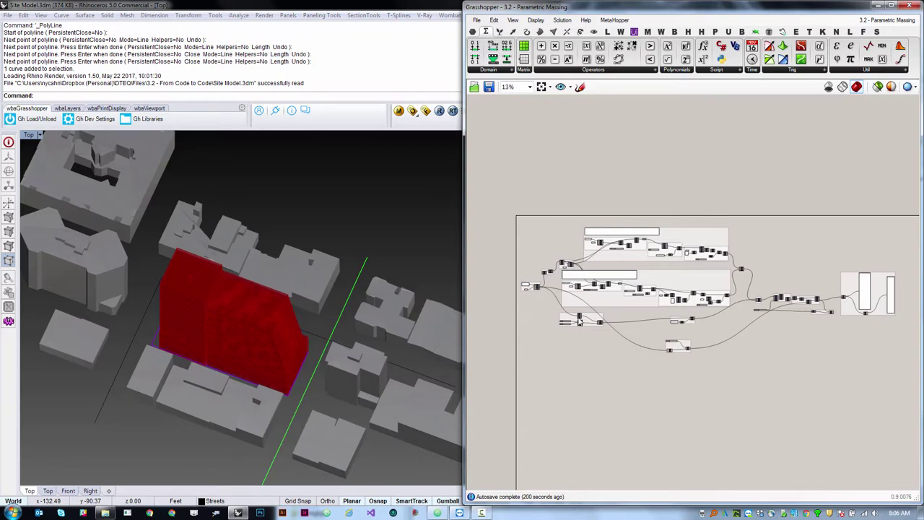
{"action": "scroll", "coordinate": [522, 283], "scroll_direction": "up", "scroll_amount": 8}
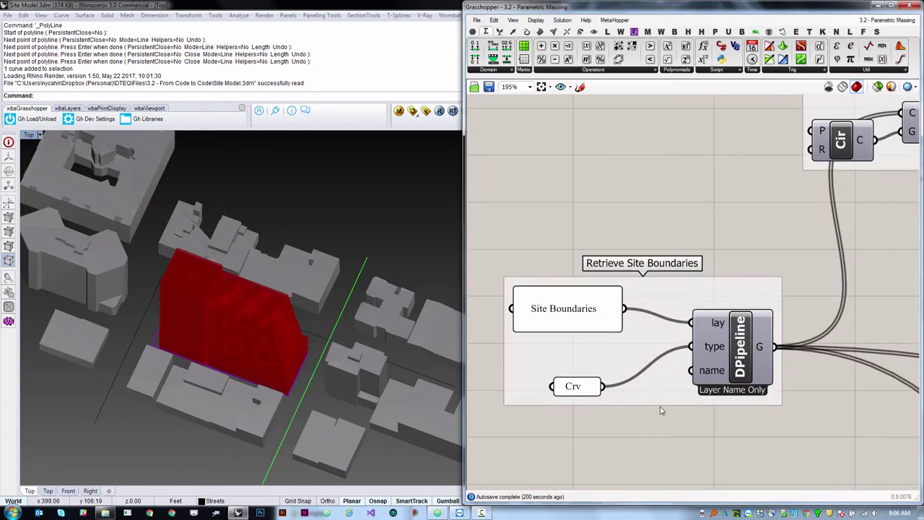
{"action": "scroll", "coordinate": [651, 411], "scroll_direction": "down", "scroll_amount": 4}
{"action": "scroll", "coordinate": [651, 411], "scroll_direction": "up", "scroll_amount": 4}
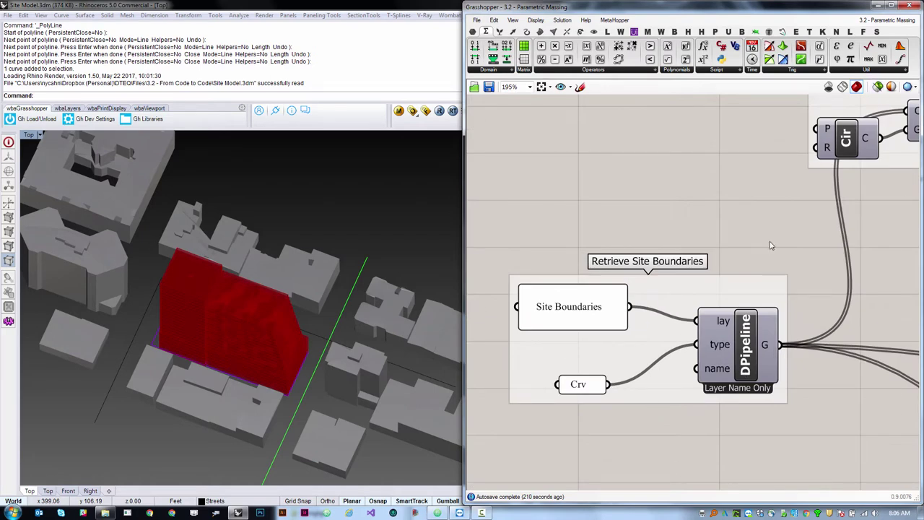
{"action": "left_click", "coordinate": [754, 317]}
{"action": "scroll", "coordinate": [722, 325], "scroll_direction": "down", "scroll_amount": 6}
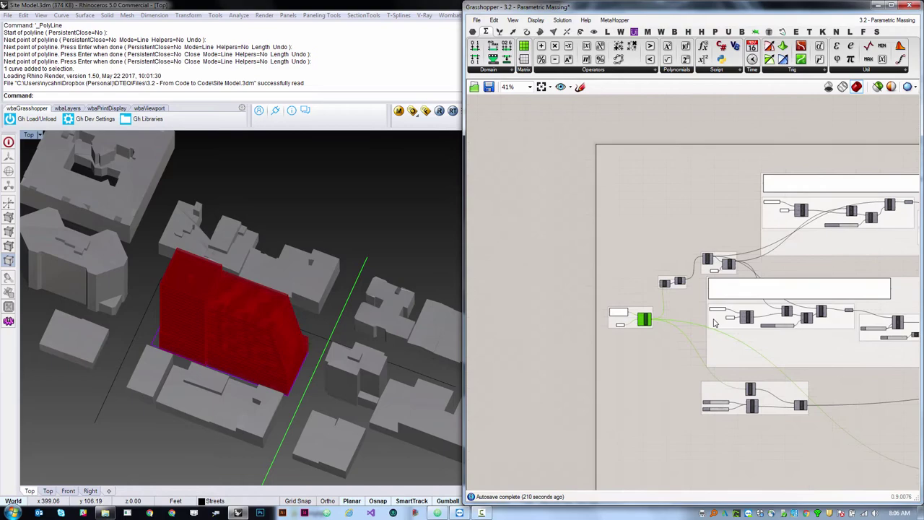
{"action": "scroll", "coordinate": [632, 328], "scroll_direction": "up", "scroll_amount": 3}
{"action": "scroll", "coordinate": [625, 332], "scroll_direction": "down", "scroll_amount": 2}
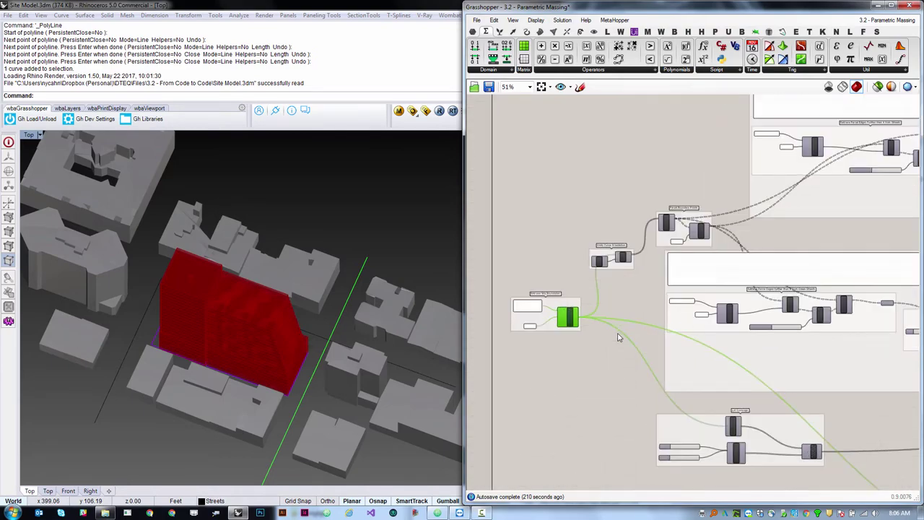
{"action": "left_click", "coordinate": [624, 353]}
- Examine the red massing preview in the Rhino site model from several angles and distances, including its base along the lot boundaries
{"action": "right_click_drag", "start_coordinate": [308, 316], "coordinate": [193, 302]}
{"action": "scroll", "coordinate": [216, 278], "scroll_direction": "up", "scroll_amount": 5}
{"action": "right_click_drag", "start_coordinate": [295, 300], "coordinate": [281, 399]}
{"action": "scroll", "coordinate": [211, 305], "scroll_direction": "down", "scroll_amount": 5}
{"action": "scroll", "coordinate": [211, 306], "scroll_direction": "up", "scroll_amount": 5}
{"action": "scroll", "coordinate": [205, 328], "scroll_direction": "down", "scroll_amount": 5}
{"action": "scroll", "coordinate": [239, 349], "scroll_direction": "up", "scroll_amount": 6}
{"action": "scroll", "coordinate": [262, 378], "scroll_direction": "down", "scroll_amount": 7}
{"action": "scroll", "coordinate": [262, 378], "scroll_direction": "up", "scroll_amount": 4}
{"action": "scroll", "coordinate": [282, 399], "scroll_direction": "down", "scroll_amount": 4}
{"action": "scroll", "coordinate": [200, 373], "scroll_direction": "up", "scroll_amount": 9}
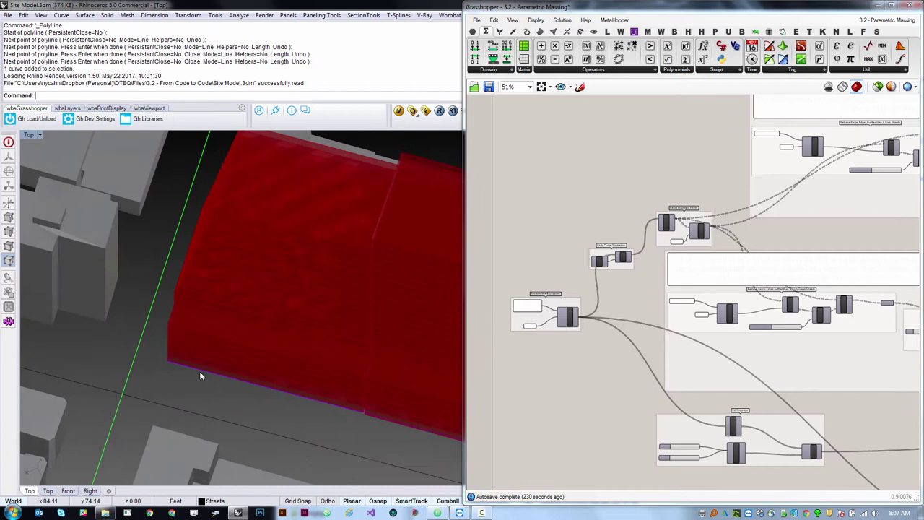
{"action": "scroll", "coordinate": [189, 355], "scroll_direction": "down", "scroll_amount": 10}
{"action": "scroll", "coordinate": [225, 387], "scroll_direction": "up", "scroll_amount": 7}
{"action": "scroll", "coordinate": [202, 343], "scroll_direction": "down", "scroll_amount": 6}
{"action": "scroll", "coordinate": [195, 339], "scroll_direction": "up", "scroll_amount": 3}
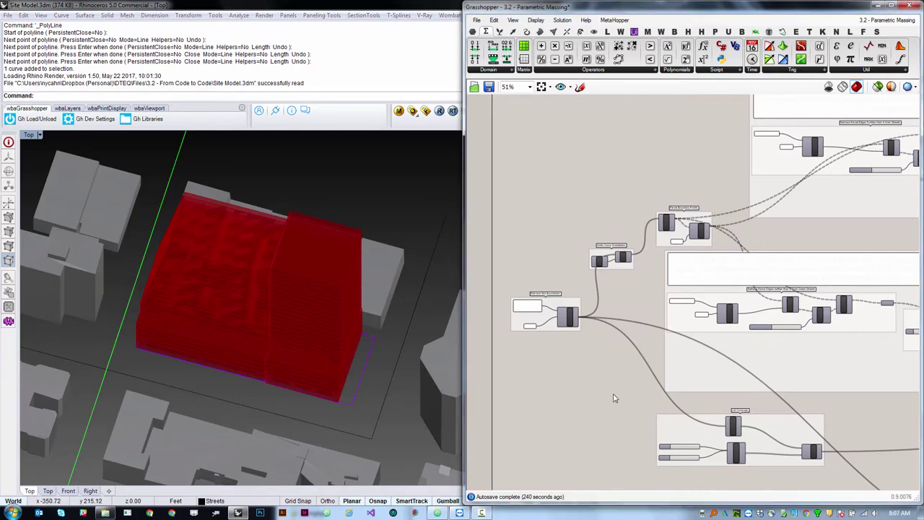
{"action": "scroll", "coordinate": [616, 343], "scroll_direction": "up", "scroll_amount": 4}
{"action": "scroll", "coordinate": [616, 342], "scroll_direction": "up", "scroll_amount": 2}
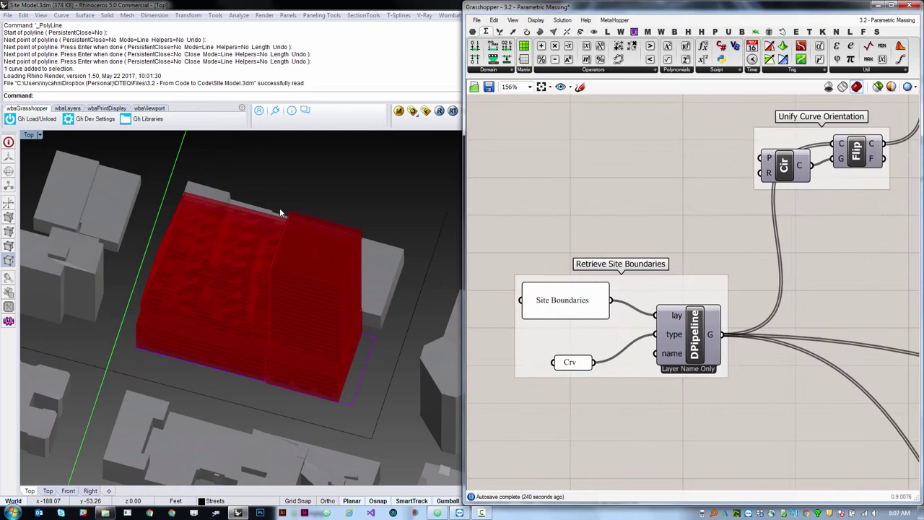
{"action": "right_click_drag", "start_coordinate": [280, 209], "coordinate": [332, 219]}
{"action": "scroll", "coordinate": [332, 219], "scroll_direction": "down", "scroll_amount": 3}
{"action": "right_click_drag", "start_coordinate": [268, 342], "coordinate": [285, 292]}
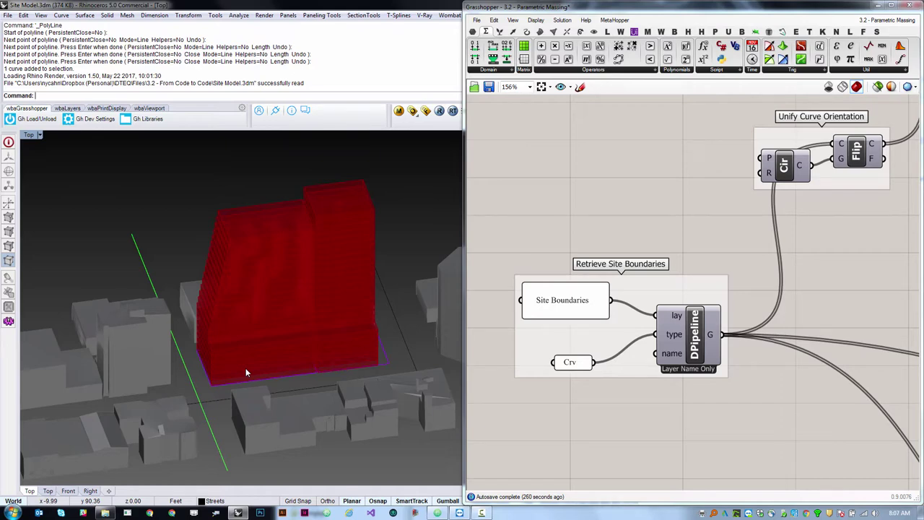
- Examine the Lot Coverage group and trace its input back to the Retrieve Site Boundaries group
{"action": "scroll", "coordinate": [861, 230], "scroll_direction": "down", "scroll_amount": 8}
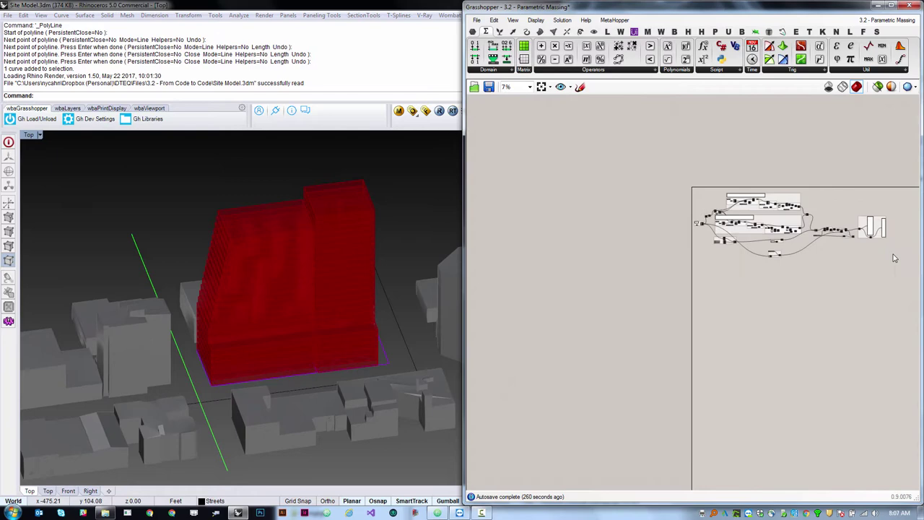
{"action": "scroll", "coordinate": [830, 252], "scroll_direction": "up", "scroll_amount": 6}
{"action": "scroll", "coordinate": [783, 377], "scroll_direction": "down", "scroll_amount": 3}
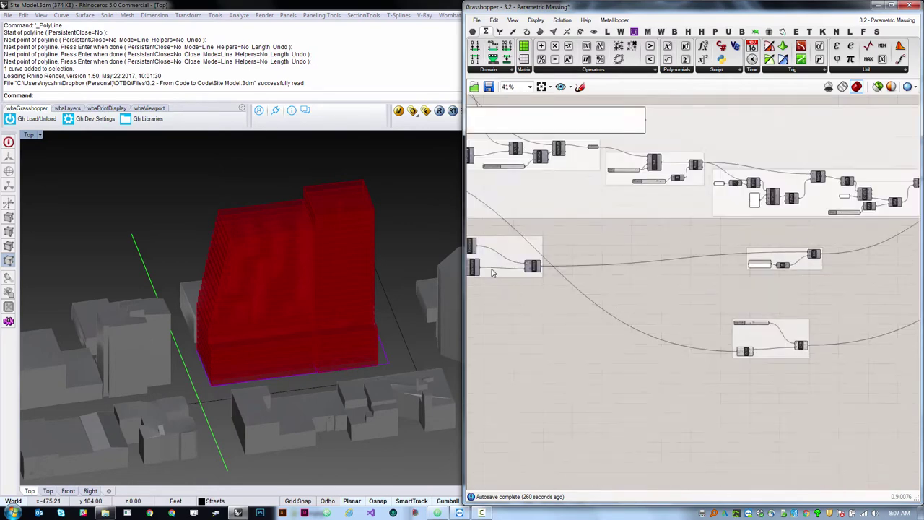
{"action": "scroll", "coordinate": [492, 272], "scroll_direction": "up", "scroll_amount": 3}
{"action": "right_click_drag", "start_coordinate": [494, 272], "coordinate": [854, 305]}
{"action": "scroll", "coordinate": [854, 305], "scroll_direction": "down", "scroll_amount": 1}
{"action": "scroll", "coordinate": [567, 272], "scroll_direction": "up", "scroll_amount": 2}
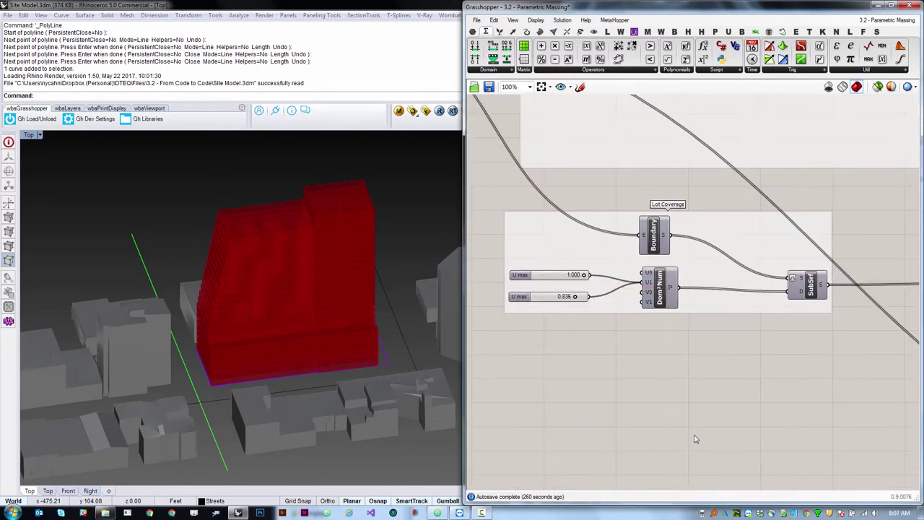
{"action": "scroll", "coordinate": [665, 422], "scroll_direction": "down", "scroll_amount": 4}
{"action": "scroll", "coordinate": [562, 312], "scroll_direction": "up", "scroll_amount": 4}
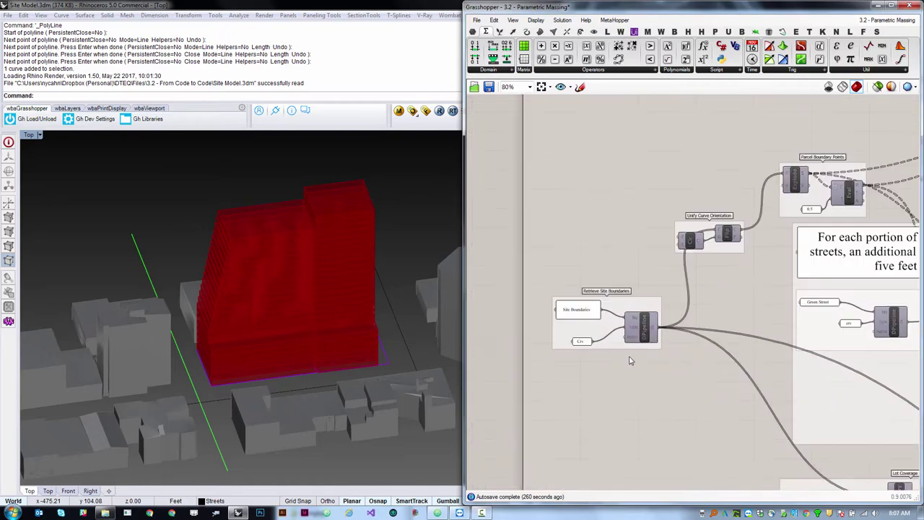
- Inspect the DPipeline component and Site Boundaries panel, and select the matching site boundary curves in the Rhino model
{"action": "scroll", "coordinate": [562, 312], "scroll_direction": "up", "scroll_amount": 3}
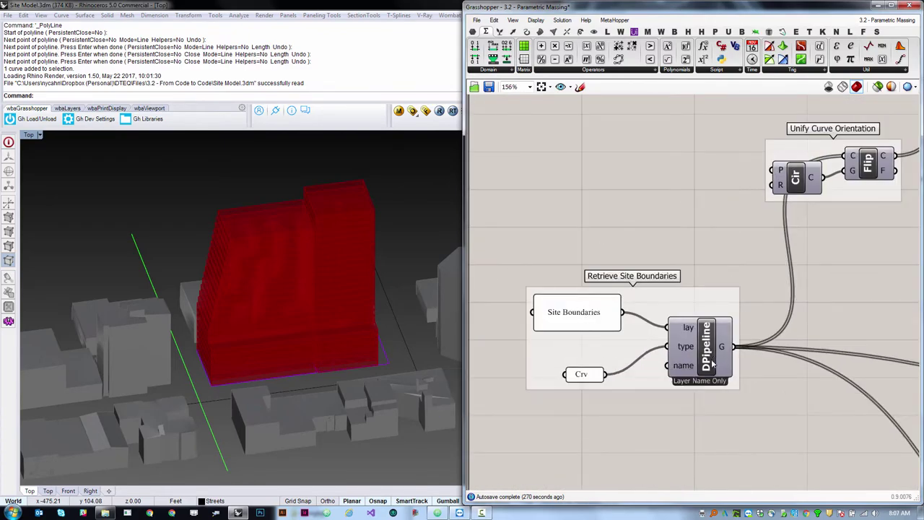
{"action": "left_click_drag", "start_coordinate": [713, 358], "coordinate": [709, 356]}
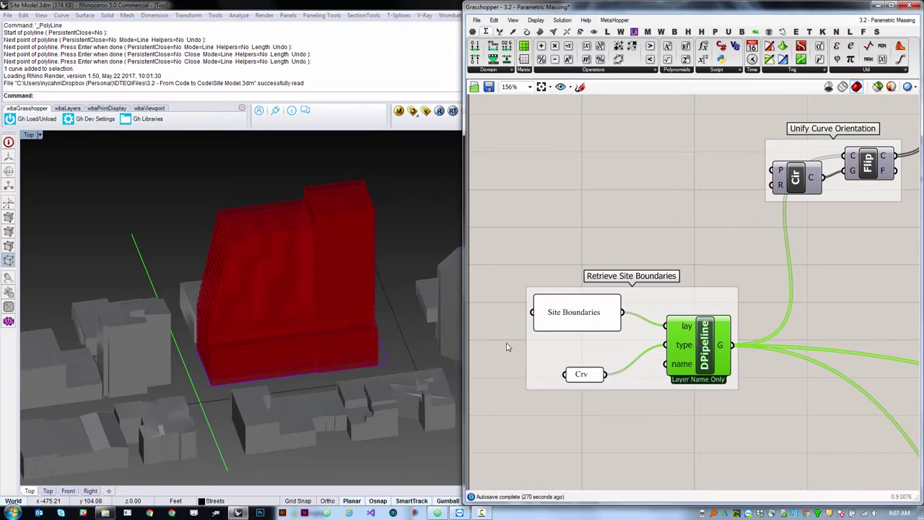
{"action": "left_click", "coordinate": [566, 321]}
{"action": "left_click", "coordinate": [390, 356]}
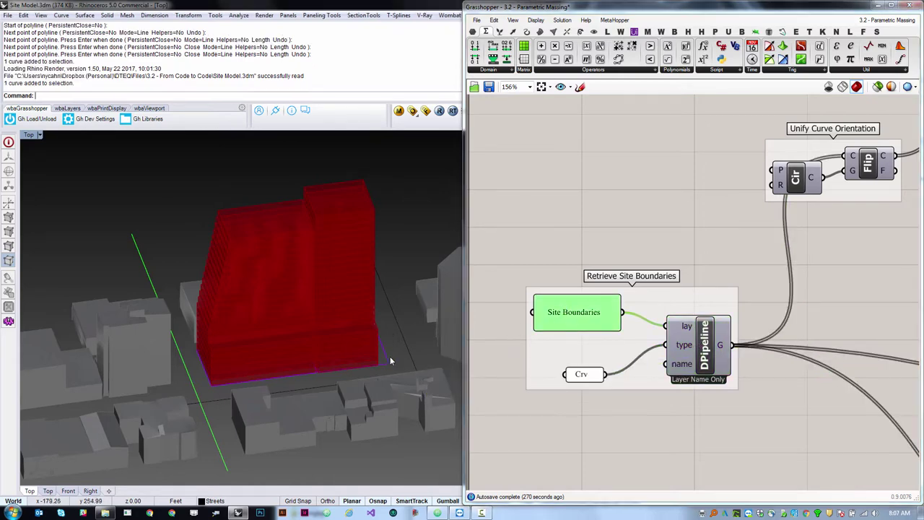
{"action": "left_click", "coordinate": [283, 369]}
{"action": "left_click", "coordinate": [288, 377]}
{"action": "left_click", "coordinate": [816, 428]}
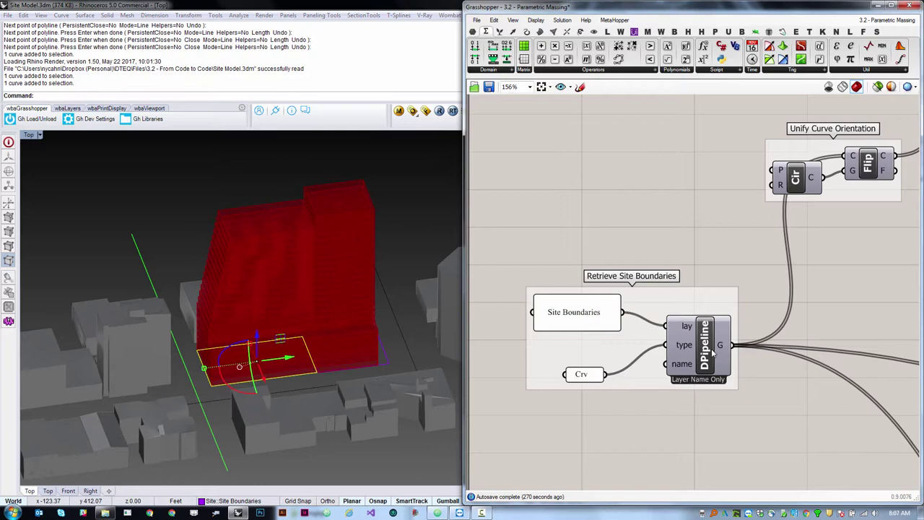
- Restrict the preview to selected objects with DPipeline selected, deselect the Rhino curve, and turn on Bump Preview
{"action": "left_click", "coordinate": [707, 353]}
{"action": "left_click", "coordinate": [877, 86]}
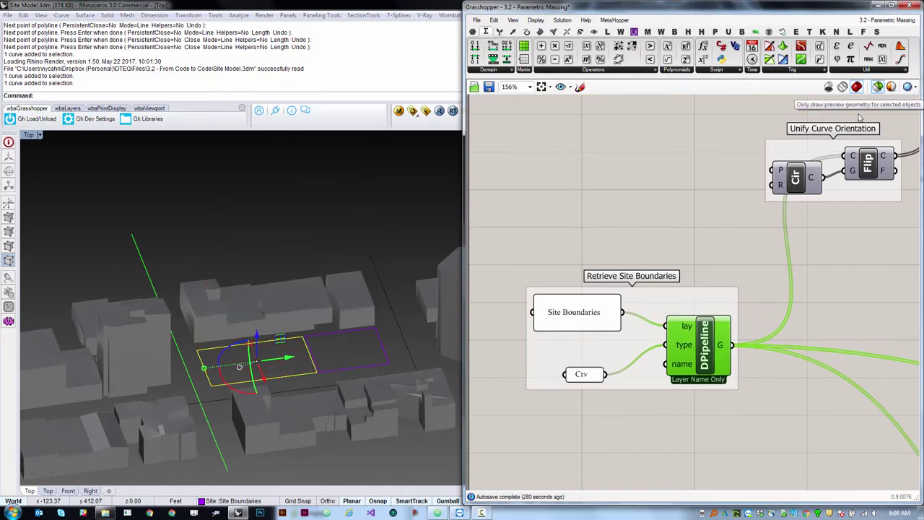
{"action": "left_click", "coordinate": [395, 209]}
{"action": "left_click", "coordinate": [912, 87]}
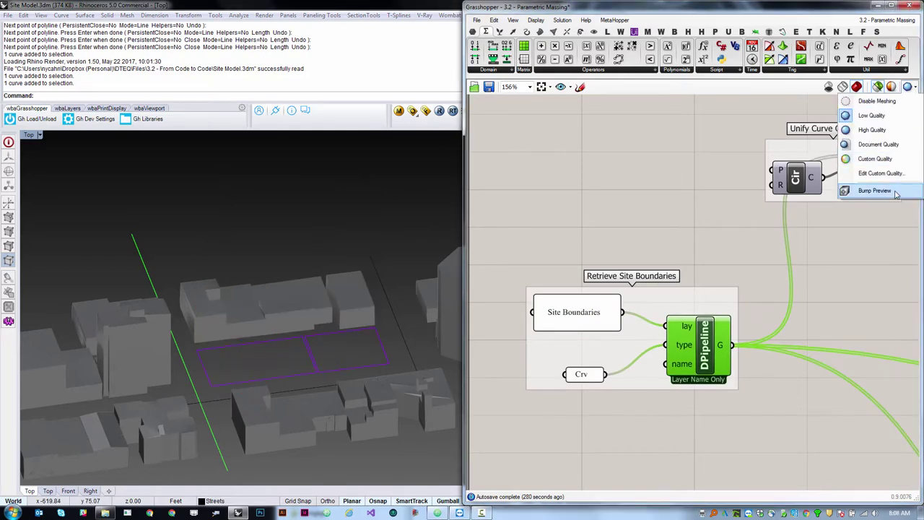
{"action": "left_click", "coordinate": [891, 191]}
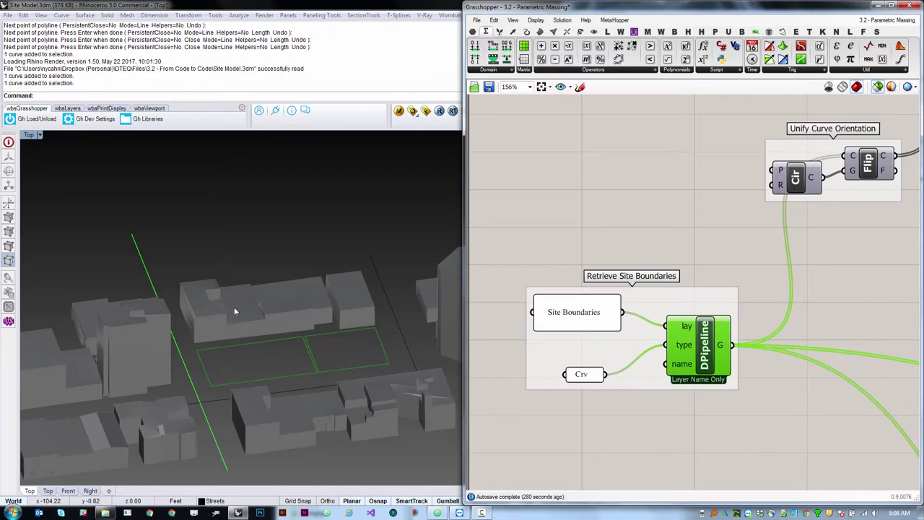
{"action": "scroll", "coordinate": [230, 356], "scroll_direction": "up", "scroll_amount": 5}
{"action": "right_click_drag", "start_coordinate": [282, 358], "coordinate": [311, 366]}
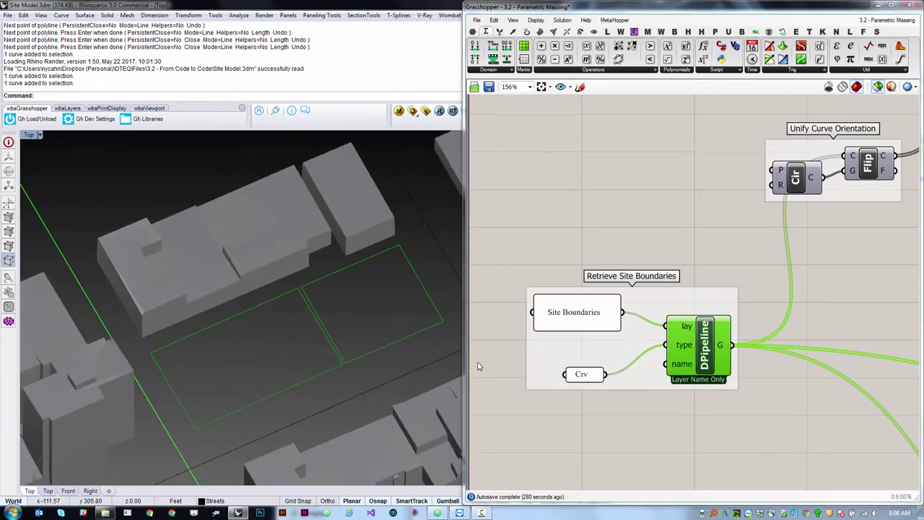
- Select the Cir and Flip components in the Unify Curve Orientation group in turn to preview their output
{"action": "scroll", "coordinate": [653, 350], "scroll_direction": "down", "scroll_amount": 2}
{"action": "scroll", "coordinate": [823, 261], "scroll_direction": "up", "scroll_amount": 2}
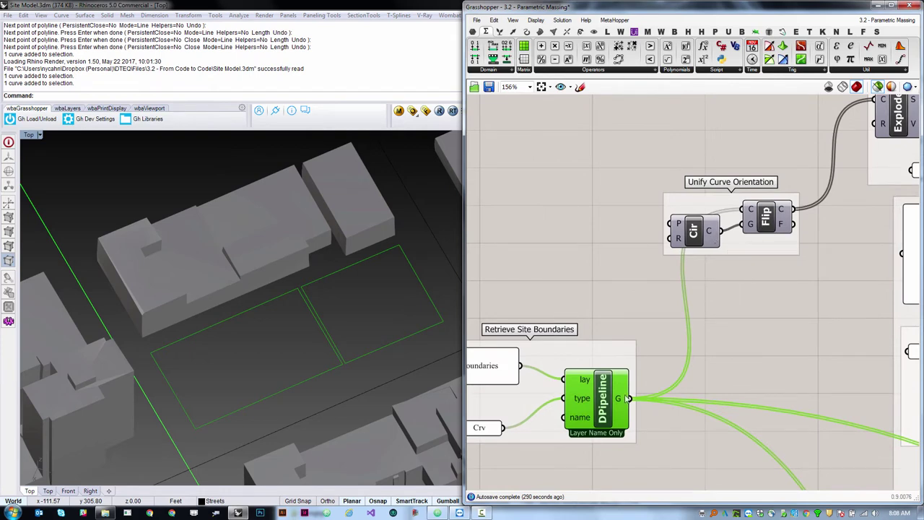
{"action": "left_click", "coordinate": [704, 228]}
{"action": "left_click", "coordinate": [767, 221]}
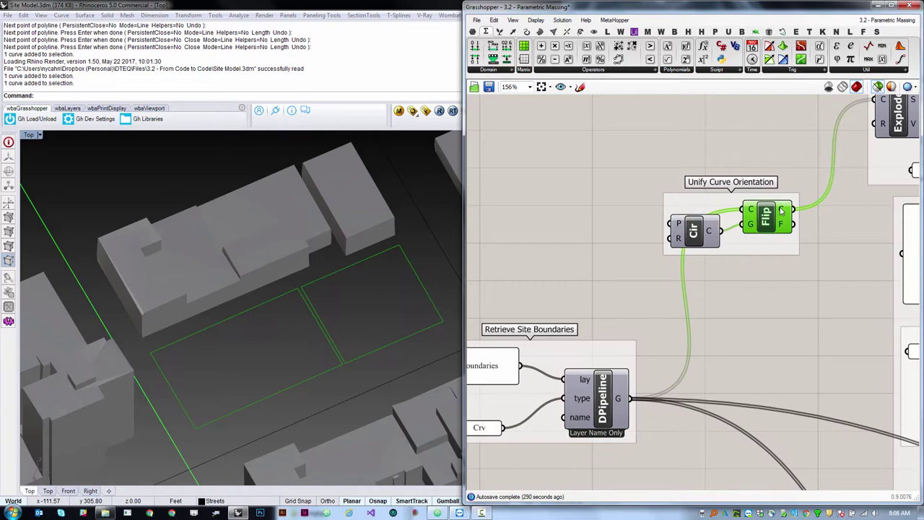
- Examine the Parcel Boundary Points group and the green street setback rule above 85 feet, relating it to the lot outlines in the model
{"action": "scroll", "coordinate": [606, 254], "scroll_direction": "down", "scroll_amount": 2}
{"action": "right_click_drag", "start_coordinate": [904, 148], "coordinate": [773, 190]}
{"action": "scroll", "coordinate": [773, 190], "scroll_direction": "up", "scroll_amount": 2}
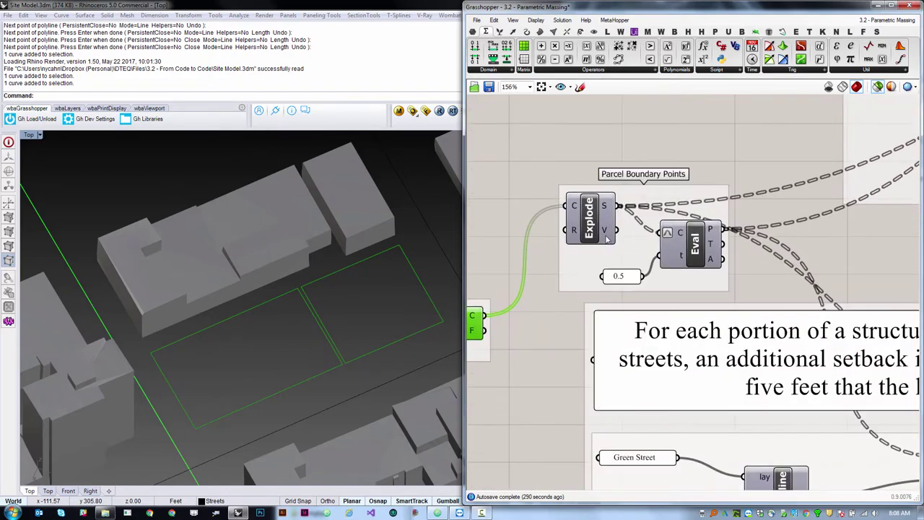
{"action": "scroll", "coordinate": [574, 253], "scroll_direction": "down", "scroll_amount": 8}
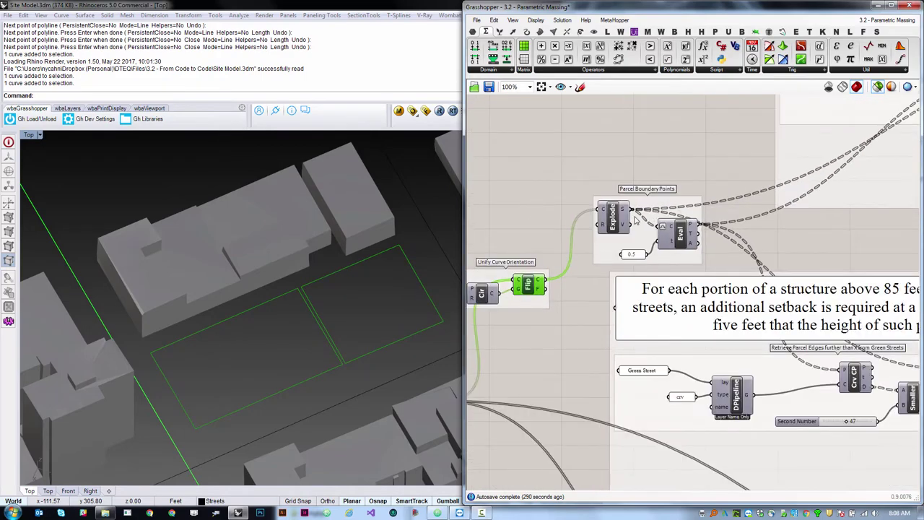
{"action": "right_click_drag", "start_coordinate": [576, 312], "coordinate": [542, 314]}
{"action": "scroll", "coordinate": [542, 313], "scroll_direction": "up", "scroll_amount": 5}
{"action": "scroll", "coordinate": [546, 318], "scroll_direction": "down", "scroll_amount": 4}
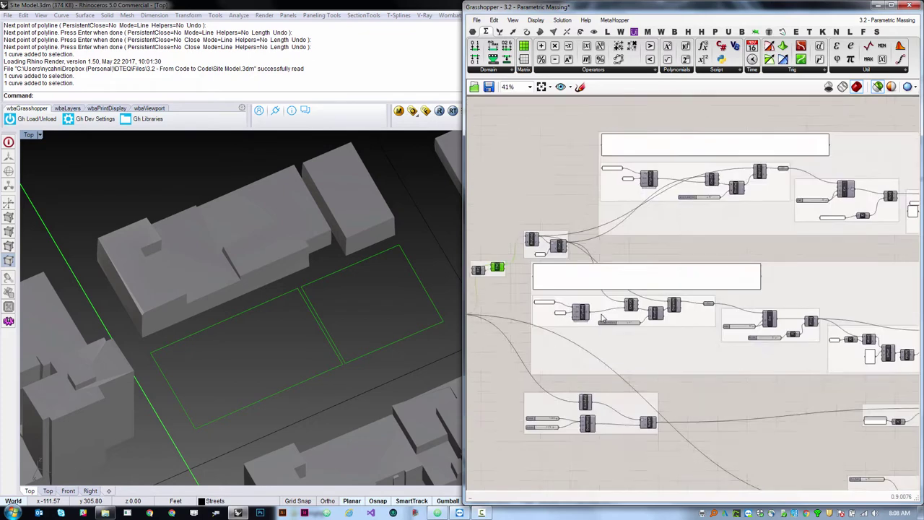
{"action": "scroll", "coordinate": [601, 314], "scroll_direction": "up", "scroll_amount": 3}
{"action": "scroll", "coordinate": [680, 213], "scroll_direction": "down", "scroll_amount": 1}
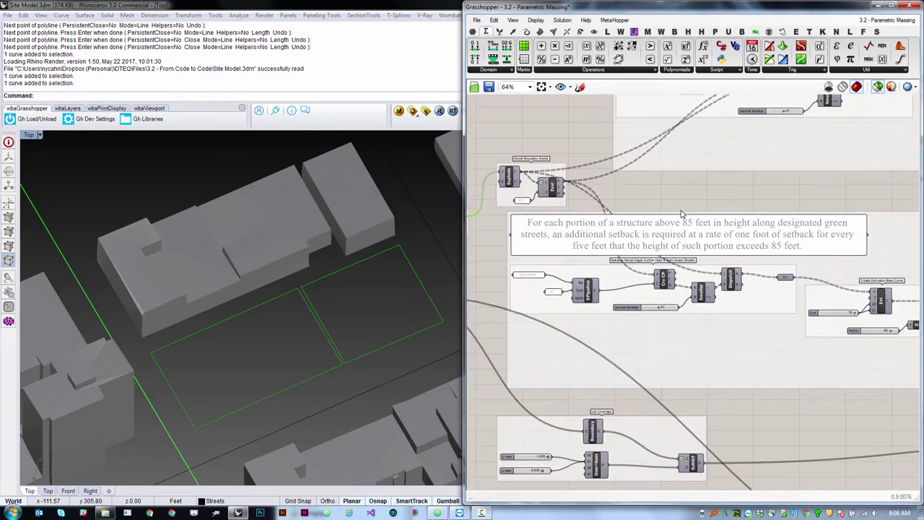
{"action": "scroll", "coordinate": [628, 258], "scroll_direction": "up", "scroll_amount": 1}
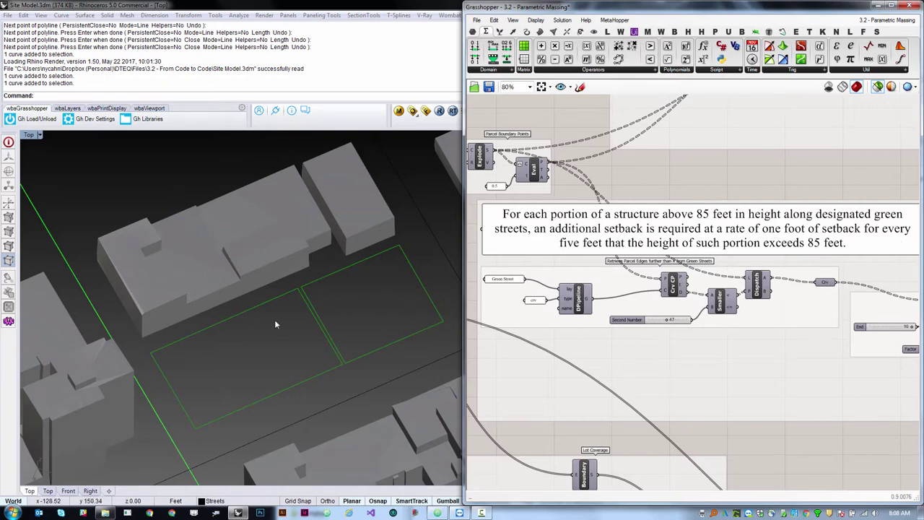
{"action": "right_click_drag", "start_coordinate": [225, 405], "coordinate": [208, 395]}
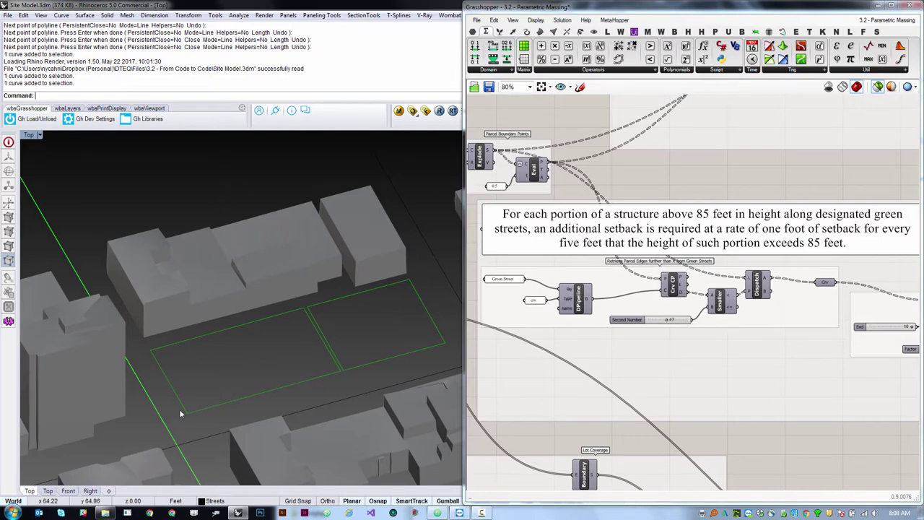
- Clear the Grasshopper selection and examine the rule requiring a 20-foot street setback above 65 feet
{"action": "left_click", "coordinate": [712, 190]}
{"action": "scroll", "coordinate": [681, 214], "scroll_direction": "down", "scroll_amount": 5}
{"action": "scroll", "coordinate": [725, 159], "scroll_direction": "up", "scroll_amount": 3}
{"action": "right_click_drag", "start_coordinate": [726, 158], "coordinate": [643, 256]}
{"action": "scroll", "coordinate": [686, 180], "scroll_direction": "up", "scroll_amount": 1}
{"action": "scroll", "coordinate": [584, 217], "scroll_direction": "down", "scroll_amount": 1}
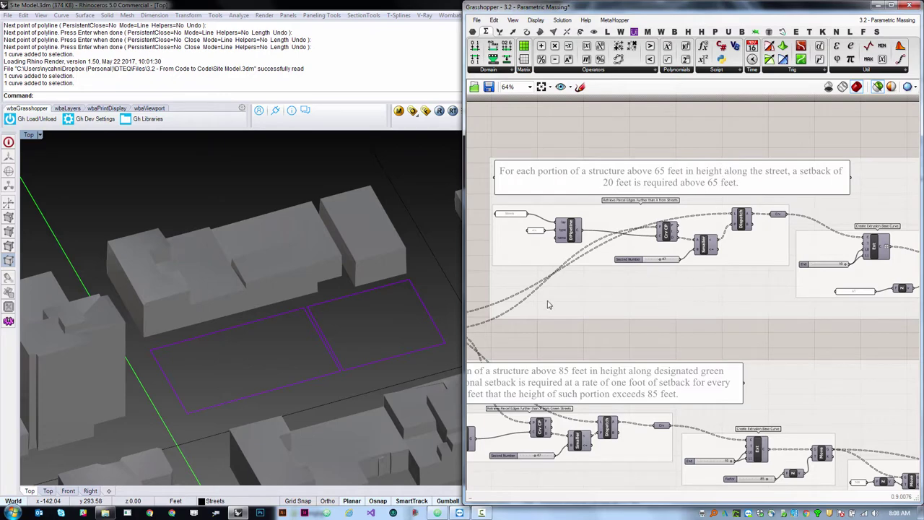
- Select the street and green street curves bordering the parcels in the Rhino model, undoing the stray curve drag
{"action": "left_click", "coordinate": [355, 401]}
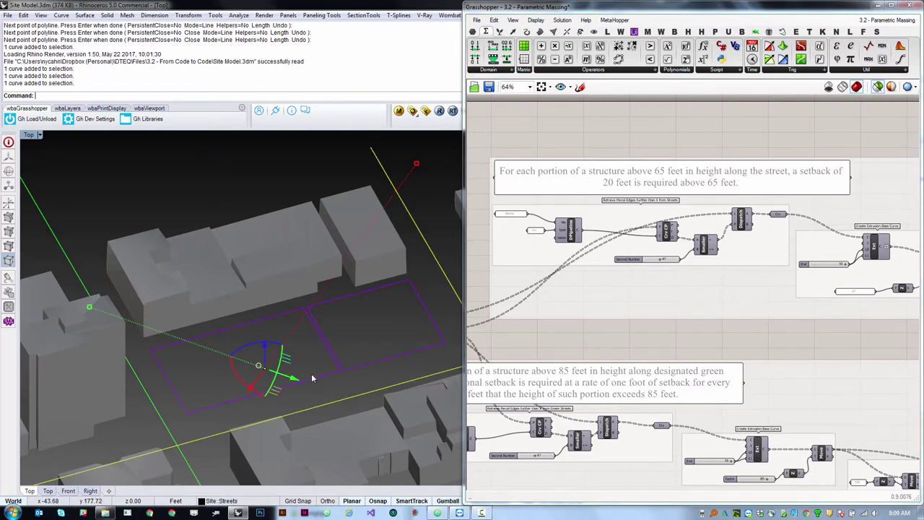
{"action": "right_click_drag", "start_coordinate": [311, 374], "coordinate": [433, 352]}
{"action": "left_click_drag", "start_coordinate": [291, 388], "coordinate": [295, 395]}
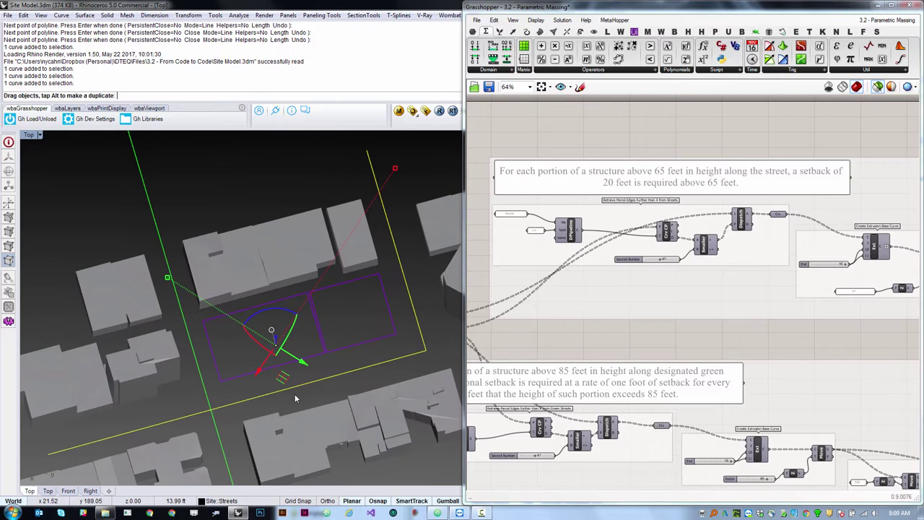
{"action": "left_click", "coordinate": [223, 396]}
{"action": "key", "text": "ctrl+z"}
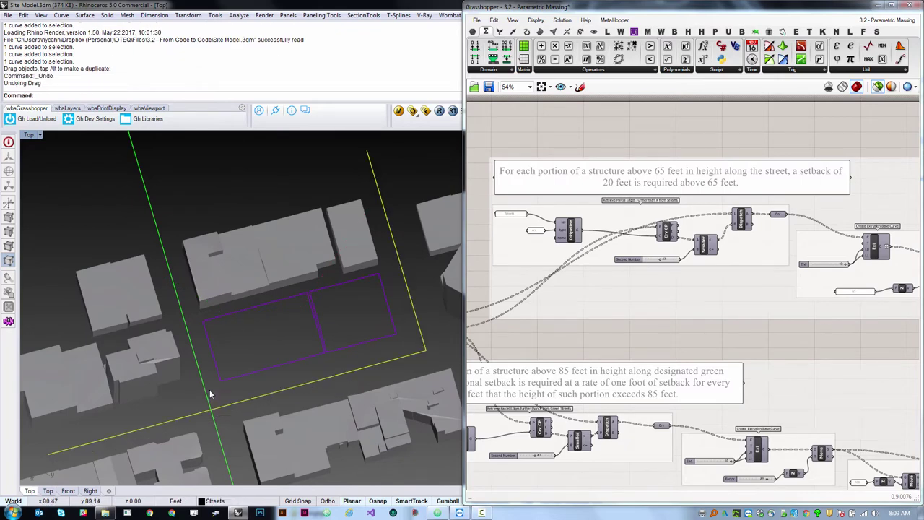
{"action": "left_click", "coordinate": [205, 384]}
{"action": "left_click", "coordinate": [223, 381]}
{"action": "left_click", "coordinate": [236, 394]}
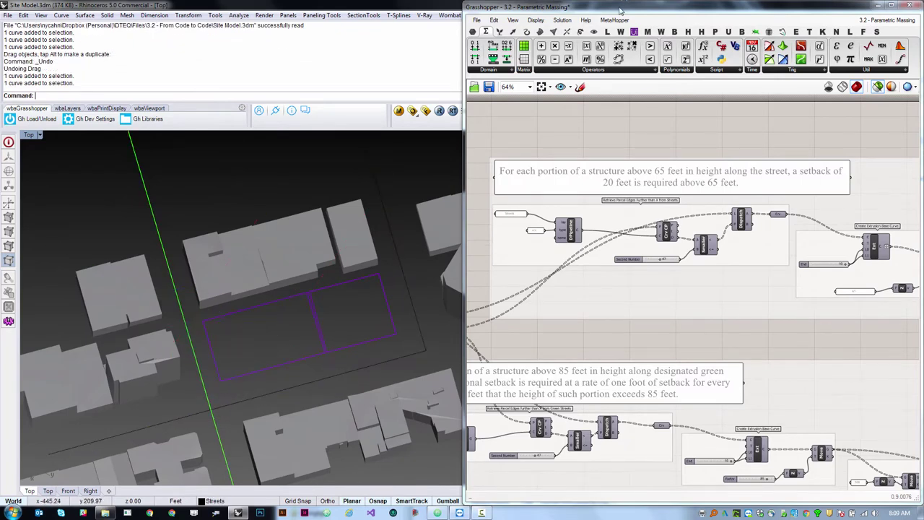
- Move the Grasshopper window aside to check the Rhino layer list, and restore the side-by-side window layout
{"action": "double_click", "coordinate": [612, 7]}
{"action": "left_click_drag", "start_coordinate": [852, 222], "coordinate": [794, 305]}
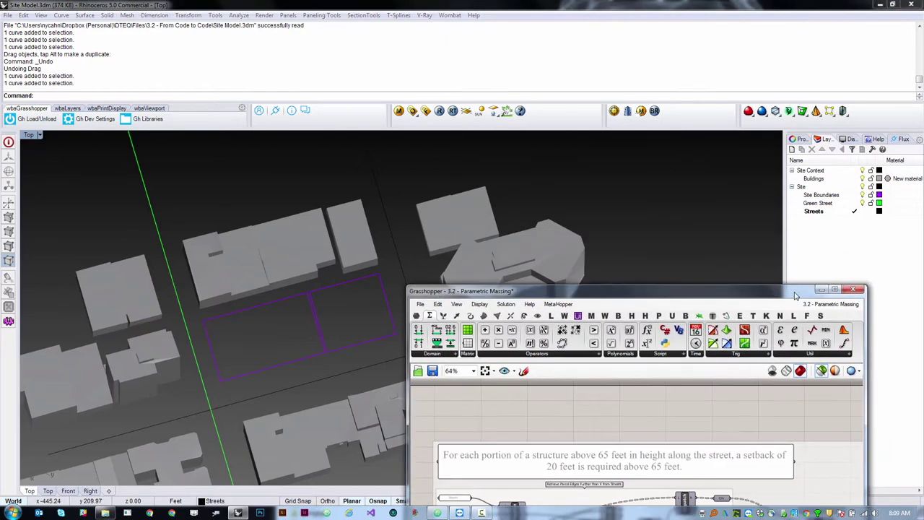
{"action": "key", "text": "super+Right"}
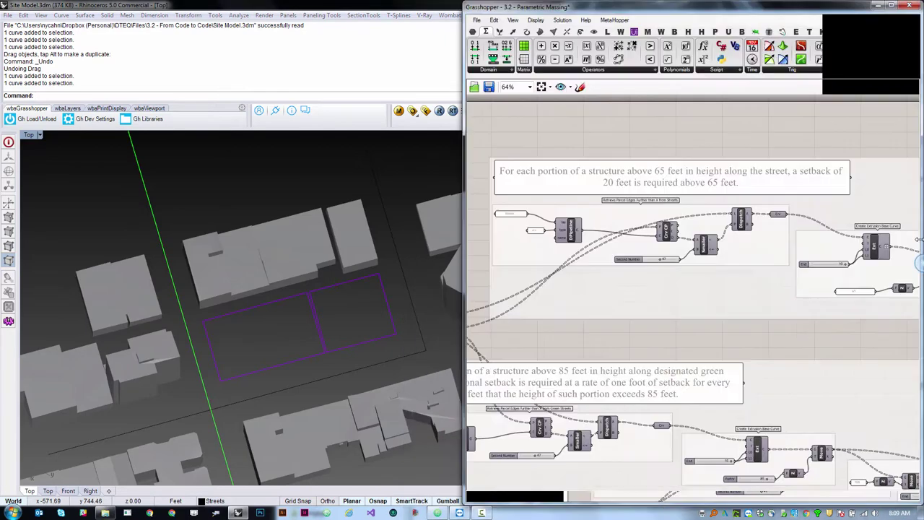
- Examine the Streets DPipeline inputs in the 65-foot setback rule and select a site boundary curve in the Rhino model
{"action": "scroll", "coordinate": [752, 258], "scroll_direction": "down", "scroll_amount": 5}
{"action": "scroll", "coordinate": [720, 260], "scroll_direction": "up", "scroll_amount": 4}
{"action": "scroll", "coordinate": [697, 227], "scroll_direction": "up", "scroll_amount": 3}
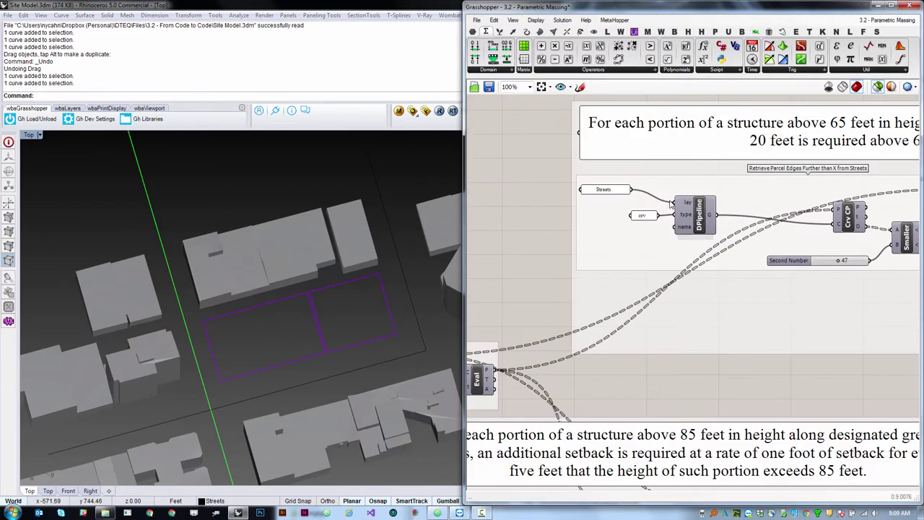
{"action": "scroll", "coordinate": [648, 203], "scroll_direction": "down", "scroll_amount": 2}
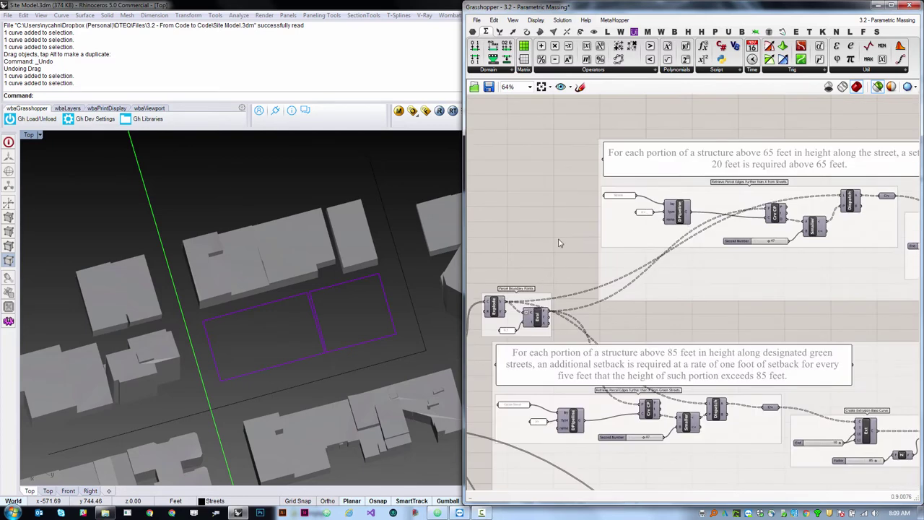
{"action": "left_click", "coordinate": [253, 365]}
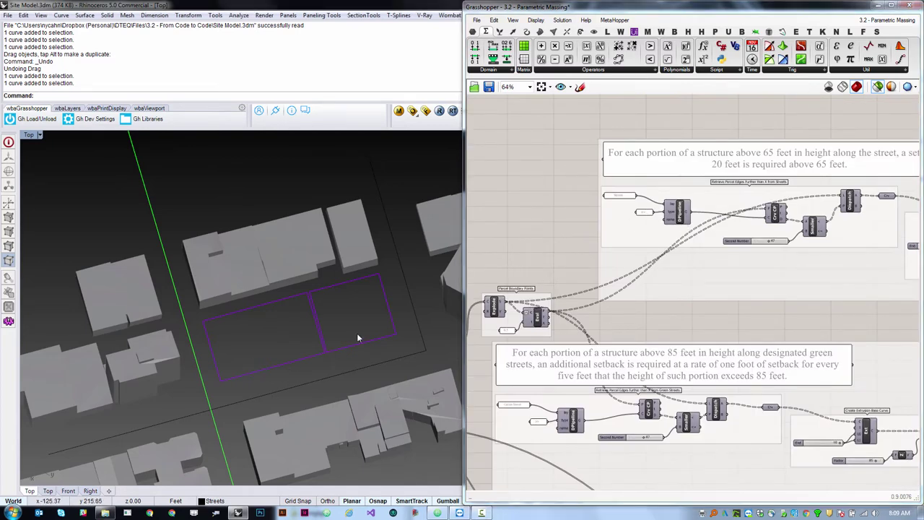
{"action": "left_click", "coordinate": [371, 345]}
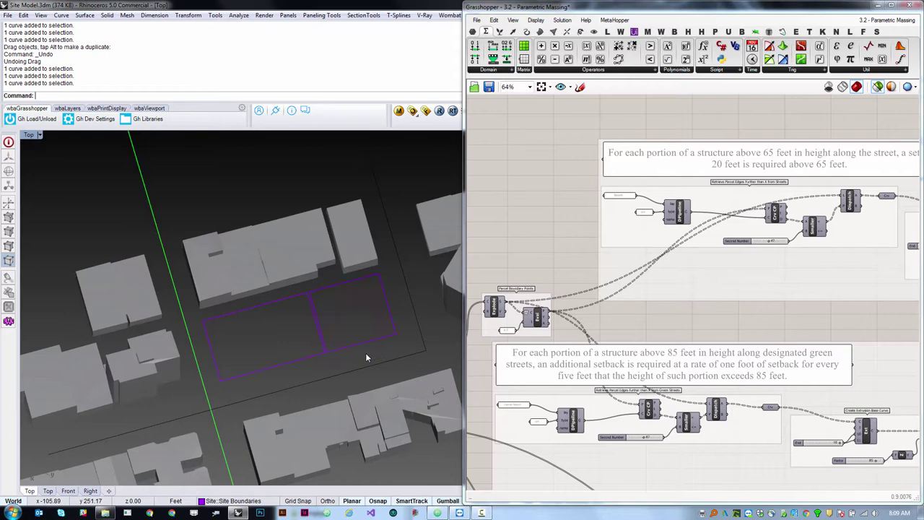
- Select the Explode and Eval components in the Parcel Boundary Points group in turn to preview the segments and midpoints
{"action": "left_click", "coordinate": [670, 232]}
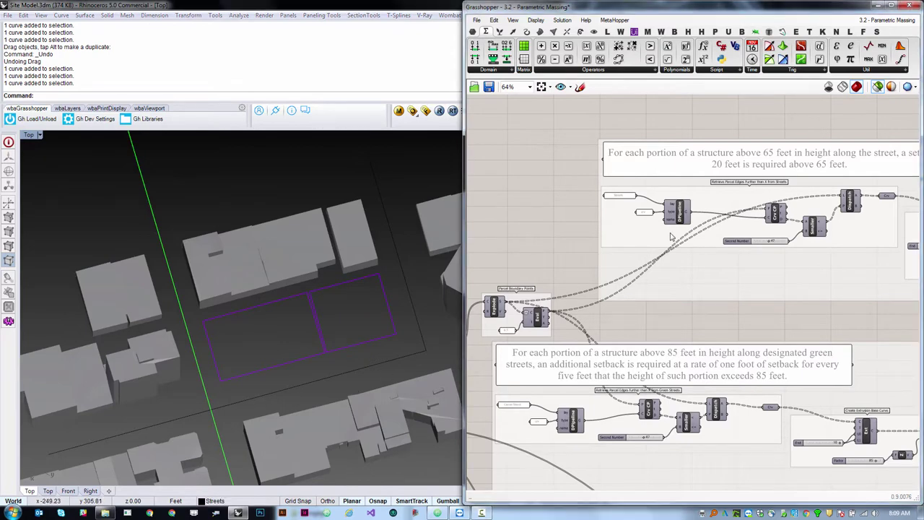
{"action": "scroll", "coordinate": [669, 236], "scroll_direction": "down", "scroll_amount": 4}
{"action": "scroll", "coordinate": [553, 272], "scroll_direction": "up", "scroll_amount": 9}
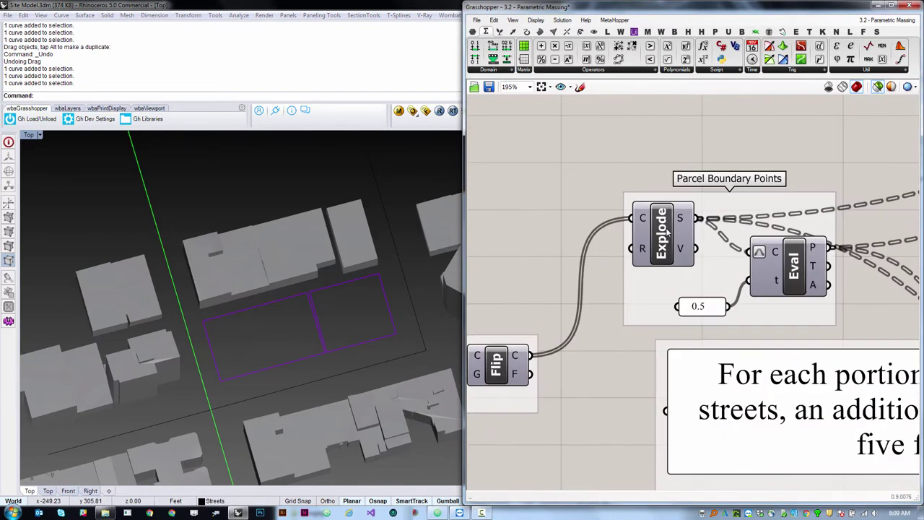
{"action": "left_click", "coordinate": [668, 230]}
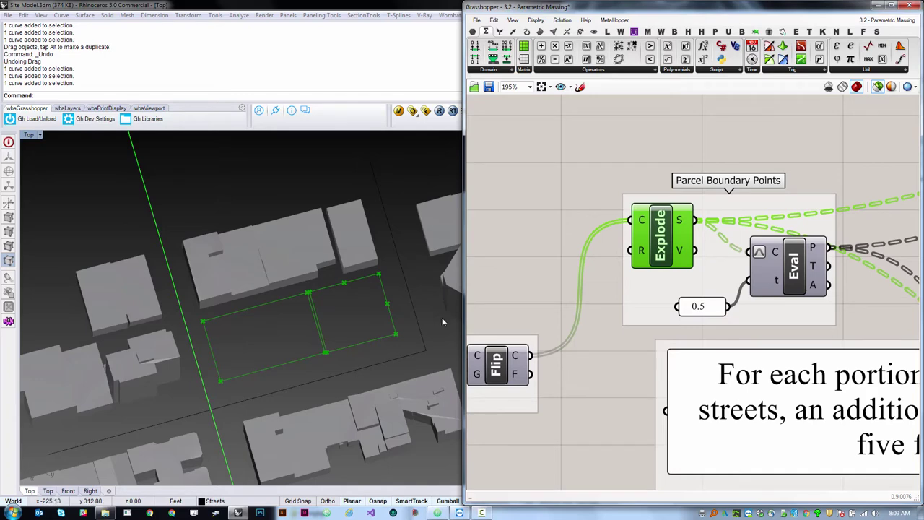
{"action": "left_click_drag", "start_coordinate": [794, 264], "coordinate": [791, 263]}
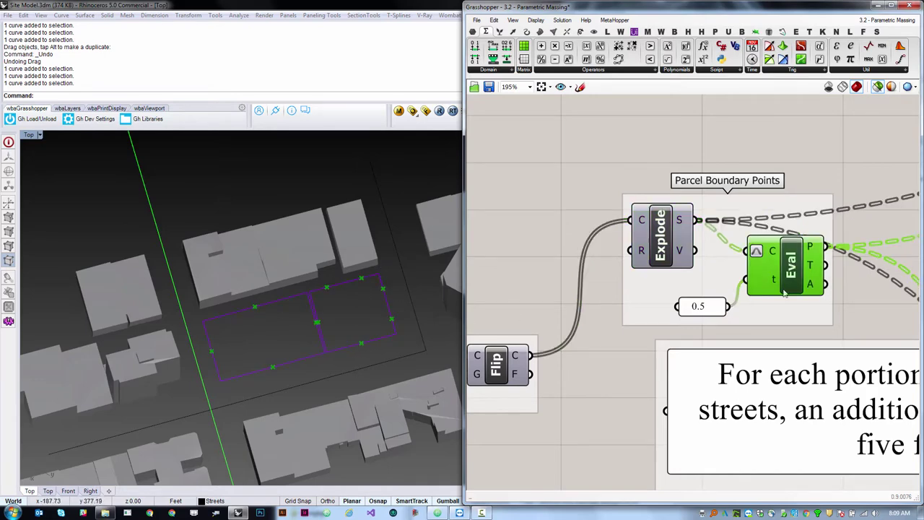
{"action": "left_click_drag", "start_coordinate": [780, 265], "coordinate": [785, 279]}
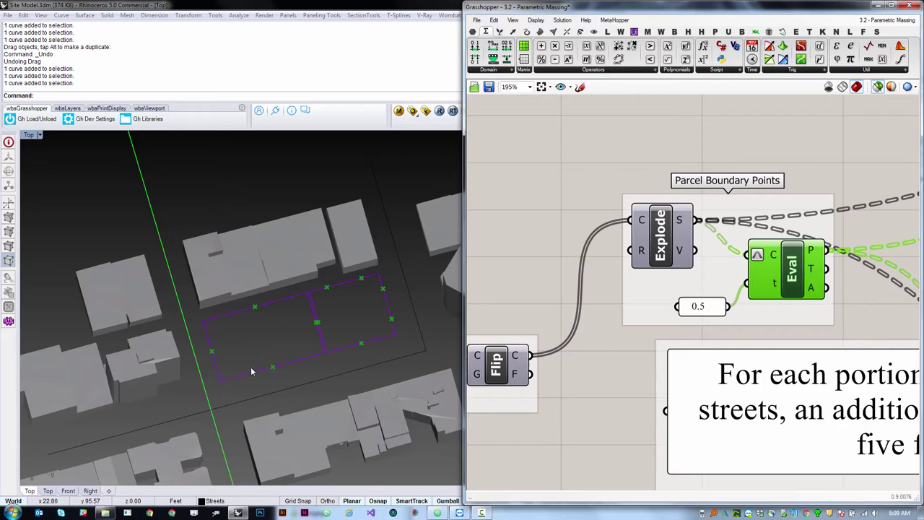
- Move the Streets panel closer to DPipeline, shift both input panels together with the component, and clear the selection
{"action": "scroll", "coordinate": [558, 338], "scroll_direction": "down", "scroll_amount": 5}
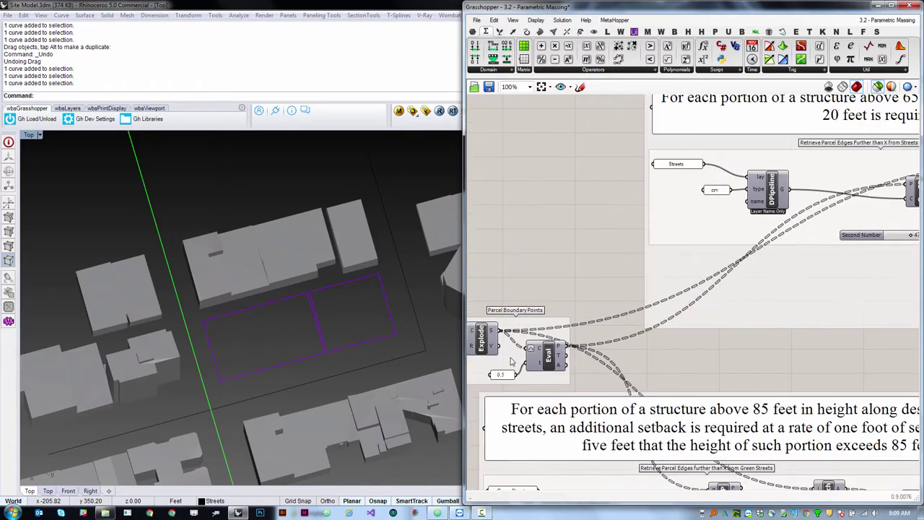
{"action": "scroll", "coordinate": [692, 267], "scroll_direction": "up", "scroll_amount": 2}
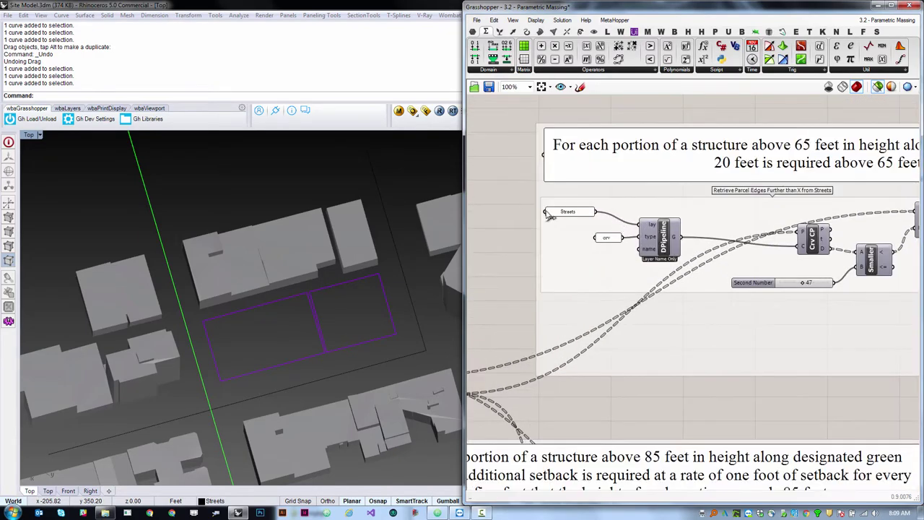
{"action": "left_click_drag", "start_coordinate": [572, 215], "coordinate": [600, 224]}
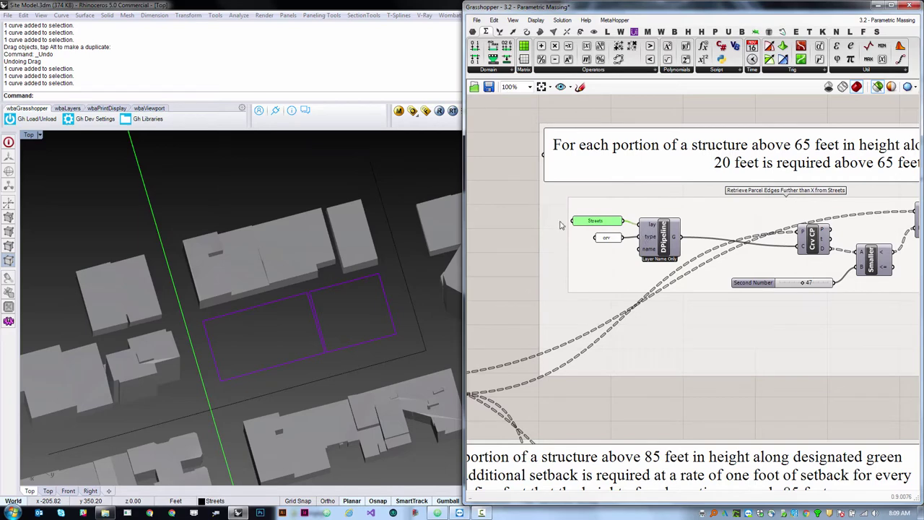
{"action": "left_click_drag", "start_coordinate": [522, 204], "coordinate": [661, 251]}
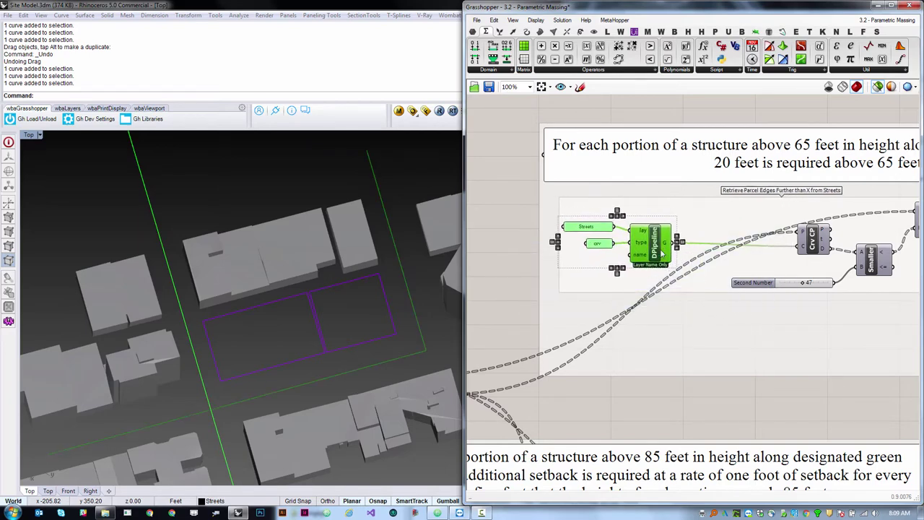
{"action": "left_click", "coordinate": [657, 410]}
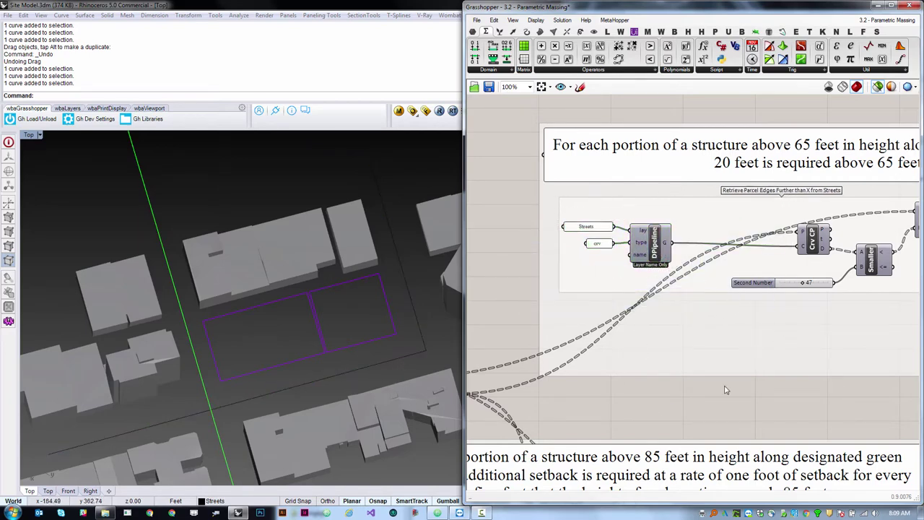
- Shift Crv CP closer to DPipeline and preview its closest street points together with the Eval midpoints
{"action": "left_click_drag", "start_coordinate": [807, 244], "coordinate": [785, 245]}
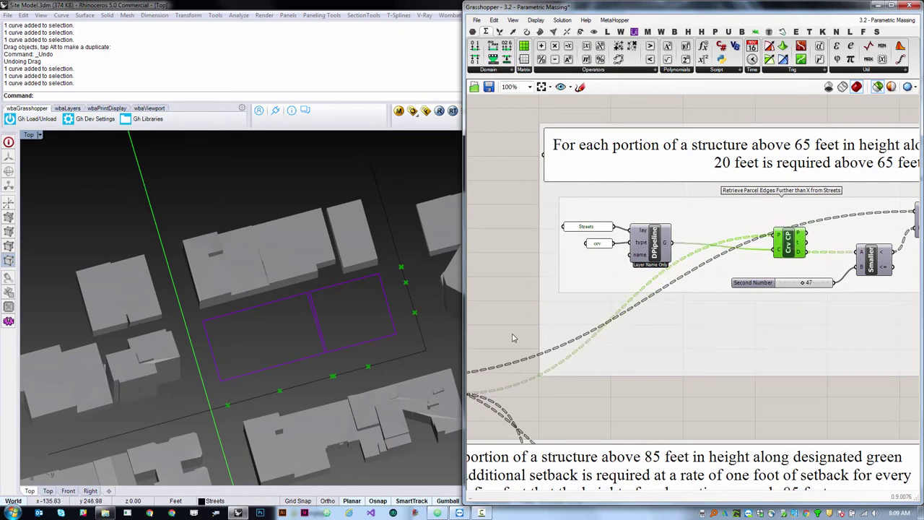
{"action": "scroll", "coordinate": [691, 334], "scroll_direction": "down", "scroll_amount": 2}
{"action": "left_click", "coordinate": [522, 381]}
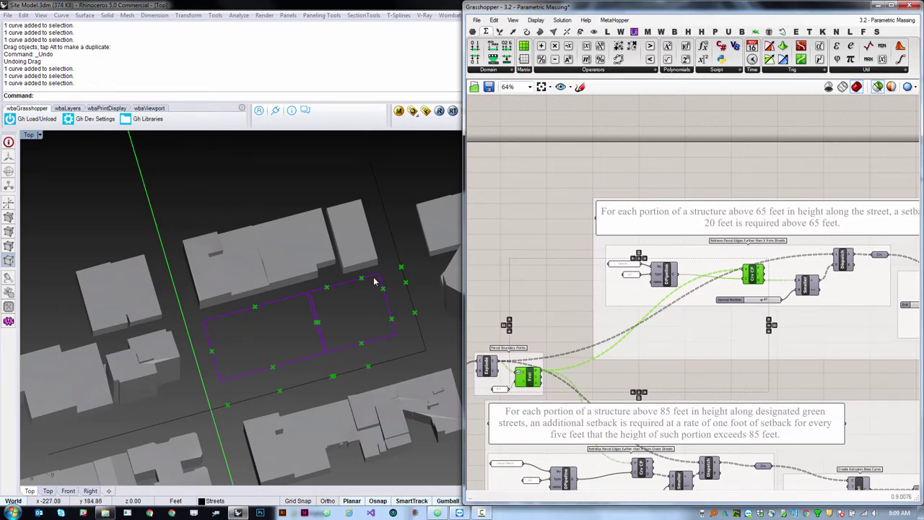
{"action": "left_click", "coordinate": [776, 332]}
- Shift Crv CP slightly, check its Distance output, and select the Second Number slider feeding the Smaller component
{"action": "scroll", "coordinate": [821, 261], "scroll_direction": "up", "scroll_amount": 3}
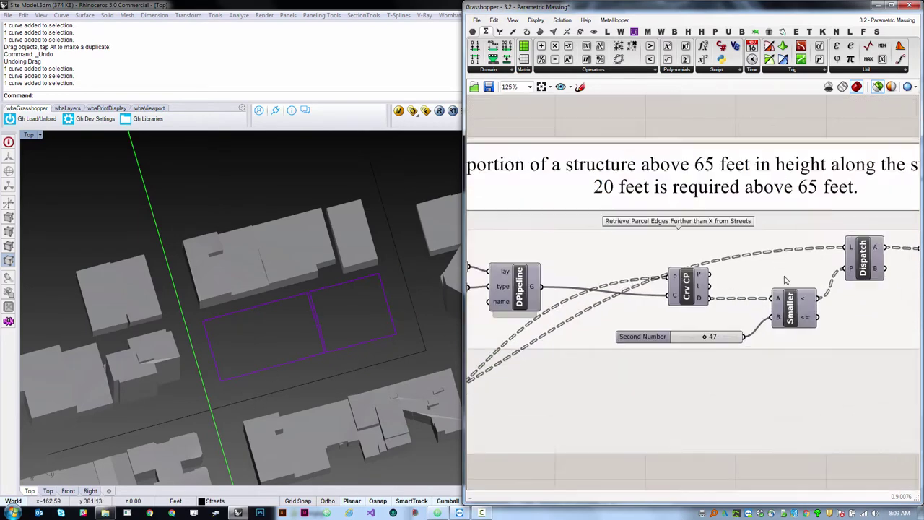
{"action": "left_click_drag", "start_coordinate": [701, 289], "coordinate": [691, 289]}
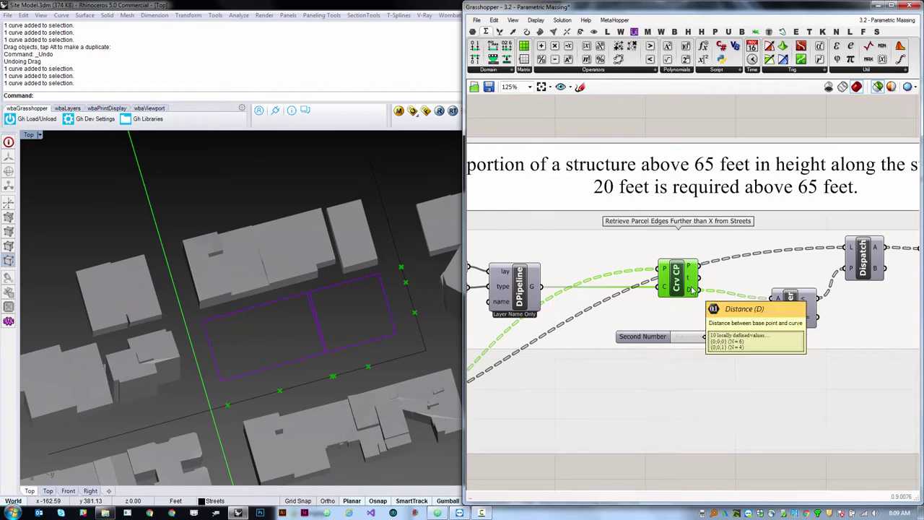
{"action": "left_click", "coordinate": [642, 338]}
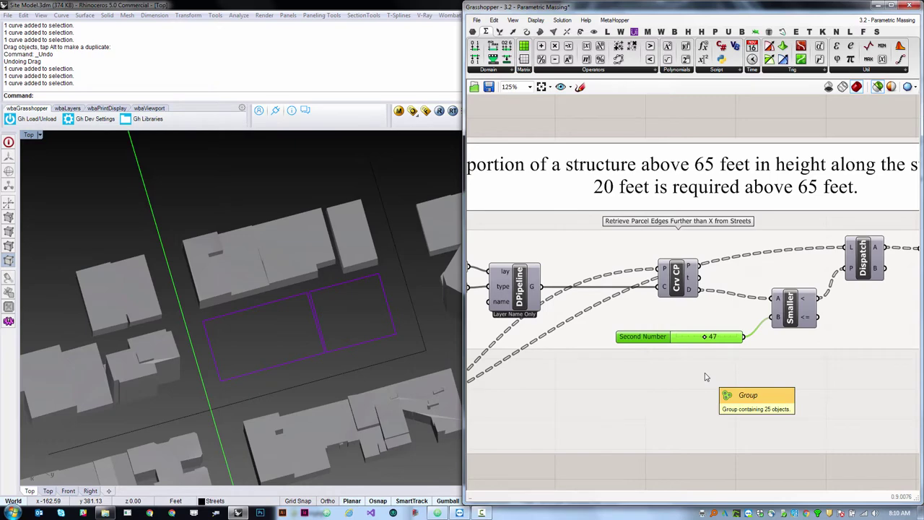
- Select the Crv parameter after Dispatch to preview the street-facing parcel edges and inspect them from several angles
{"action": "scroll", "coordinate": [548, 313], "scroll_direction": "down", "scroll_amount": 3}
{"action": "scroll", "coordinate": [709, 309], "scroll_direction": "up", "scroll_amount": 2}
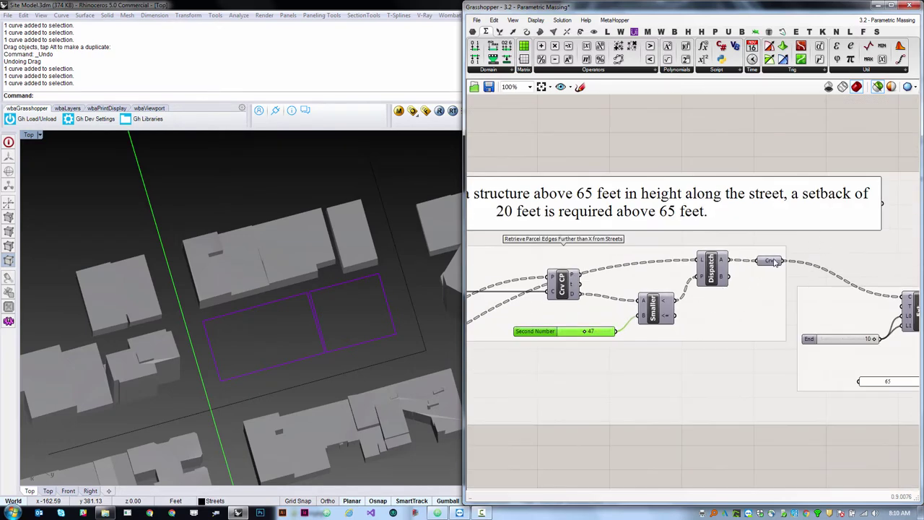
{"action": "left_click", "coordinate": [769, 262]}
{"action": "scroll", "coordinate": [394, 218], "scroll_direction": "up", "scroll_amount": 5}
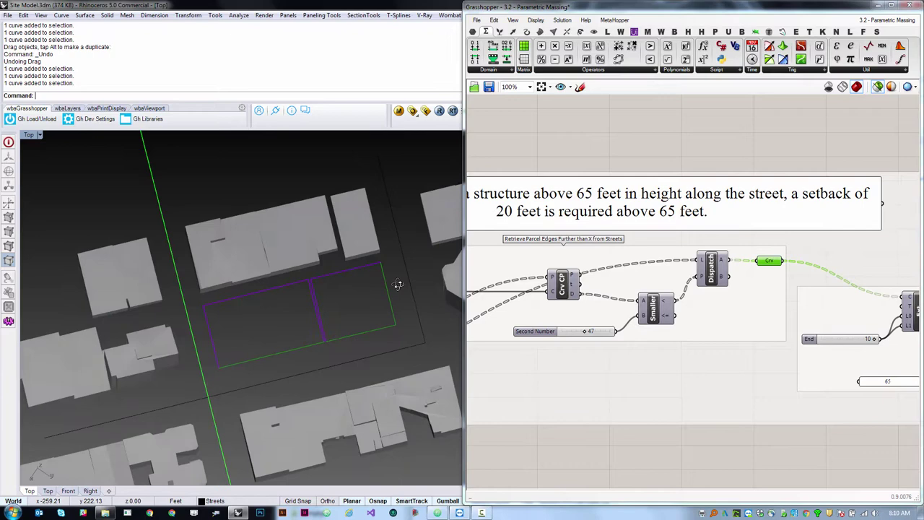
{"action": "scroll", "coordinate": [360, 317], "scroll_direction": "down", "scroll_amount": 6}
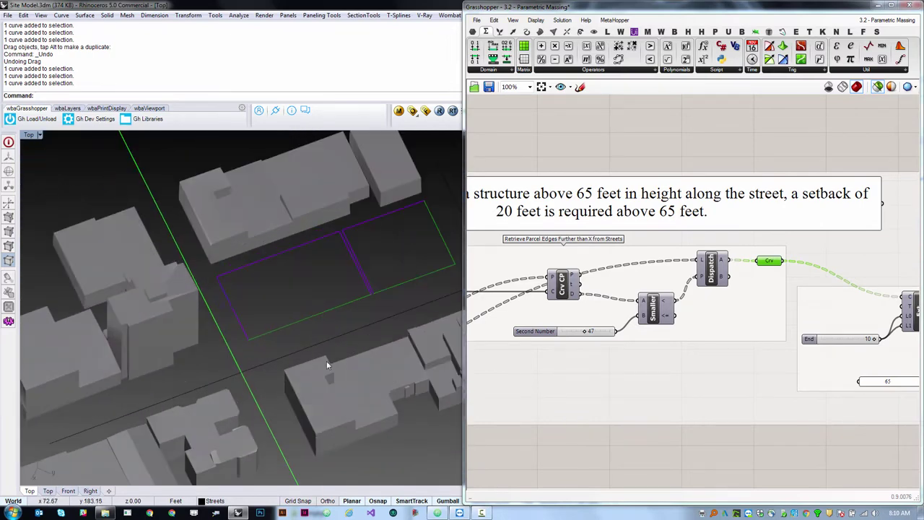
{"action": "mouse_move", "coordinate": [389, 310]}
{"action": "right_mouse_down"}
{"action": "mouse_move", "coordinate": [409, 302]}
{"action": "mouse_move", "coordinate": [404, 315]}
{"action": "right_mouse_up"}
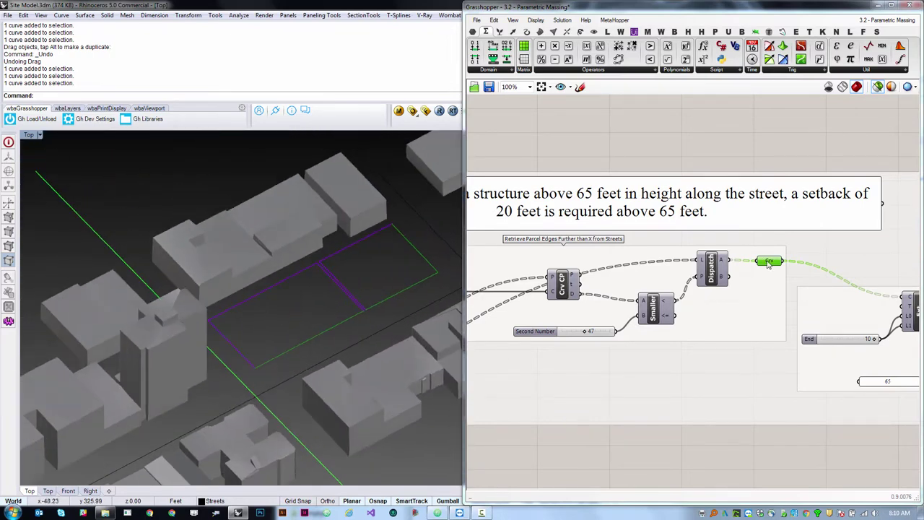
- Select the Ext component in the Create Extrusion Base Curve group to inspect the extended parcel edges in the model
{"action": "scroll", "coordinate": [769, 263], "scroll_direction": "down", "scroll_amount": 4}
{"action": "scroll", "coordinate": [815, 314], "scroll_direction": "up", "scroll_amount": 5}
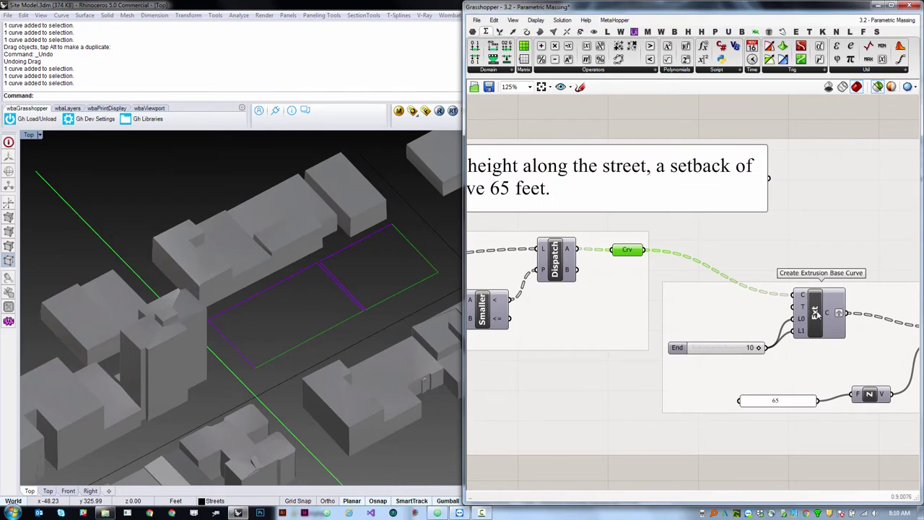
{"action": "left_click", "coordinate": [816, 312]}
{"action": "right_click_drag", "start_coordinate": [429, 286], "coordinate": [386, 315]}
{"action": "scroll", "coordinate": [383, 277], "scroll_direction": "up", "scroll_amount": 4}
{"action": "mouse_move", "coordinate": [383, 278]}
{"action": "right_mouse_down"}
{"action": "mouse_move", "coordinate": [375, 320]}
{"action": "mouse_move", "coordinate": [383, 289]}
{"action": "right_mouse_up"}
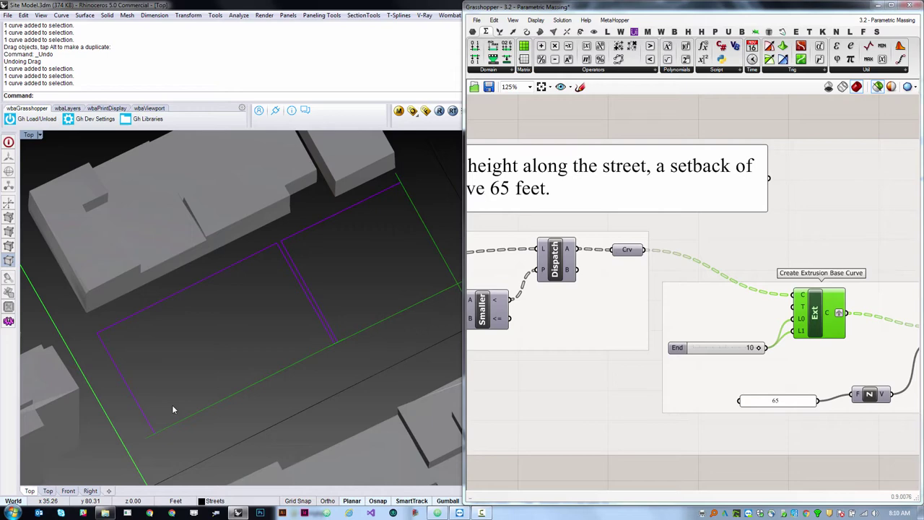
{"action": "left_click_drag", "start_coordinate": [801, 319], "coordinate": [798, 326]}
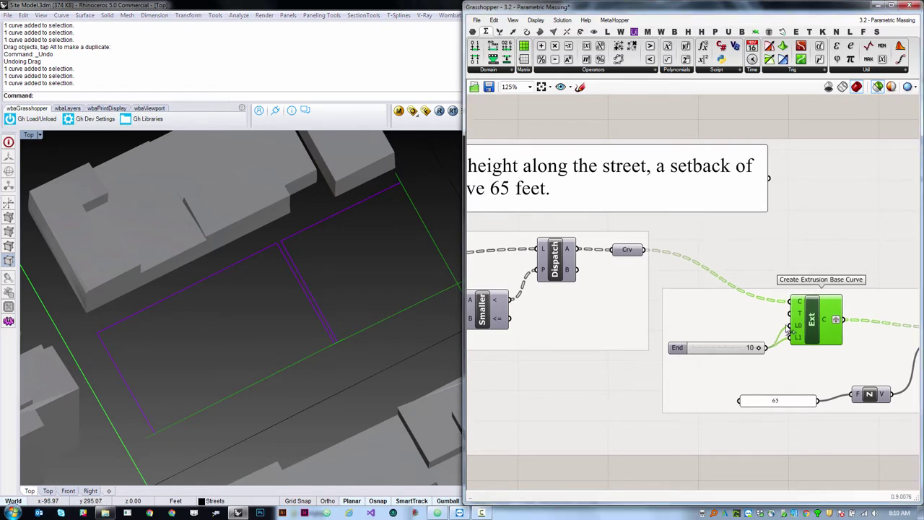
- Examine the extended parcel edges in the model and reread the 65-foot street setback rule above the component groups
{"action": "scroll", "coordinate": [611, 350], "scroll_direction": "down", "scroll_amount": 3}
{"action": "scroll", "coordinate": [734, 364], "scroll_direction": "up", "scroll_amount": 3}
{"action": "right_click_drag", "start_coordinate": [289, 405], "coordinate": [288, 399]}
{"action": "scroll", "coordinate": [288, 400], "scroll_direction": "down", "scroll_amount": 2}
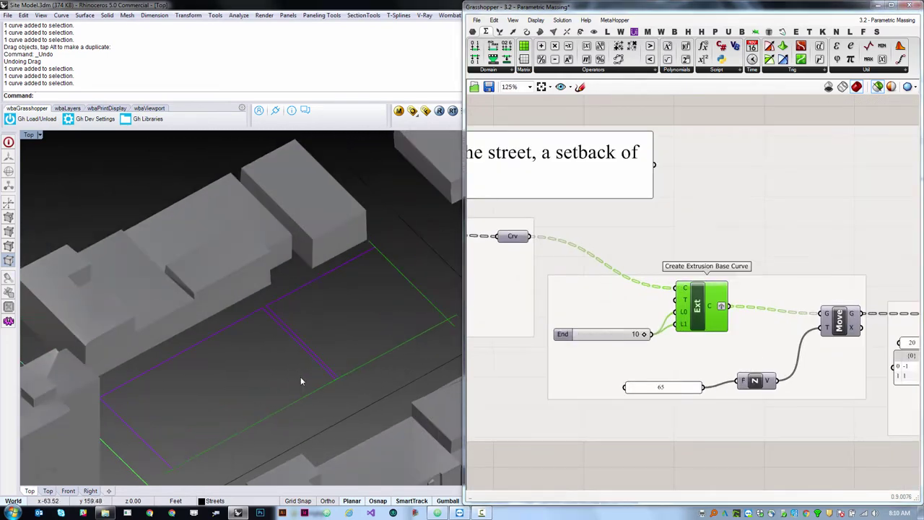
{"action": "scroll", "coordinate": [726, 236], "scroll_direction": "down", "scroll_amount": 4}
{"action": "scroll", "coordinate": [726, 236], "scroll_direction": "up", "scroll_amount": 3}
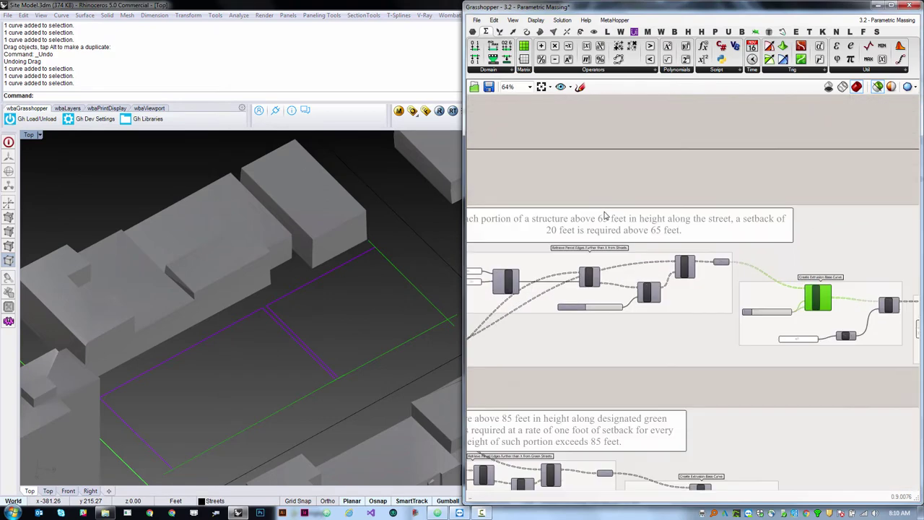
{"action": "scroll", "coordinate": [595, 235], "scroll_direction": "down", "scroll_amount": 1}
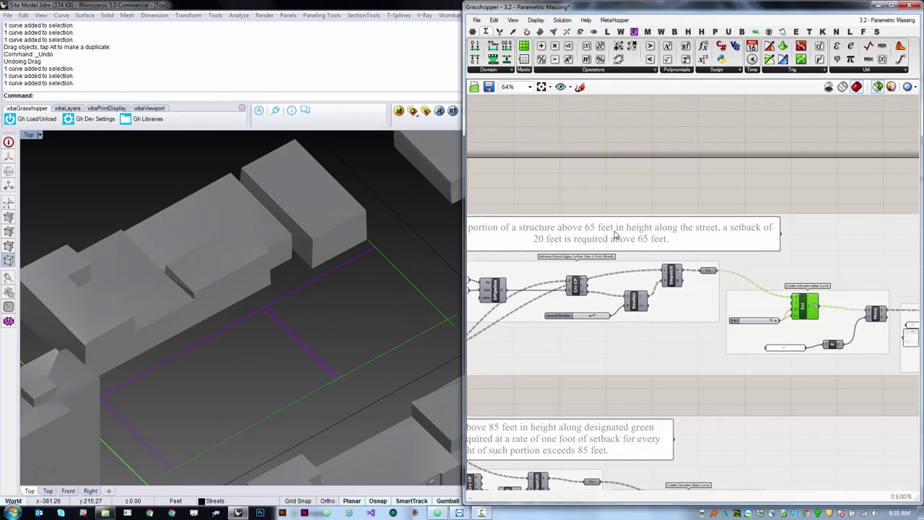
- Select the Move component fed by the 65 panel to preview the raised base curves in the model
{"action": "scroll", "coordinate": [807, 323], "scroll_direction": "up", "scroll_amount": 3}
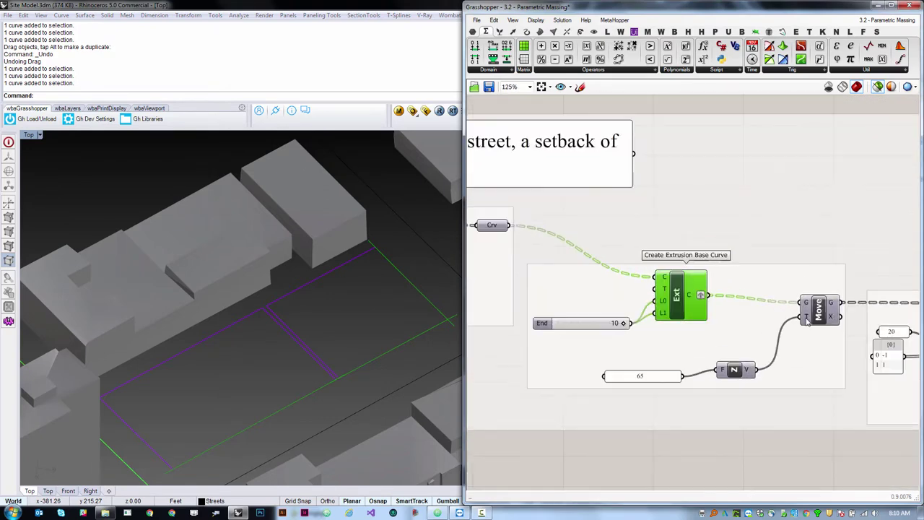
{"action": "left_click", "coordinate": [818, 310]}
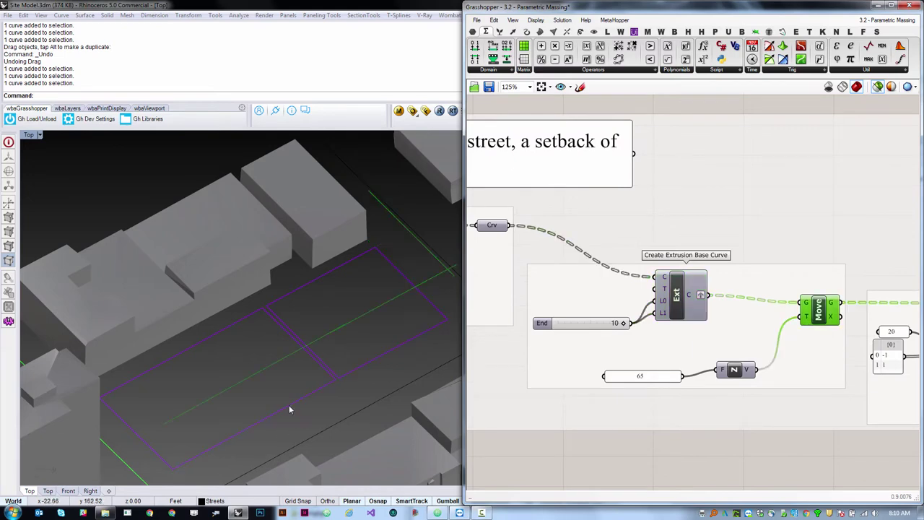
{"action": "right_click_drag", "start_coordinate": [289, 406], "coordinate": [267, 389]}
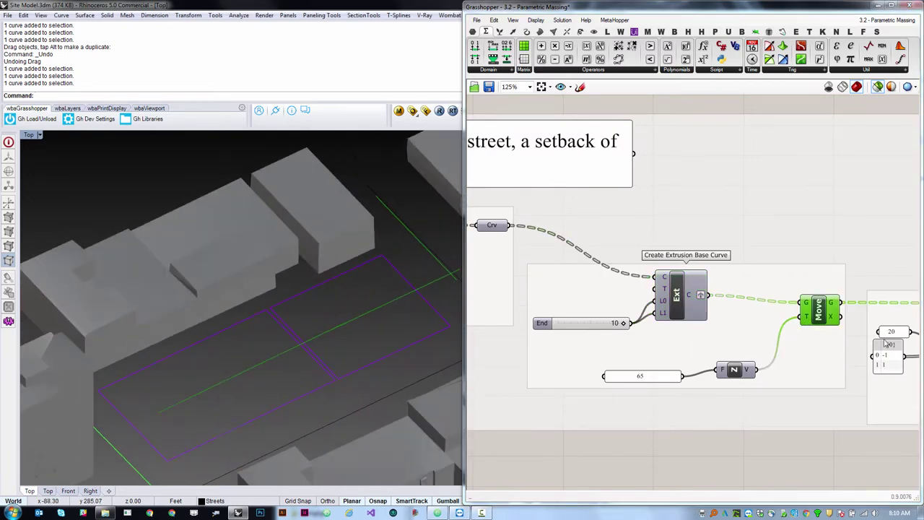
- Examine the 20 and -1/1 panels feeding the A×B multiplication in the Create Stepback Extrusion group
{"action": "scroll", "coordinate": [842, 426], "scroll_direction": "down", "scroll_amount": 3}
{"action": "scroll", "coordinate": [841, 426], "scroll_direction": "up", "scroll_amount": 3}
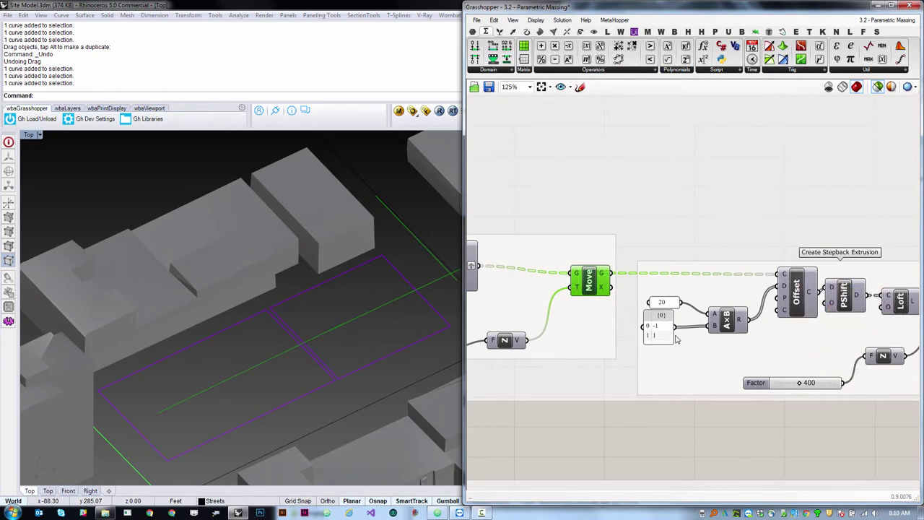
{"action": "scroll", "coordinate": [717, 338], "scroll_direction": "up", "scroll_amount": 3}
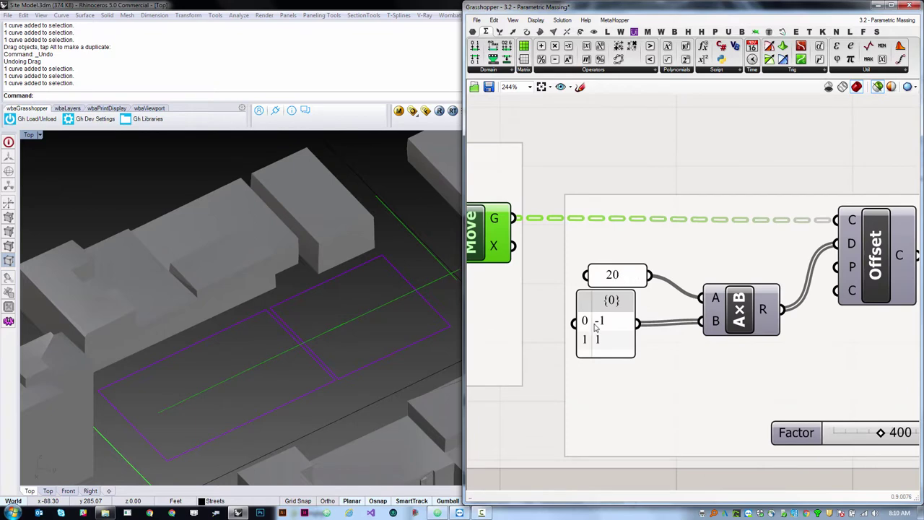
{"action": "scroll", "coordinate": [603, 326], "scroll_direction": "down", "scroll_amount": 3}
{"action": "scroll", "coordinate": [635, 346], "scroll_direction": "up", "scroll_amount": 2}
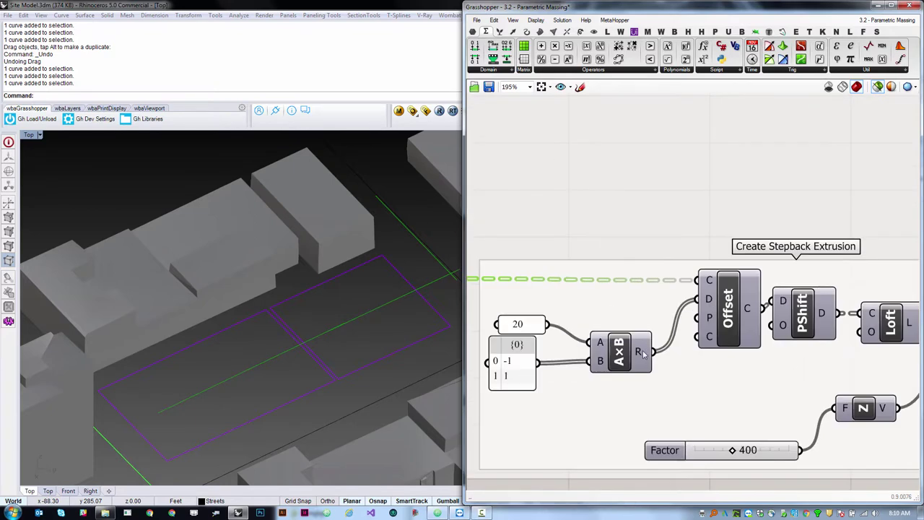
{"action": "mouse_move", "coordinate": [644, 352]}
- Select the Offset component and inspect the curves offset to both sides of the street edges from above
{"action": "left_click", "coordinate": [732, 294]}
{"action": "right_click_drag", "start_coordinate": [355, 304], "coordinate": [407, 329]}
{"action": "scroll", "coordinate": [373, 336], "scroll_direction": "down", "scroll_amount": 2}
{"action": "scroll", "coordinate": [338, 363], "scroll_direction": "down", "scroll_amount": 6}
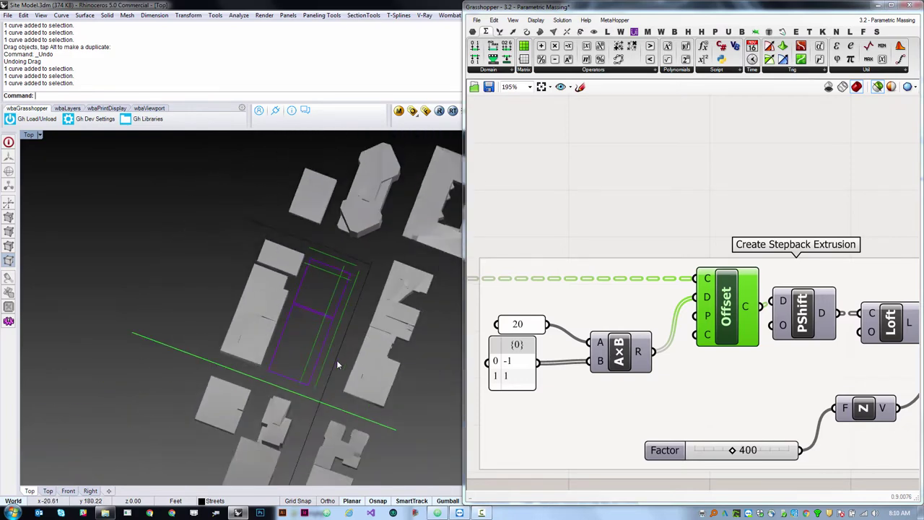
{"action": "scroll", "coordinate": [337, 363], "scroll_direction": "up", "scroll_amount": 8}
{"action": "right_click_drag", "start_coordinate": [292, 305], "coordinate": [285, 373]}
{"action": "right_click_drag", "start_coordinate": [344, 378], "coordinate": [314, 342]}
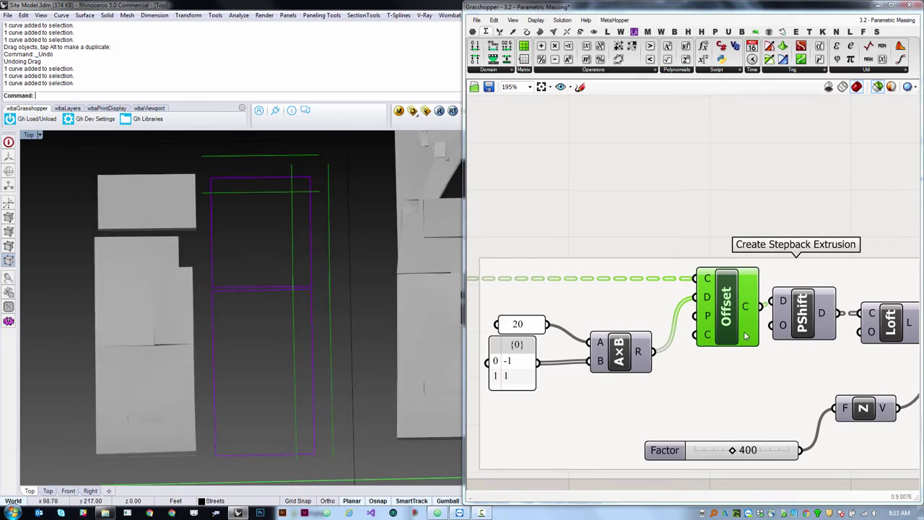
- Check the shifted data tree of the PShift component after Offset and select that component
{"action": "scroll", "coordinate": [811, 378], "scroll_direction": "down", "scroll_amount": 2}
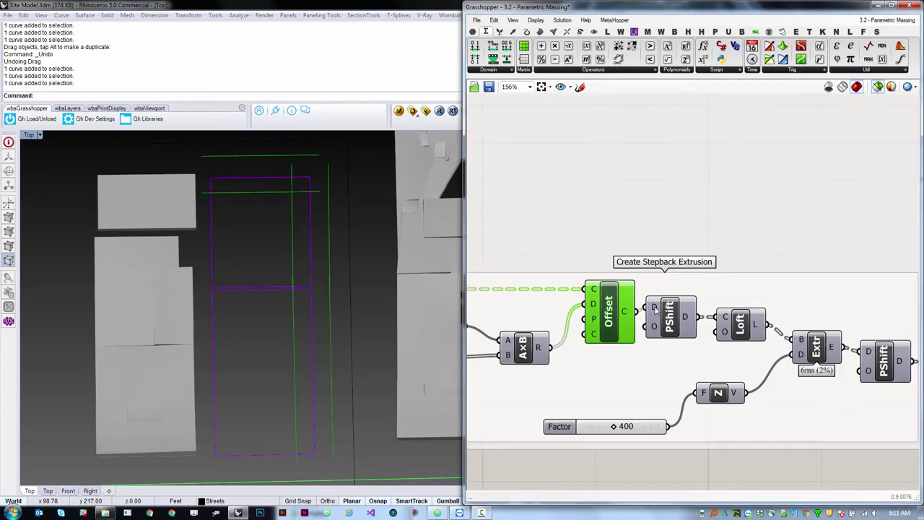
{"action": "mouse_move", "coordinate": [626, 319]}
{"action": "mouse_move", "coordinate": [688, 318]}
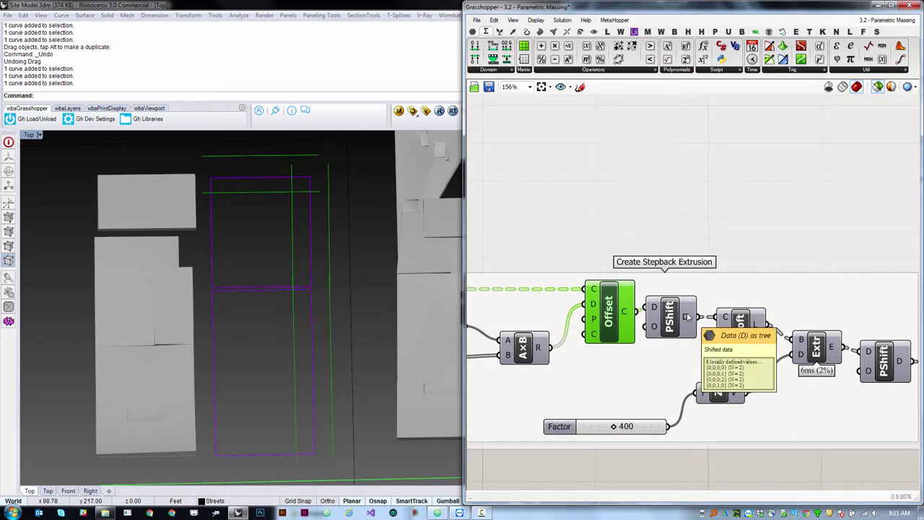
{"action": "left_click", "coordinate": [676, 322]}
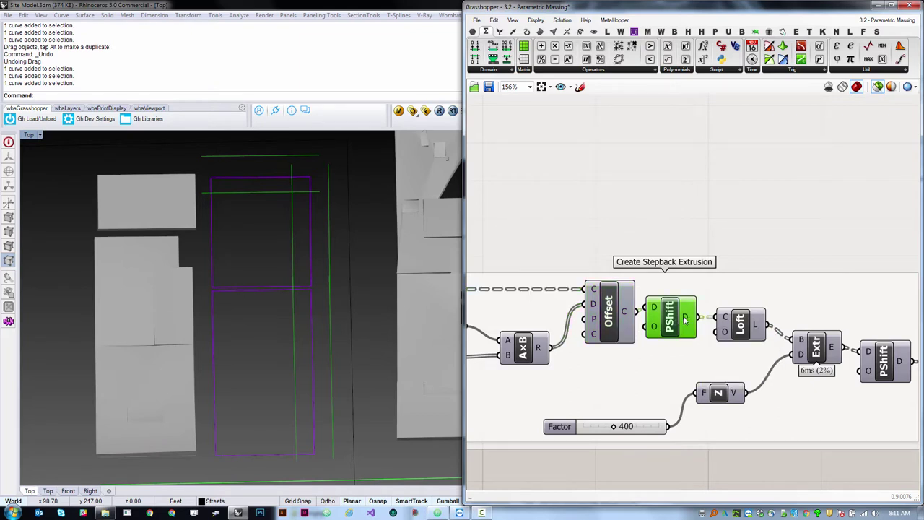
- Preview the Loft surfaces and the Extr volumes of the stepback group in the model from an angled view
{"action": "left_click", "coordinate": [740, 319]}
{"action": "right_click_drag", "start_coordinate": [346, 353], "coordinate": [301, 299], "text": "ctrl+shift"}
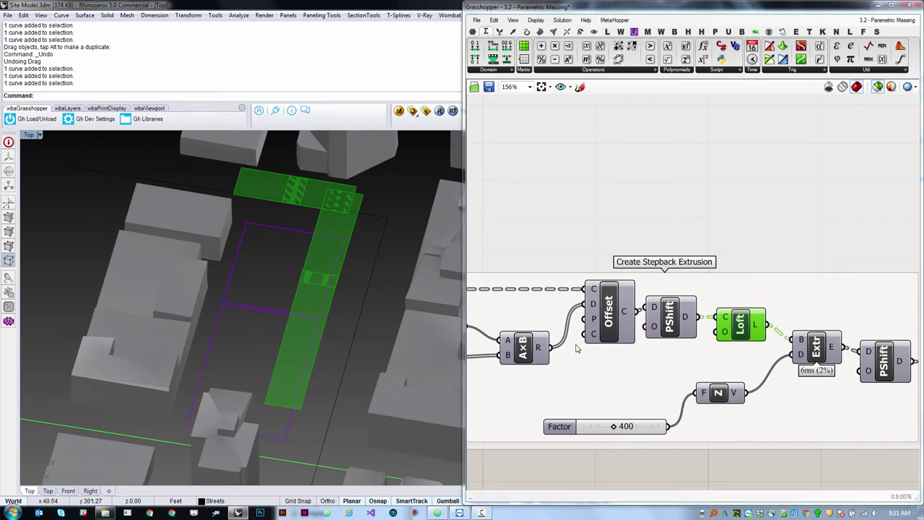
{"action": "left_click", "coordinate": [817, 346]}
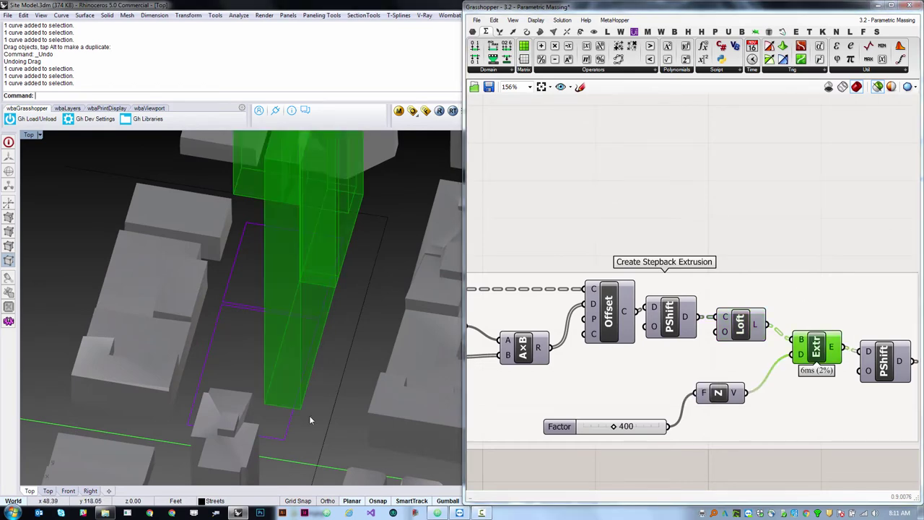
{"action": "right_click_drag", "start_coordinate": [309, 415], "coordinate": [341, 371], "text": "ctrl+shift"}
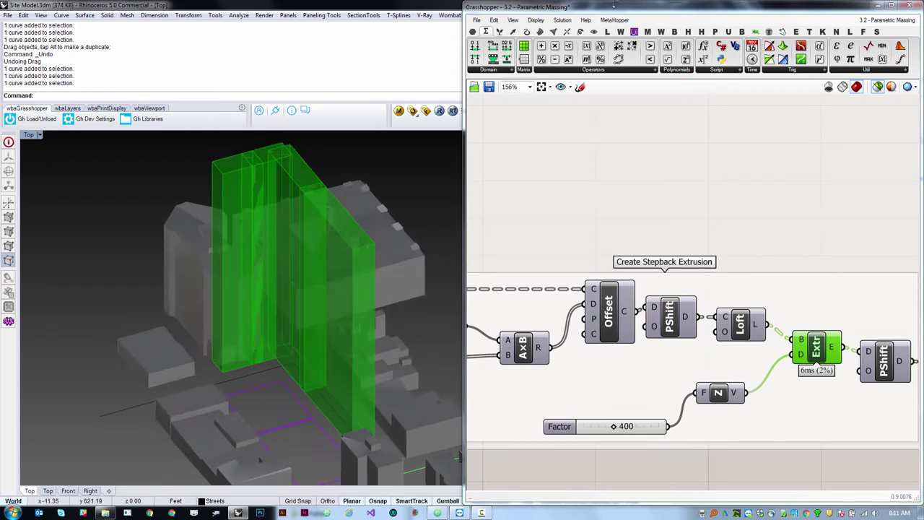
- Examine the end of the stepback group and reselect Extr to inspect the extruded setback volumes
{"action": "scroll", "coordinate": [747, 321], "scroll_direction": "down", "scroll_amount": 2}
{"action": "right_click_drag", "start_coordinate": [838, 344], "coordinate": [764, 322]}
{"action": "scroll", "coordinate": [818, 339], "scroll_direction": "down", "scroll_amount": 1}
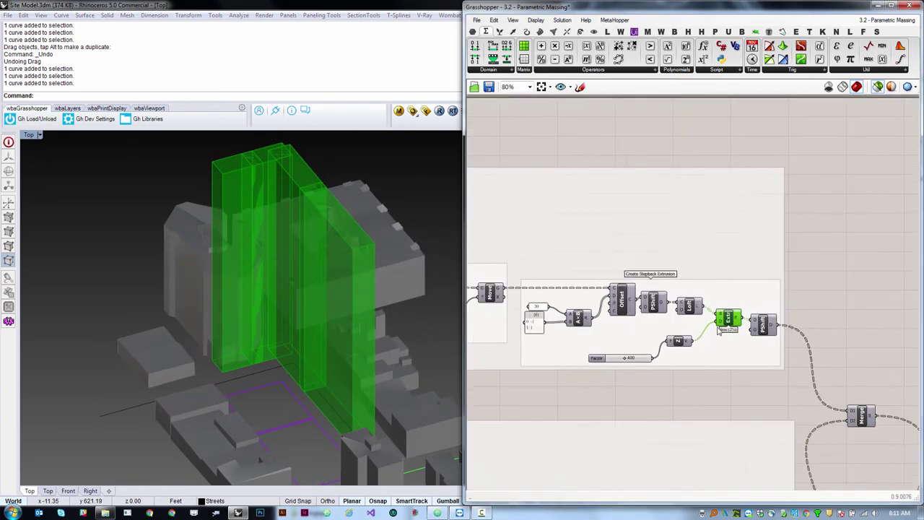
{"action": "scroll", "coordinate": [676, 318], "scroll_direction": "up", "scroll_amount": 3}
{"action": "right_click_drag", "start_coordinate": [676, 318], "coordinate": [568, 285]}
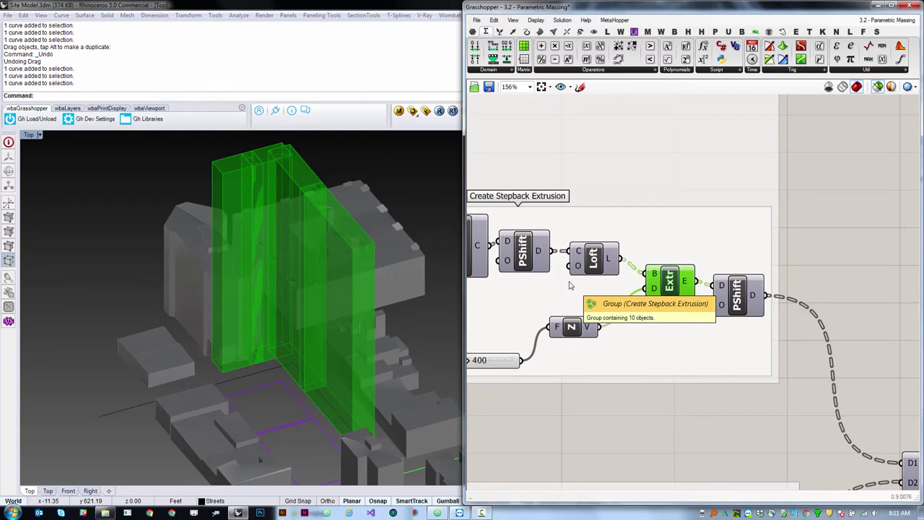
{"action": "left_click", "coordinate": [672, 415]}
{"action": "left_click", "coordinate": [674, 301]}
{"action": "left_click", "coordinate": [673, 290]}
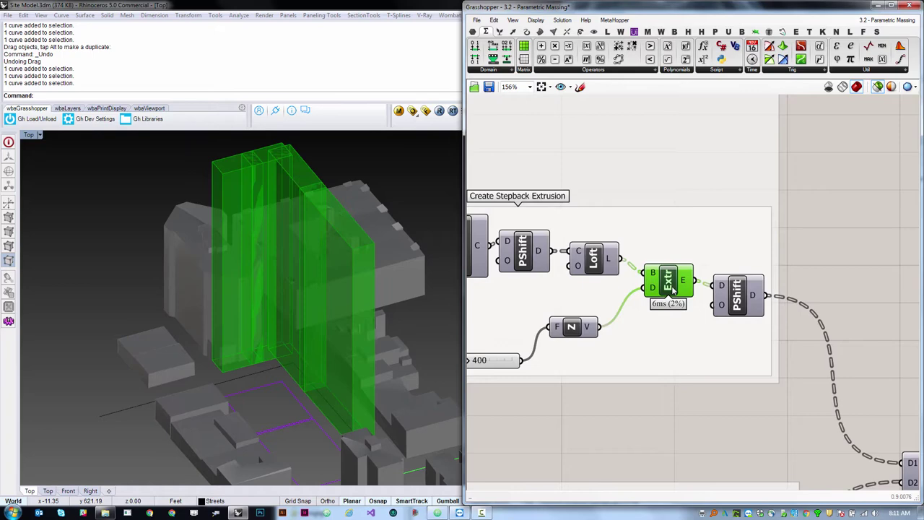
{"action": "right_click_drag", "start_coordinate": [369, 231], "coordinate": [352, 238]}
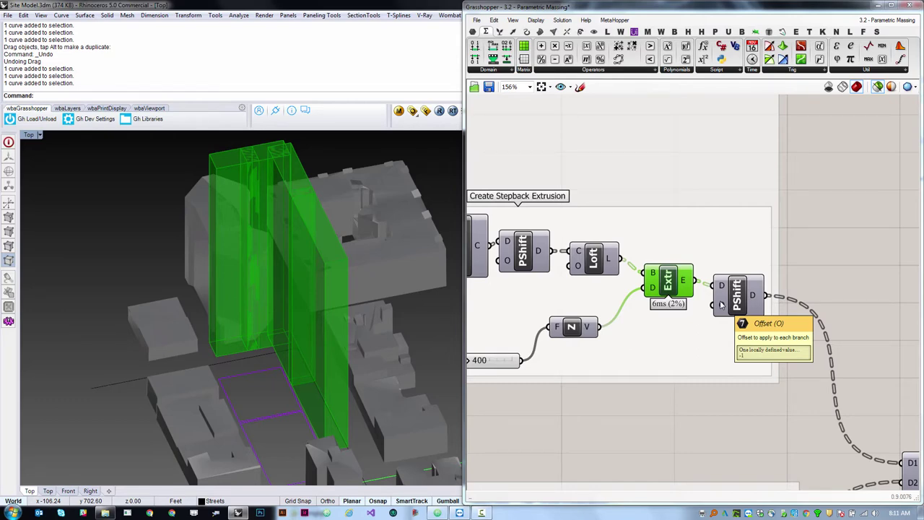
- Examine the 85-foot green street setback rule and the component groups beneath it
{"action": "left_click", "coordinate": [748, 248]}
{"action": "scroll", "coordinate": [783, 231], "scroll_direction": "down", "scroll_amount": 9}
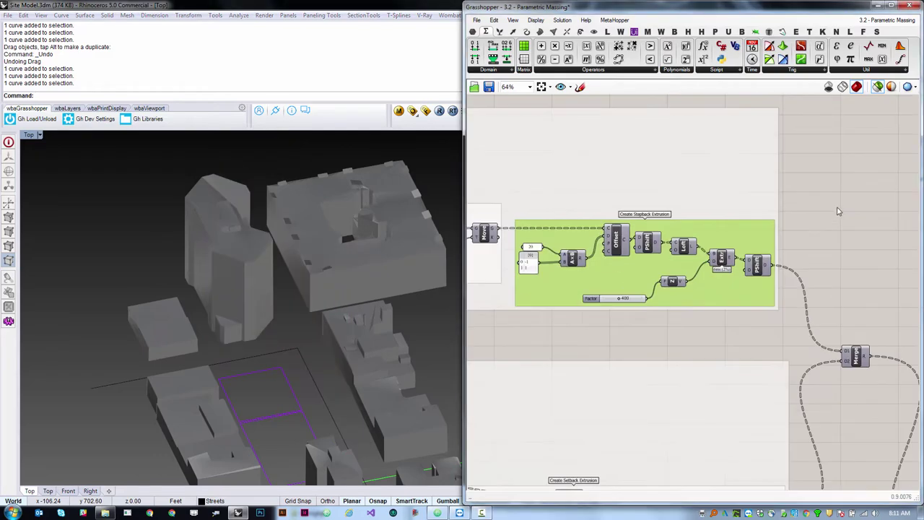
{"action": "scroll", "coordinate": [562, 295], "scroll_direction": "up", "scroll_amount": 5}
{"action": "scroll", "coordinate": [527, 286], "scroll_direction": "up", "scroll_amount": 2}
{"action": "scroll", "coordinate": [549, 277], "scroll_direction": "down", "scroll_amount": 2}
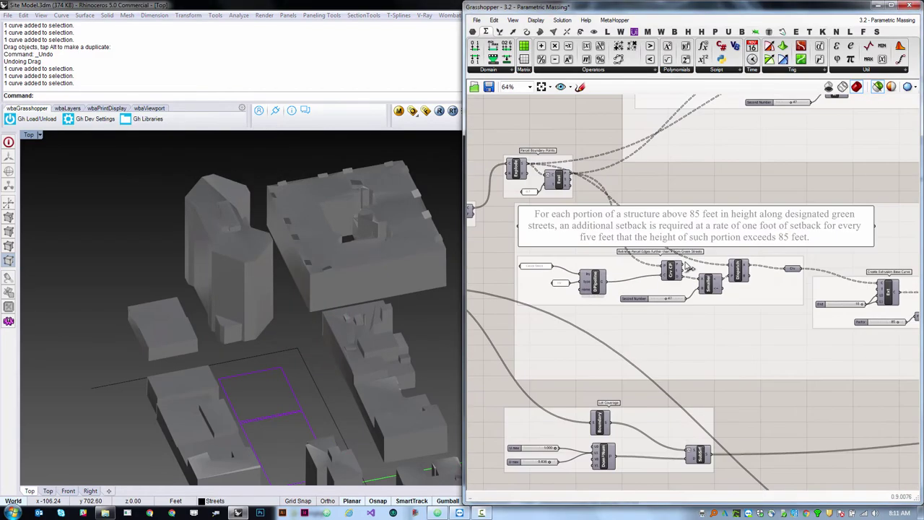
{"action": "scroll", "coordinate": [701, 199], "scroll_direction": "up", "scroll_amount": 1}
{"action": "scroll", "coordinate": [567, 323], "scroll_direction": "down", "scroll_amount": 1}
{"action": "scroll", "coordinate": [565, 329], "scroll_direction": "up", "scroll_amount": 2}
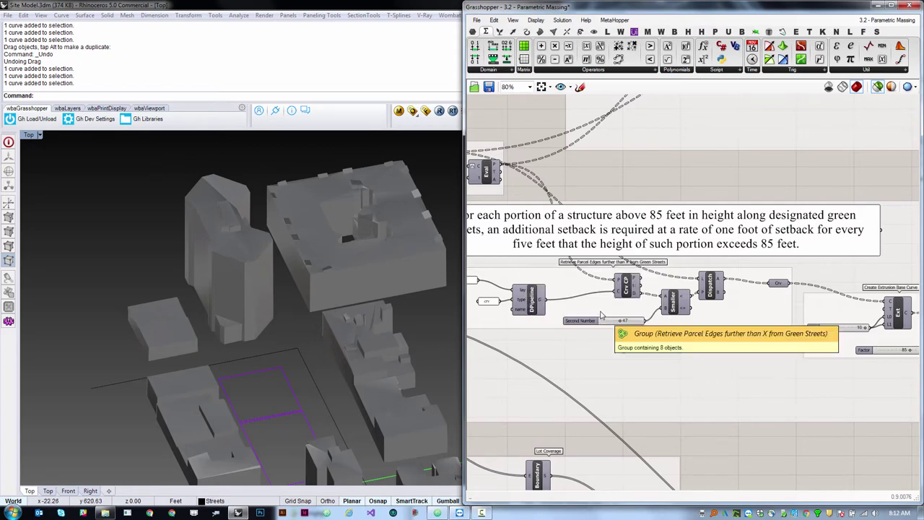
{"action": "scroll", "coordinate": [642, 318], "scroll_direction": "down", "scroll_amount": 4}
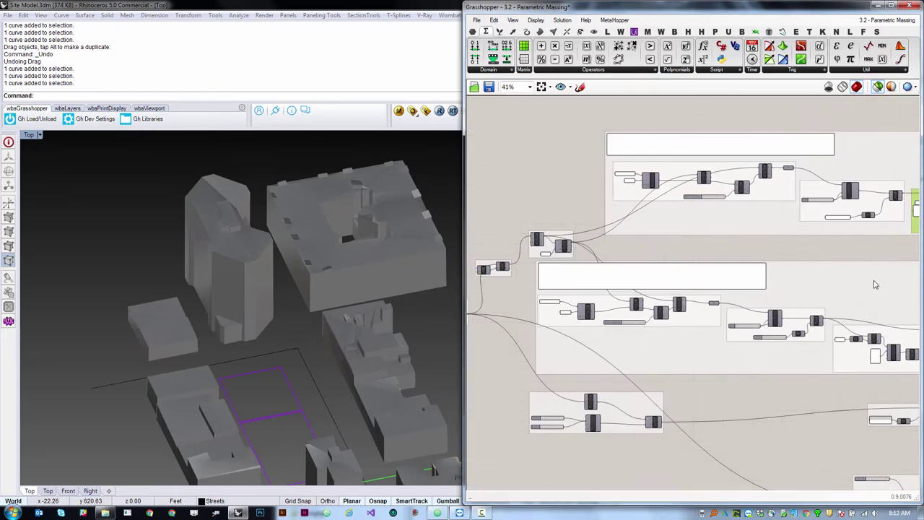
{"action": "scroll", "coordinate": [566, 324], "scroll_direction": "up", "scroll_amount": 4}
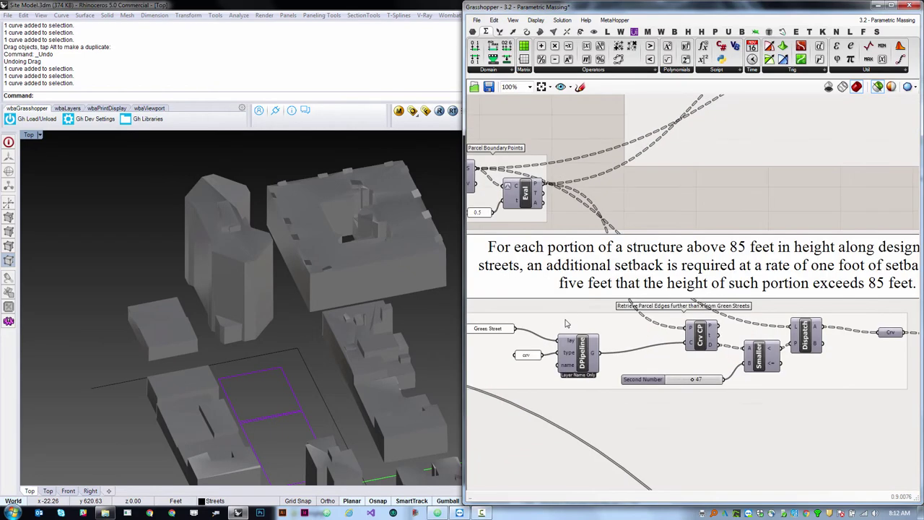
- Select the Green Street pipeline inputs, then the Crv parameter after Dispatch to inspect the parcel edge facing the green street
{"action": "scroll", "coordinate": [697, 318], "scroll_direction": "down", "scroll_amount": 1}
{"action": "left_click_drag", "start_coordinate": [495, 310], "coordinate": [686, 381]}
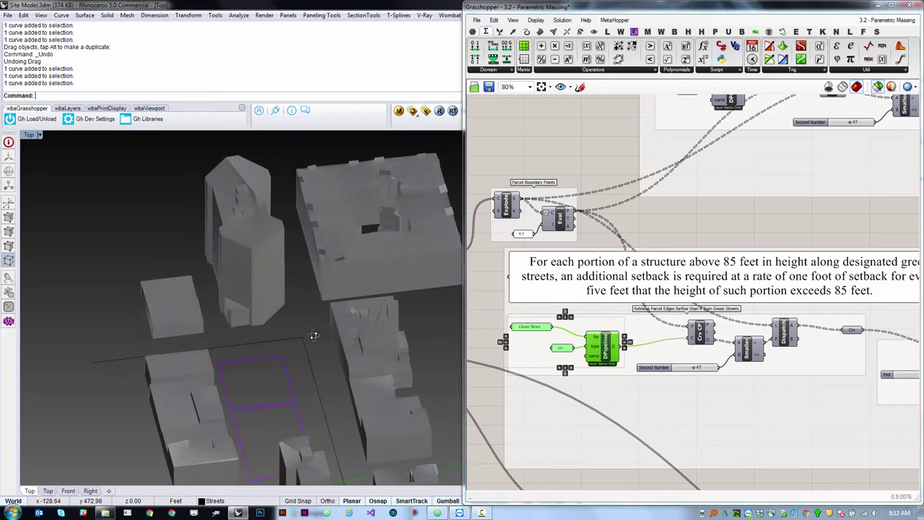
{"action": "left_click", "coordinate": [851, 332]}
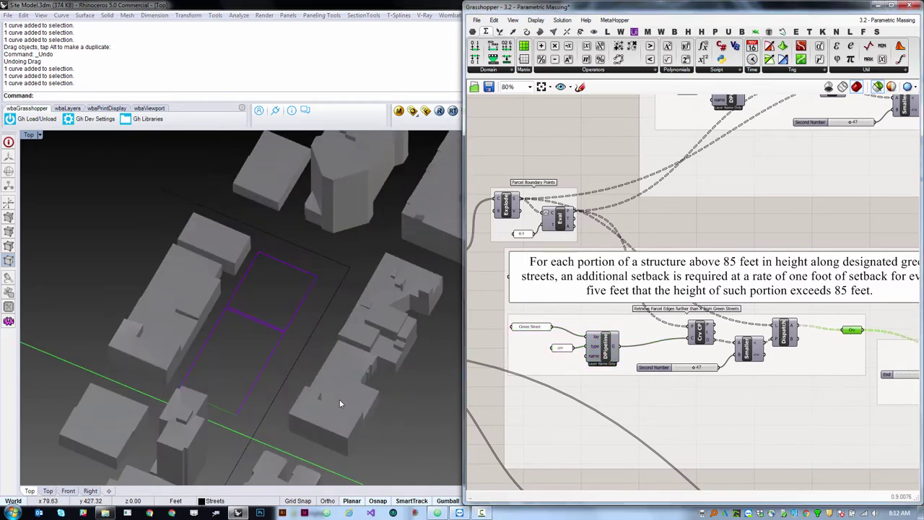
{"action": "right_click_drag", "start_coordinate": [339, 399], "coordinate": [201, 283]}
{"action": "scroll", "coordinate": [231, 329], "scroll_direction": "up", "scroll_amount": 5}
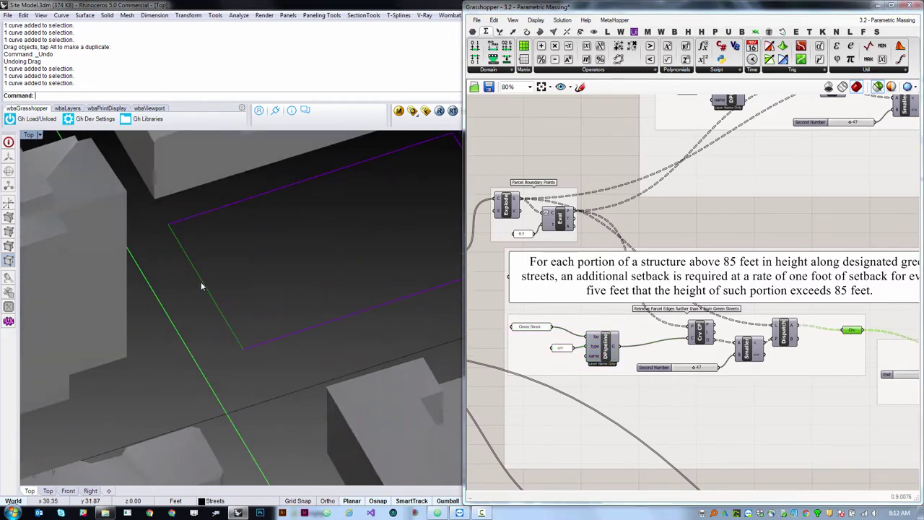
{"action": "scroll", "coordinate": [144, 316], "scroll_direction": "down", "scroll_amount": 7}
{"action": "scroll", "coordinate": [147, 318], "scroll_direction": "up", "scroll_amount": 5}
{"action": "right_click_drag", "start_coordinate": [146, 318], "coordinate": [186, 333]}
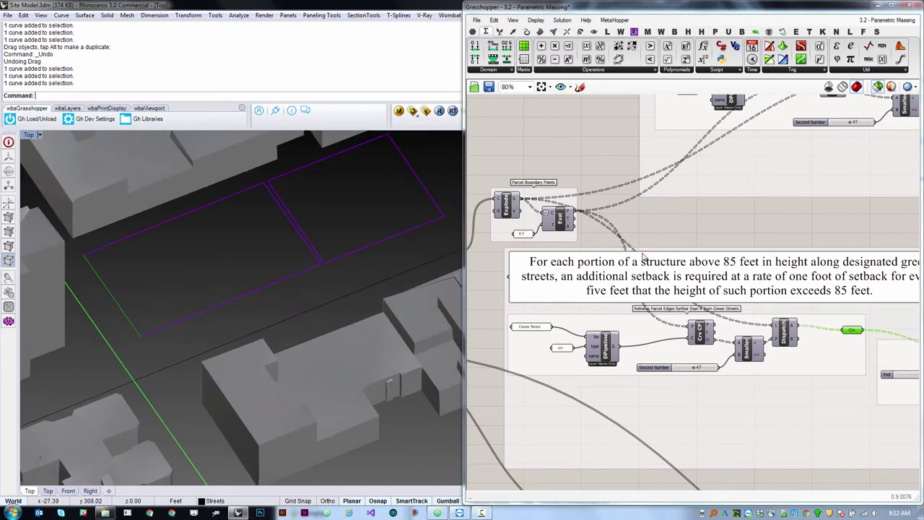
- Select the Move component in the green street base curve group to inspect its raised curve in the model
{"action": "left_click", "coordinate": [638, 246]}
{"action": "scroll", "coordinate": [555, 293], "scroll_direction": "down", "scroll_amount": 3}
{"action": "scroll", "coordinate": [541, 306], "scroll_direction": "up", "scroll_amount": 3}
{"action": "left_click", "coordinate": [636, 328]}
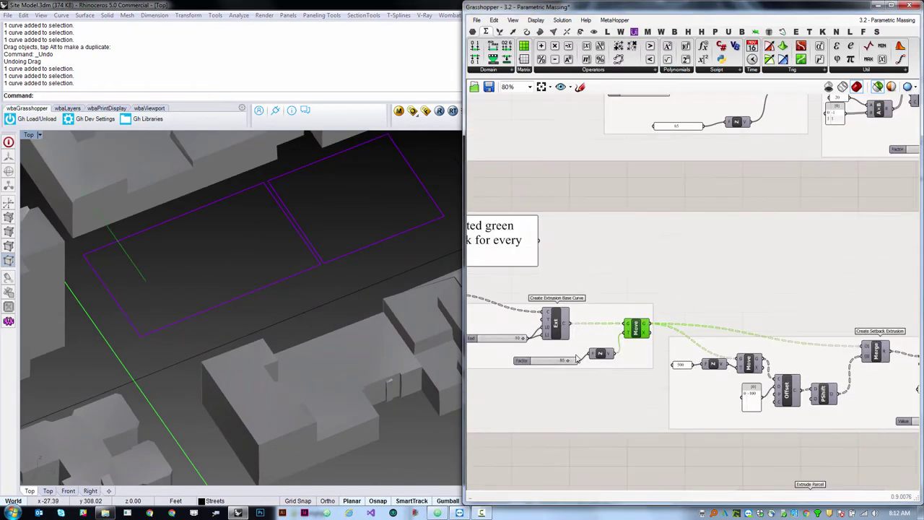
{"action": "right_click_drag", "start_coordinate": [242, 347], "coordinate": [247, 322]}
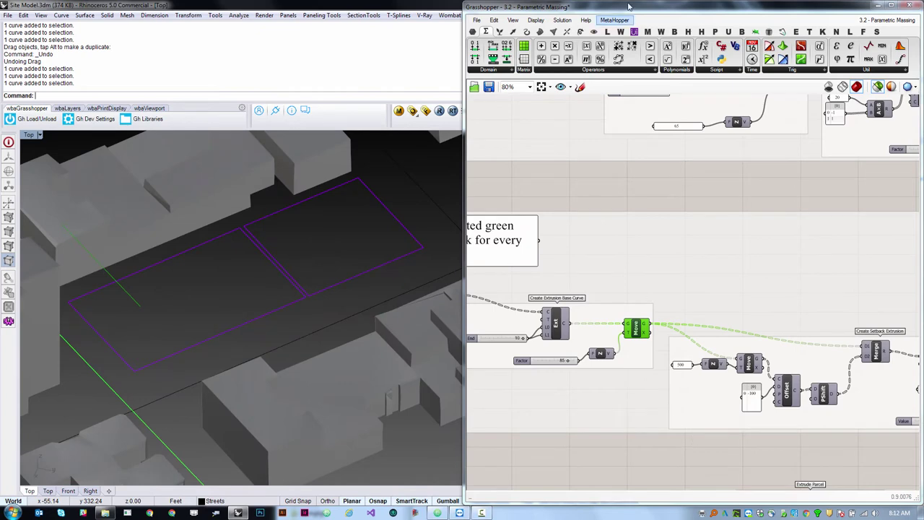
- Return to the Create Stepback Extrusion group and preview its Offset curves and Loft surfaces for comparison
{"action": "scroll", "coordinate": [596, 366], "scroll_direction": "up", "scroll_amount": 1}
{"action": "scroll", "coordinate": [561, 371], "scroll_direction": "down", "scroll_amount": 2}
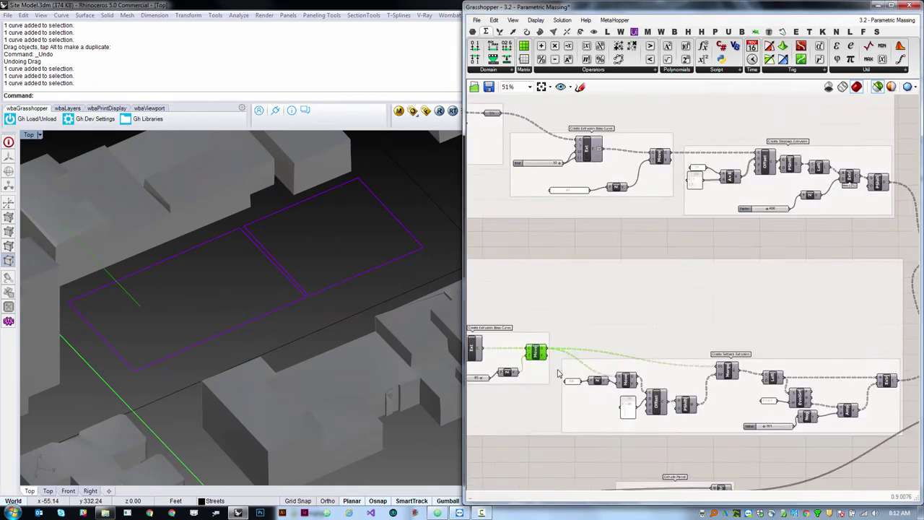
{"action": "scroll", "coordinate": [579, 374], "scroll_direction": "up", "scroll_amount": 1}
{"action": "scroll", "coordinate": [587, 338], "scroll_direction": "down", "scroll_amount": 2}
{"action": "scroll", "coordinate": [743, 184], "scroll_direction": "up", "scroll_amount": 3}
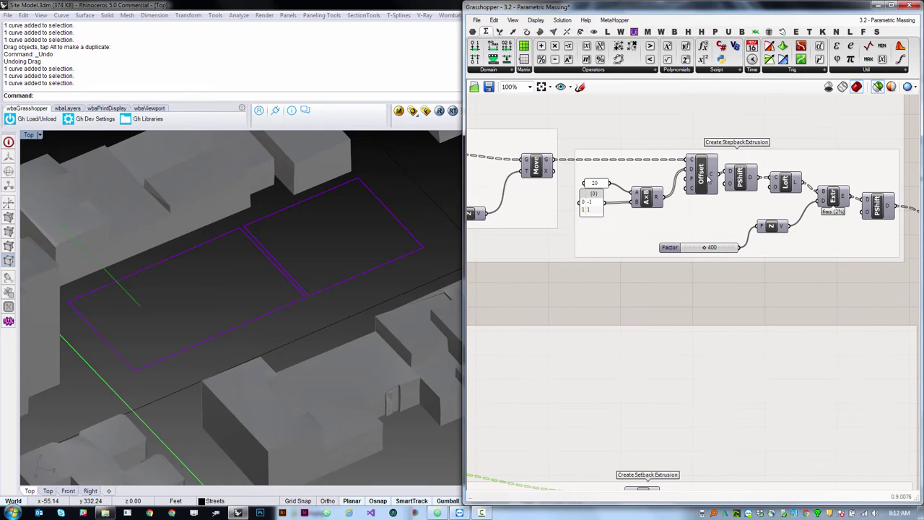
{"action": "left_click", "coordinate": [707, 175]}
{"action": "left_click", "coordinate": [784, 182]}
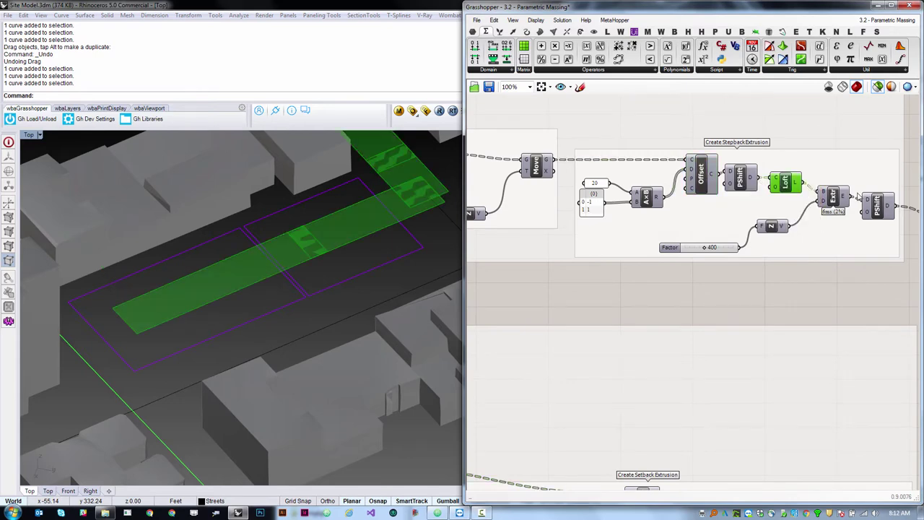
- Preview the Extr solids of the Create Stepback Extrusion group in the site model
{"action": "left_click", "coordinate": [835, 198]}
{"action": "scroll", "coordinate": [751, 242], "scroll_direction": "down", "scroll_amount": 4}
{"action": "scroll", "coordinate": [656, 340], "scroll_direction": "up", "scroll_amount": 5}
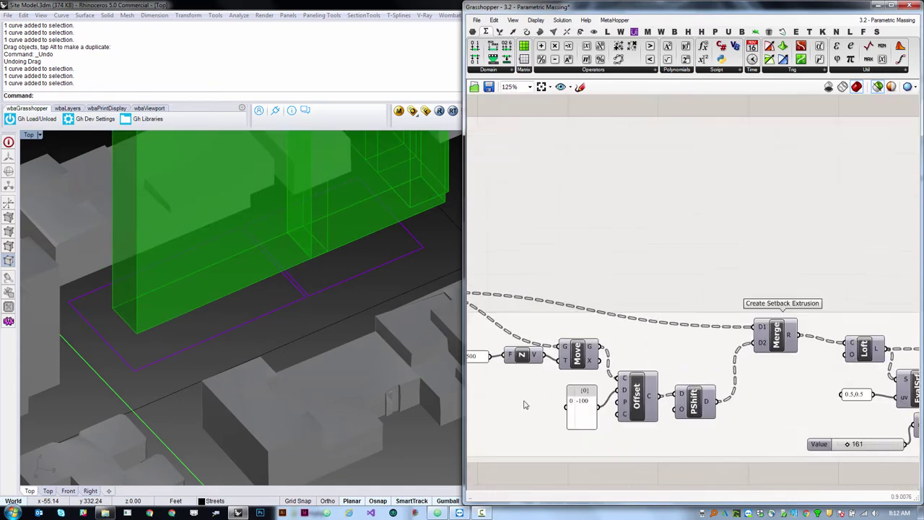
- Select the Move component in the Create Setback Extrusion group that raises the base curve by 500
{"action": "scroll", "coordinate": [526, 402], "scroll_direction": "down", "scroll_amount": 2}
{"action": "right_click_drag", "start_coordinate": [526, 402], "coordinate": [621, 384]}
{"action": "scroll", "coordinate": [620, 387], "scroll_direction": "up", "scroll_amount": 4}
{"action": "left_click", "coordinate": [681, 339]}
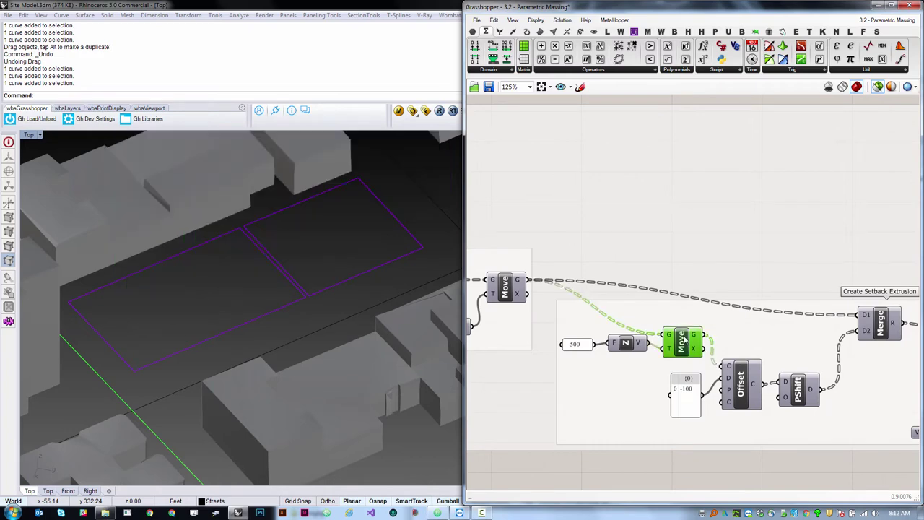
{"action": "scroll", "coordinate": [662, 369], "scroll_direction": "down", "scroll_amount": 2}
{"action": "scroll", "coordinate": [539, 307], "scroll_direction": "up", "scroll_amount": 2}
{"action": "left_click", "coordinate": [570, 315]}
{"action": "scroll", "coordinate": [571, 316], "scroll_direction": "down", "scroll_amount": 2}
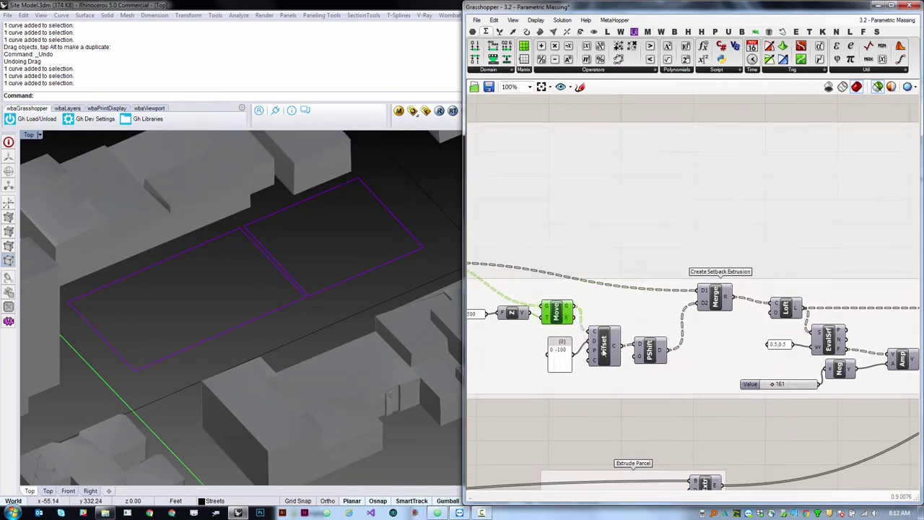
- Select the setback group's Offset and the base curve's Move component to compare both curves in the site model
{"action": "left_click", "coordinate": [603, 348]}
{"action": "right_click_drag", "start_coordinate": [568, 369], "coordinate": [620, 371]}
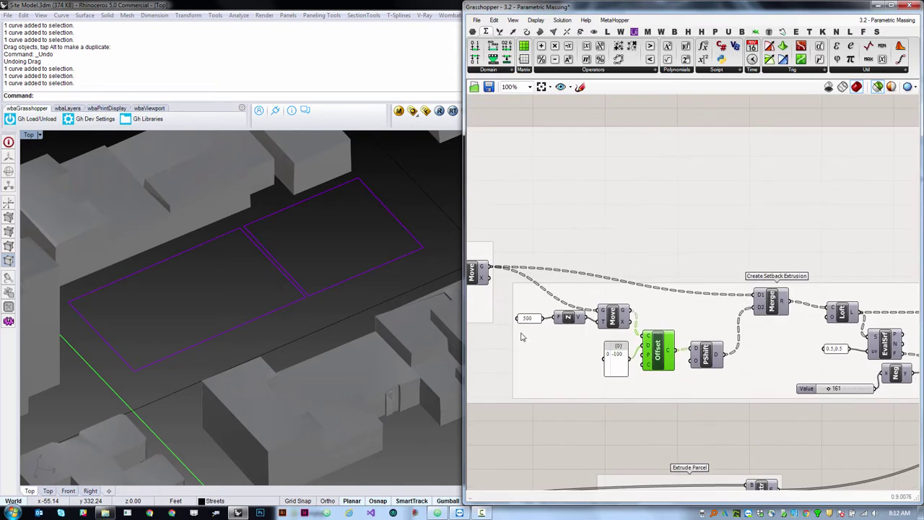
{"action": "left_click", "coordinate": [313, 318]}
{"action": "scroll", "coordinate": [313, 318], "scroll_direction": "down", "scroll_amount": 12}
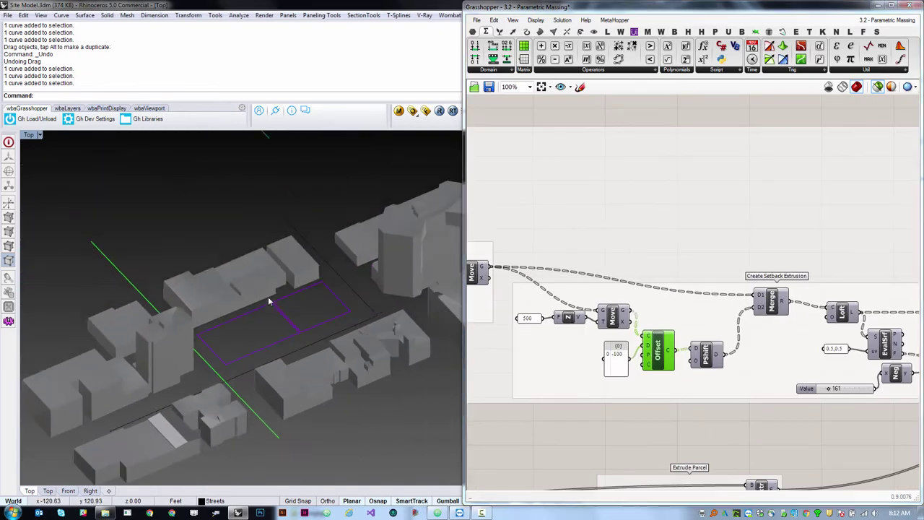
{"action": "scroll", "coordinate": [267, 298], "scroll_direction": "up", "scroll_amount": 4}
{"action": "right_click_drag", "start_coordinate": [270, 292], "coordinate": [273, 310]}
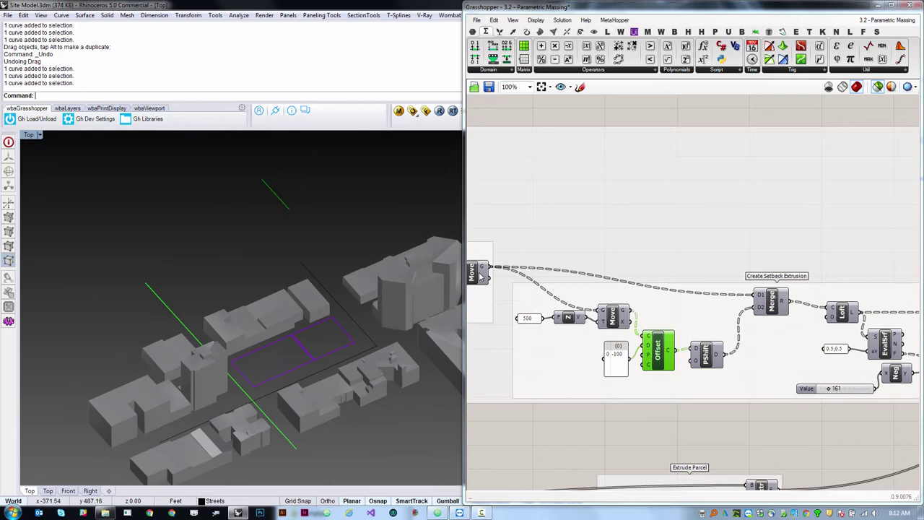
{"action": "left_click", "coordinate": [480, 276]}
{"action": "right_click_drag", "start_coordinate": [295, 285], "coordinate": [308, 332]}
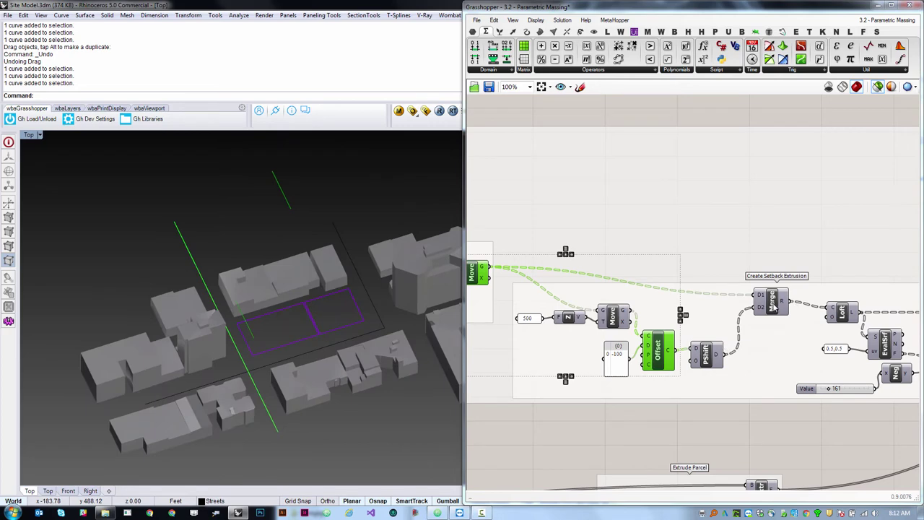
- Add a panel above the Create Setback Extrusion group and connect it to the Merge component's R output
{"action": "left_click", "coordinate": [772, 306]}
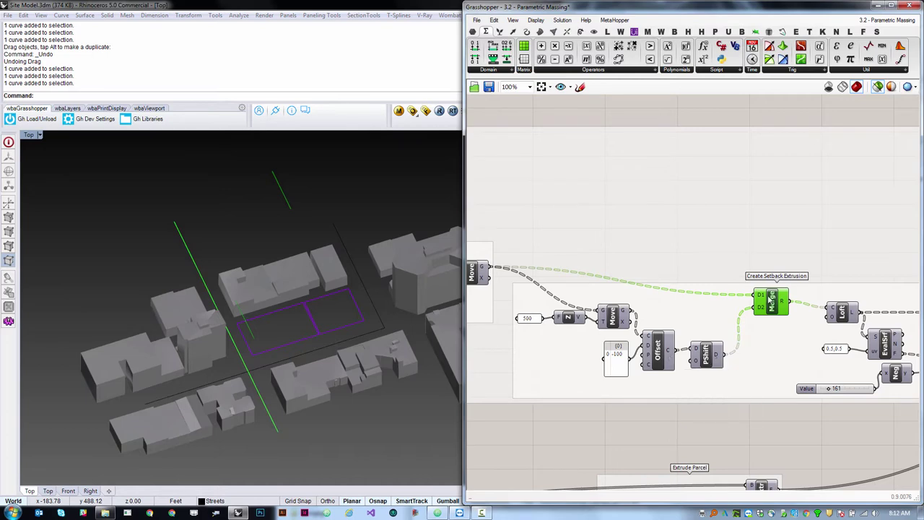
{"action": "mouse_move", "coordinate": [763, 309]}
{"action": "scroll", "coordinate": [719, 322], "scroll_direction": "up", "scroll_amount": 1}
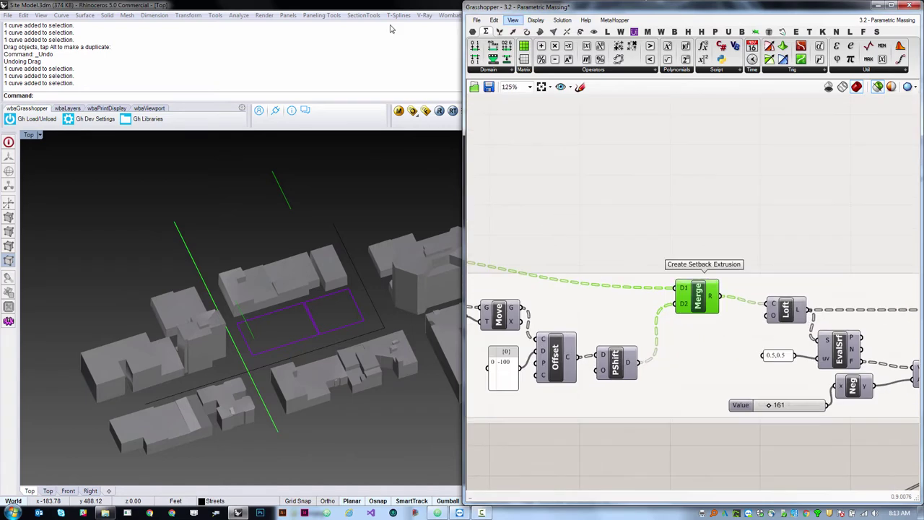
{"action": "left_click", "coordinate": [473, 33]}
{"action": "left_click_drag", "start_coordinate": [677, 60], "coordinate": [735, 223]}
{"action": "left_click_drag", "start_coordinate": [718, 296], "coordinate": [687, 210]}
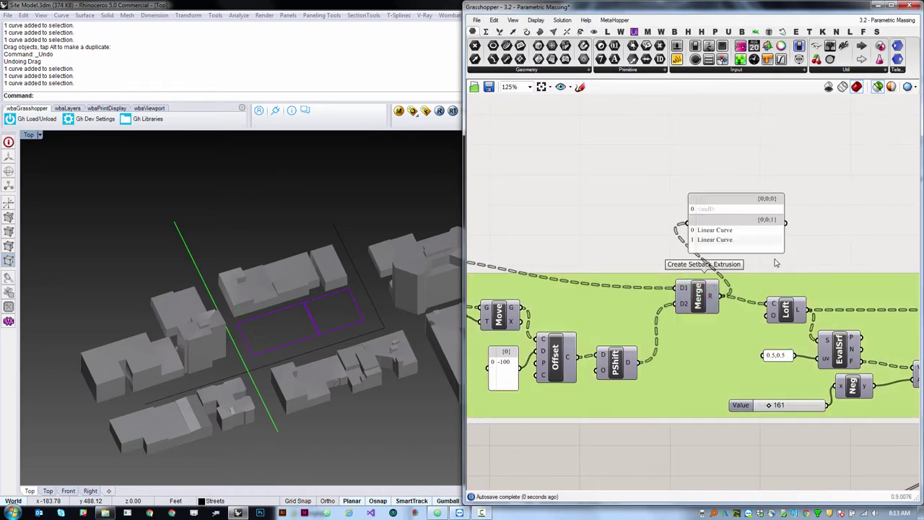
{"action": "left_click_drag", "start_coordinate": [734, 229], "coordinate": [778, 227]}
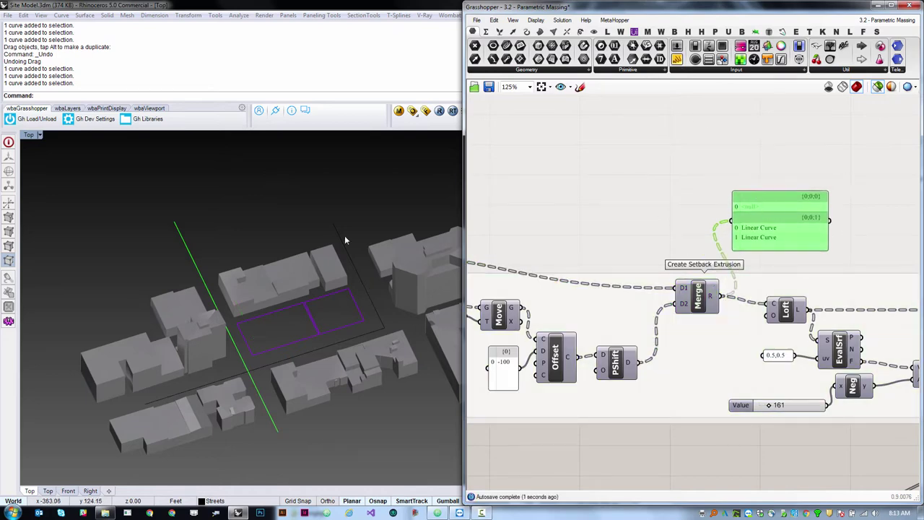
- Preview the setback Loft surface from several angles in the site model
{"action": "left_click", "coordinate": [364, 322]}
{"action": "key", "text": "Escape"}
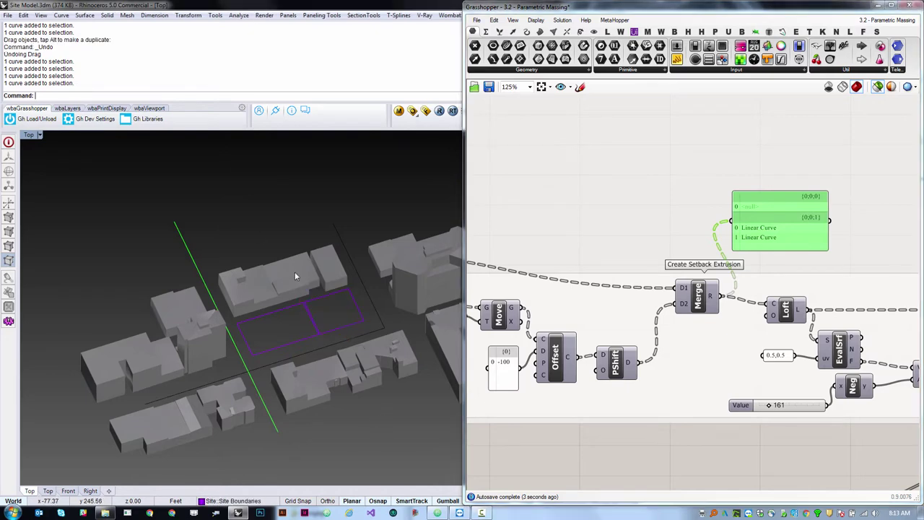
{"action": "right_click_drag", "start_coordinate": [295, 276], "coordinate": [355, 299]}
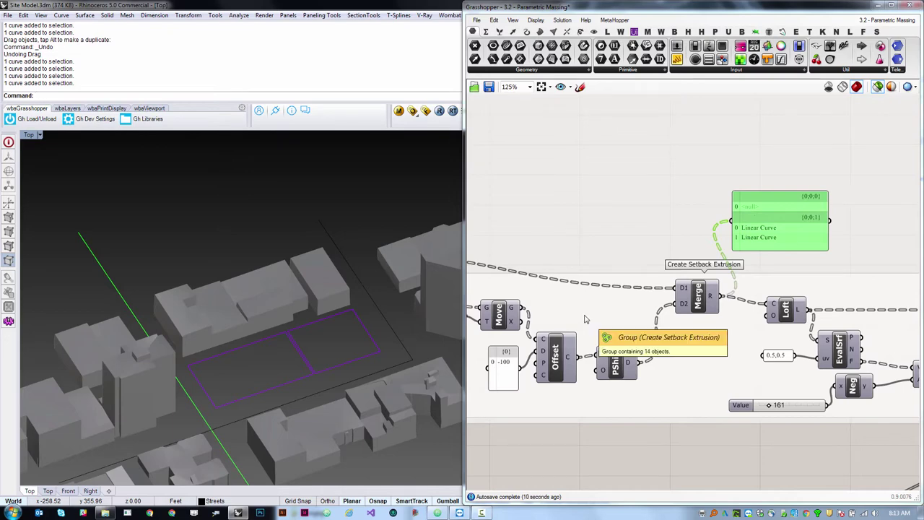
{"action": "left_click", "coordinate": [785, 311]}
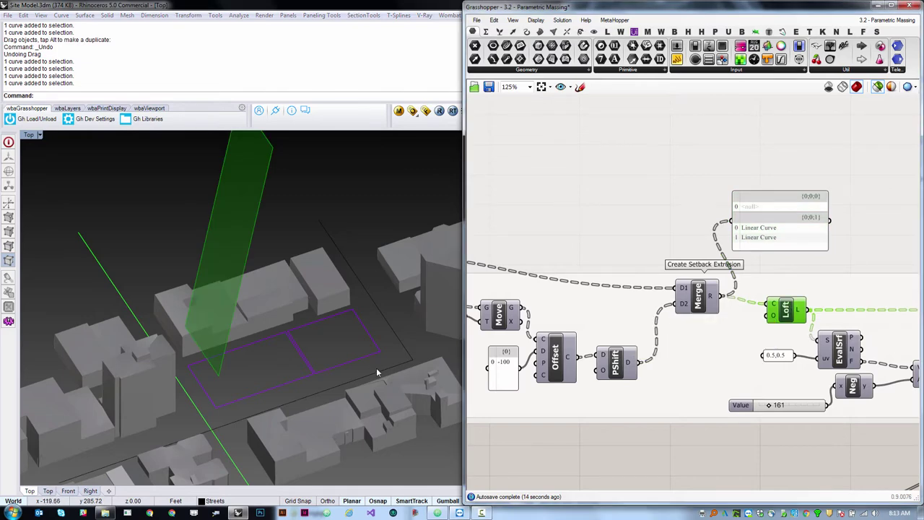
{"action": "right_click_drag", "start_coordinate": [376, 372], "coordinate": [352, 317]}
{"action": "left_click", "coordinate": [788, 312]}
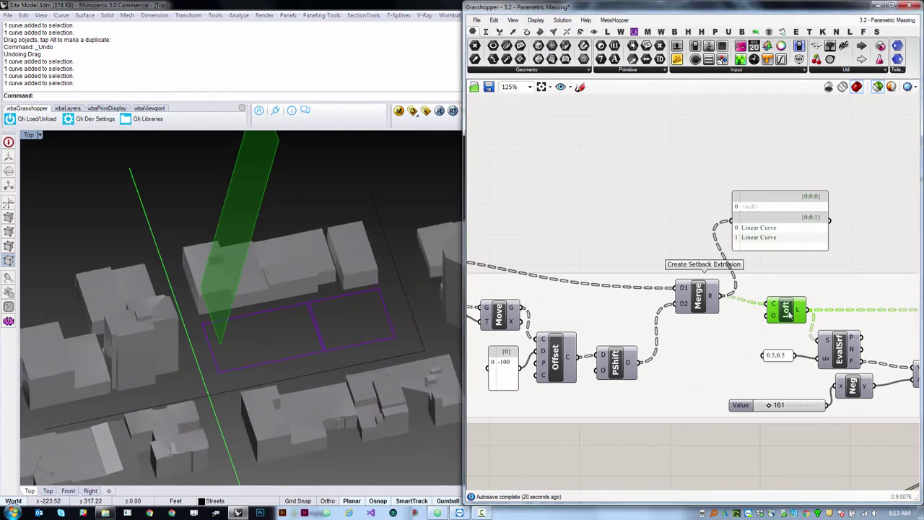
- Feed the Amp component's vector input from the EvalSrf normal output, and preview the Loft surface edge-on
{"action": "scroll", "coordinate": [529, 402], "scroll_direction": "down", "scroll_amount": 2}
{"action": "scroll", "coordinate": [769, 390], "scroll_direction": "up", "scroll_amount": 3}
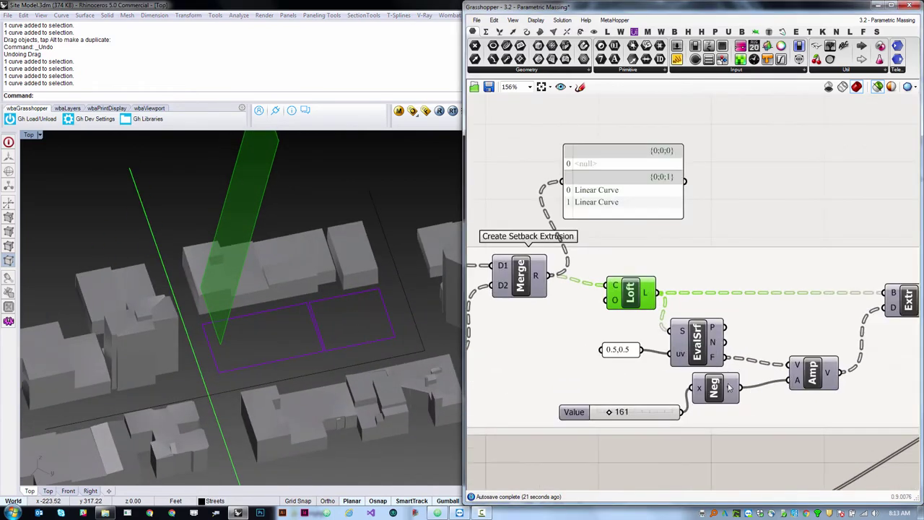
{"action": "left_click", "coordinate": [713, 339]}
{"action": "left_click_drag", "start_coordinate": [728, 350], "coordinate": [705, 341]}
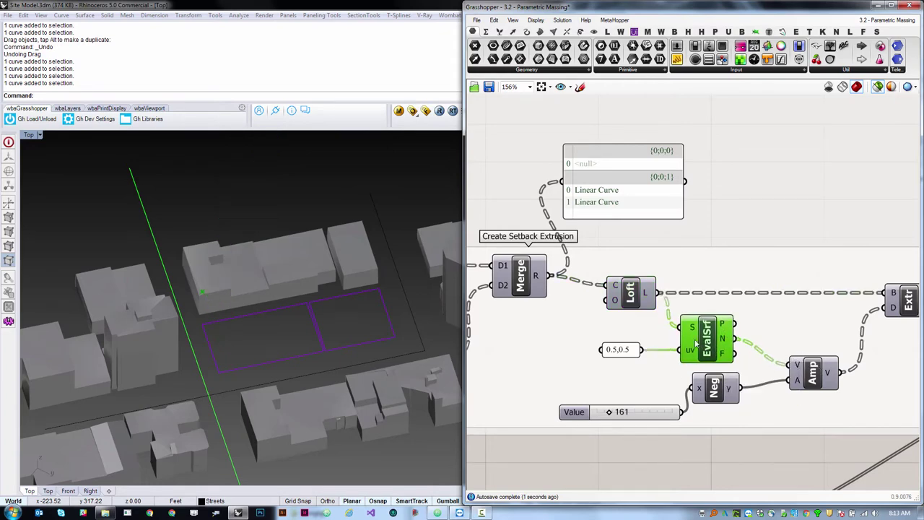
{"action": "left_click", "coordinate": [647, 305]}
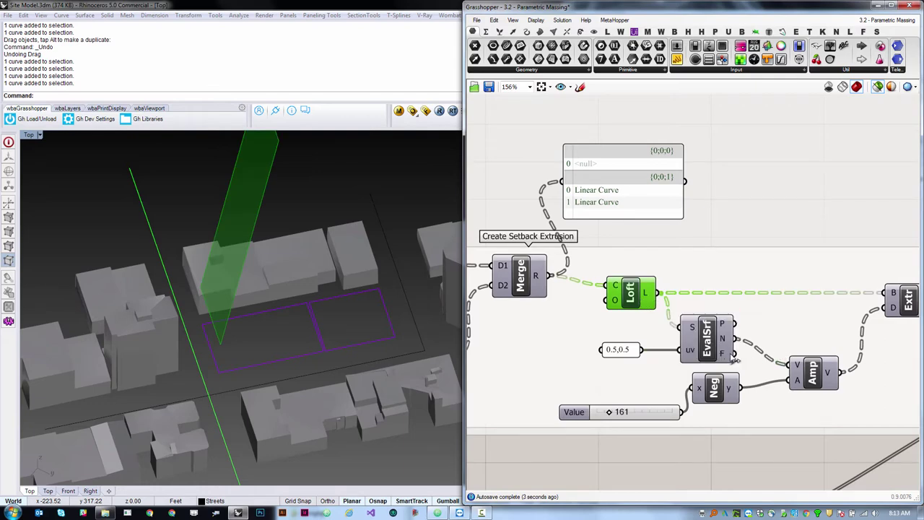
{"action": "right_click_drag", "start_coordinate": [316, 260], "coordinate": [289, 252]}
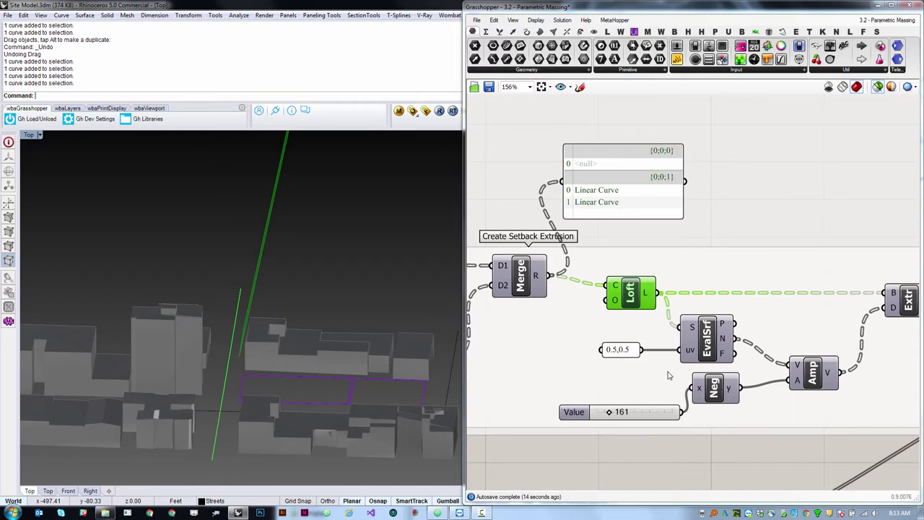
- Preview the Extr component that thickens the sloped setback surface into a solid
{"action": "left_click", "coordinate": [907, 298]}
{"action": "right_click_drag", "start_coordinate": [294, 320], "coordinate": [234, 398]}
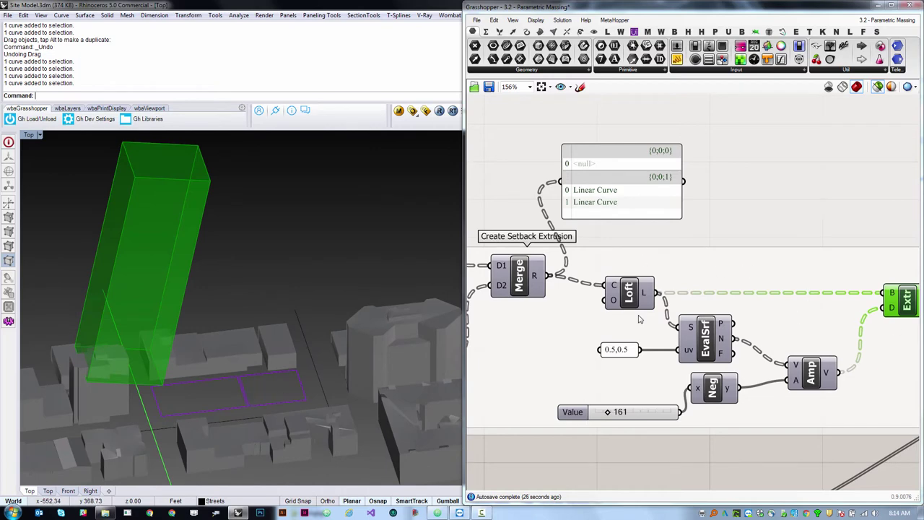
{"action": "left_click", "coordinate": [876, 279]}
{"action": "scroll", "coordinate": [634, 320], "scroll_direction": "down", "scroll_amount": 3}
{"action": "scroll", "coordinate": [855, 286], "scroll_direction": "up", "scroll_amount": 3}
{"action": "left_click", "coordinate": [692, 335]}
{"action": "scroll", "coordinate": [644, 362], "scroll_direction": "down", "scroll_amount": 1}
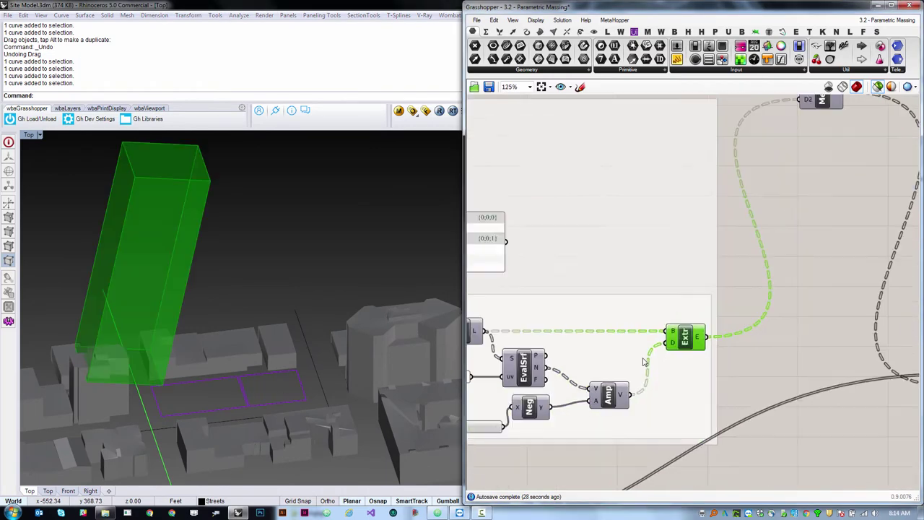
- Select the Merge component joining the stepback and setback extrusions, and trace its output to the SDiff subtraction
{"action": "scroll", "coordinate": [644, 362], "scroll_direction": "down", "scroll_amount": 1}
{"action": "right_click_drag", "start_coordinate": [644, 361], "coordinate": [576, 455]}
{"action": "scroll", "coordinate": [656, 128], "scroll_direction": "up", "scroll_amount": 2}
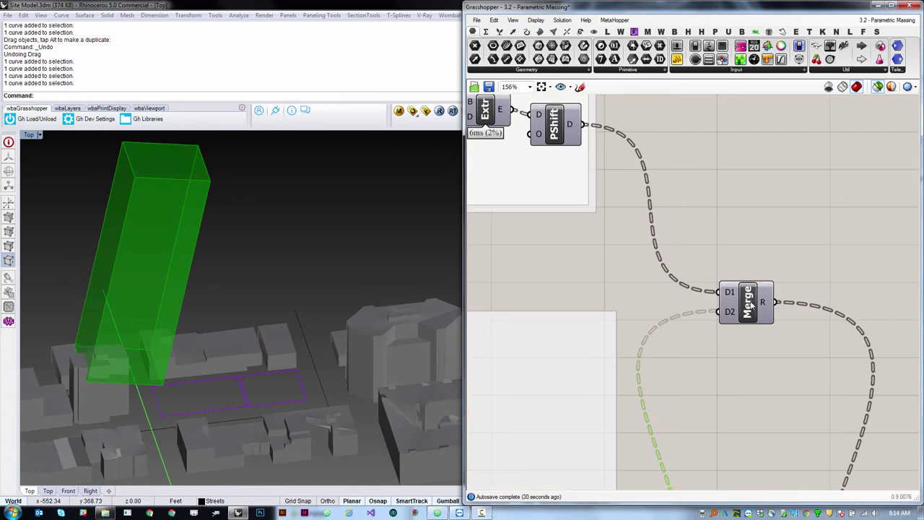
{"action": "left_click", "coordinate": [750, 307]}
{"action": "right_click_drag", "start_coordinate": [192, 259], "coordinate": [242, 271]}
{"action": "left_click", "coordinate": [697, 324]}
{"action": "scroll", "coordinate": [722, 353], "scroll_direction": "down", "scroll_amount": 4}
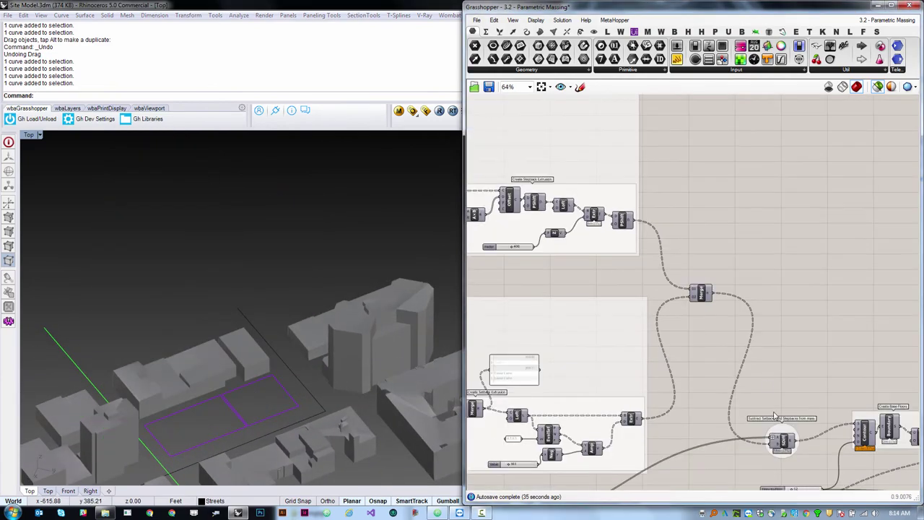
{"action": "scroll", "coordinate": [775, 415], "scroll_direction": "down", "scroll_amount": 3}
{"action": "right_click_drag", "start_coordinate": [780, 401], "coordinate": [790, 300]}
{"action": "scroll", "coordinate": [770, 311], "scroll_direction": "up", "scroll_amount": 5}
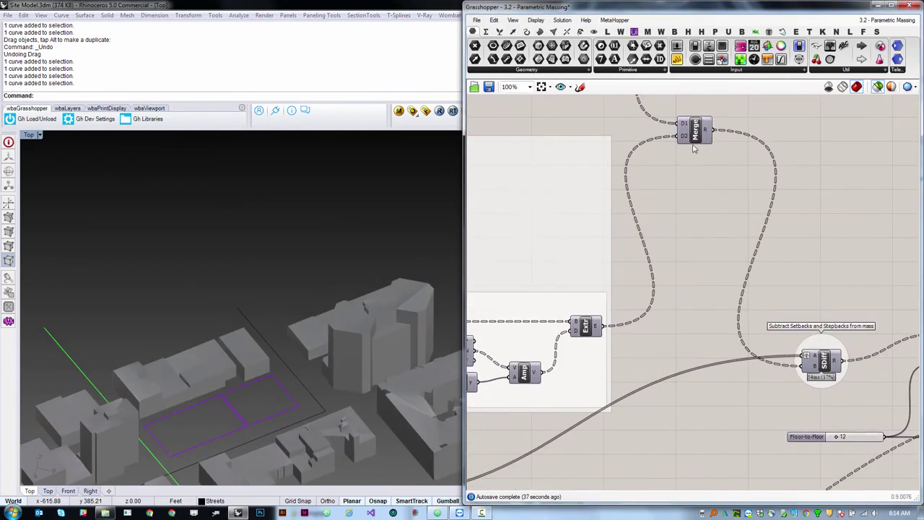
{"action": "left_click", "coordinate": [696, 137]}
- Go to the Lot Coverage group and preview the Boundary surfaces of the parcels
{"action": "scroll", "coordinate": [871, 216], "scroll_direction": "down", "scroll_amount": 6}
{"action": "scroll", "coordinate": [521, 295], "scroll_direction": "up", "scroll_amount": 6}
{"action": "scroll", "coordinate": [571, 313], "scroll_direction": "down", "scroll_amount": 4}
{"action": "right_click_drag", "start_coordinate": [507, 289], "coordinate": [626, 300]}
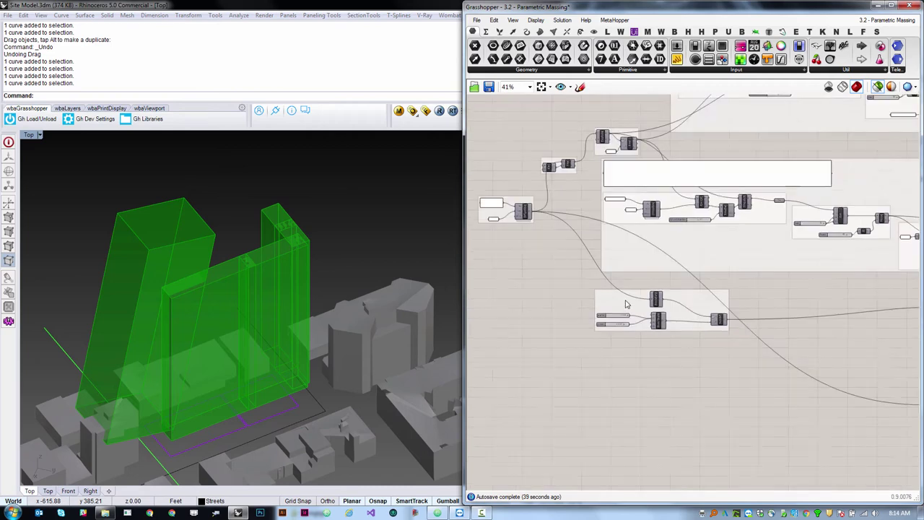
{"action": "scroll", "coordinate": [616, 298], "scroll_direction": "up", "scroll_amount": 4}
{"action": "scroll", "coordinate": [700, 400], "scroll_direction": "down", "scroll_amount": 2}
{"action": "left_click", "coordinate": [674, 405]}
{"action": "scroll", "coordinate": [724, 350], "scroll_direction": "up", "scroll_amount": 3}
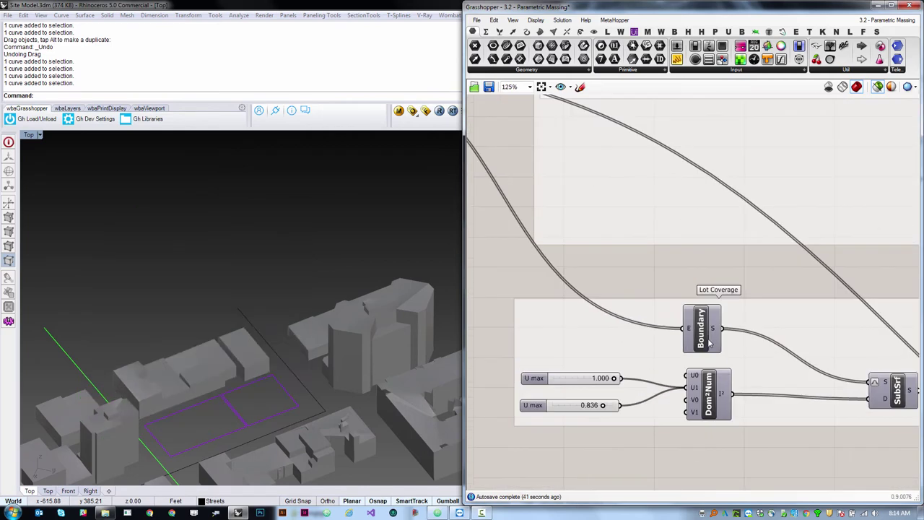
{"action": "left_click", "coordinate": [710, 344]}
{"action": "scroll", "coordinate": [678, 386], "scroll_direction": "down", "scroll_amount": 2}
{"action": "scroll", "coordinate": [799, 386], "scroll_direction": "up", "scroll_amount": 2}
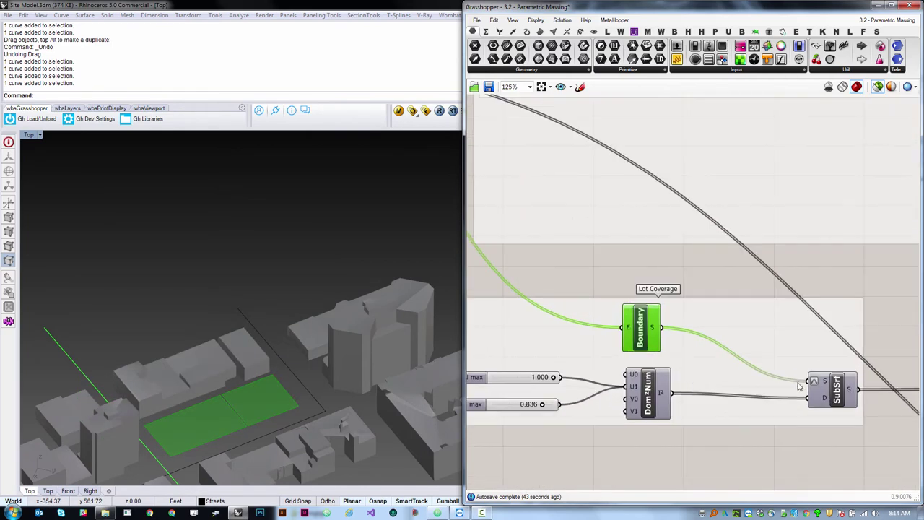
- Preview the SubSrf component and set the lower U max slider of the Lot Coverage group to 1.000
{"action": "left_click", "coordinate": [839, 393]}
{"action": "scroll", "coordinate": [593, 366], "scroll_direction": "up", "scroll_amount": 1}
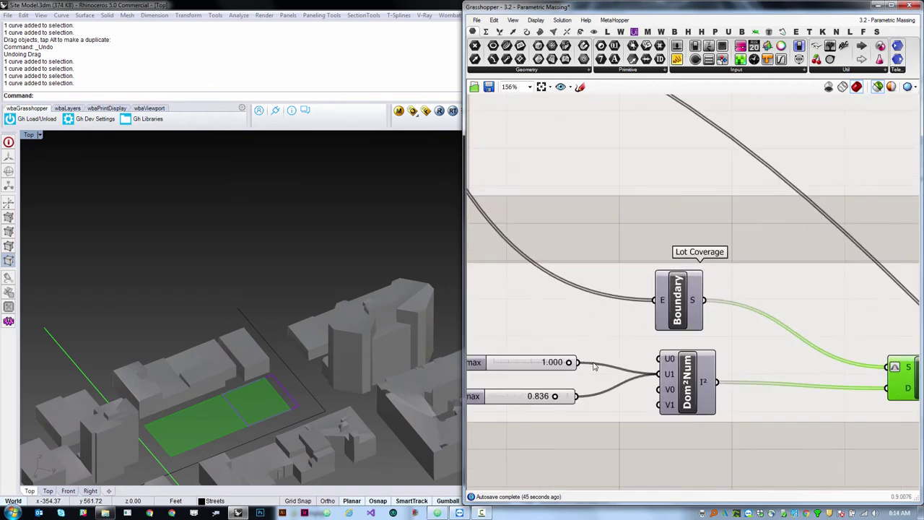
{"action": "mouse_move", "coordinate": [564, 399]}
{"action": "left_mouse_down"}
{"action": "mouse_move", "coordinate": [592, 397]}
{"action": "mouse_move", "coordinate": [545, 399]}
{"action": "mouse_move", "coordinate": [605, 400]}
{"action": "mouse_move", "coordinate": [561, 402]}
{"action": "left_mouse_up"}
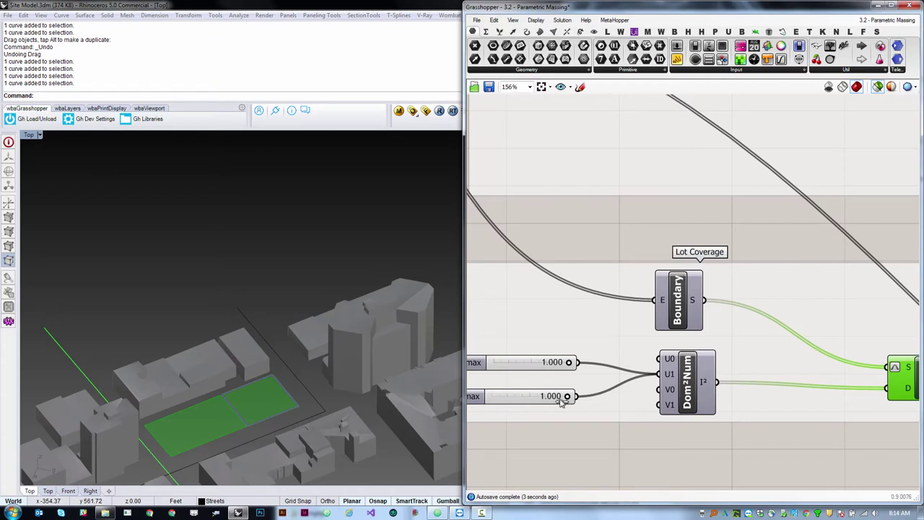
- Duplicate the U max sliders as two U min sliders set to 0.000, and connect both to the Dom²Num component's U0 input
{"action": "left_click", "coordinate": [538, 366]}
{"action": "key", "text": "ctrl+c"}
{"action": "key", "text": "ctrl+v"}
{"action": "left_click_drag", "start_coordinate": [550, 370], "coordinate": [417, 348]}
{"action": "key", "text": "ctrl+c"}
{"action": "key", "text": "ctrl+v"}
{"action": "left_click_drag", "start_coordinate": [561, 347], "coordinate": [580, 348]}
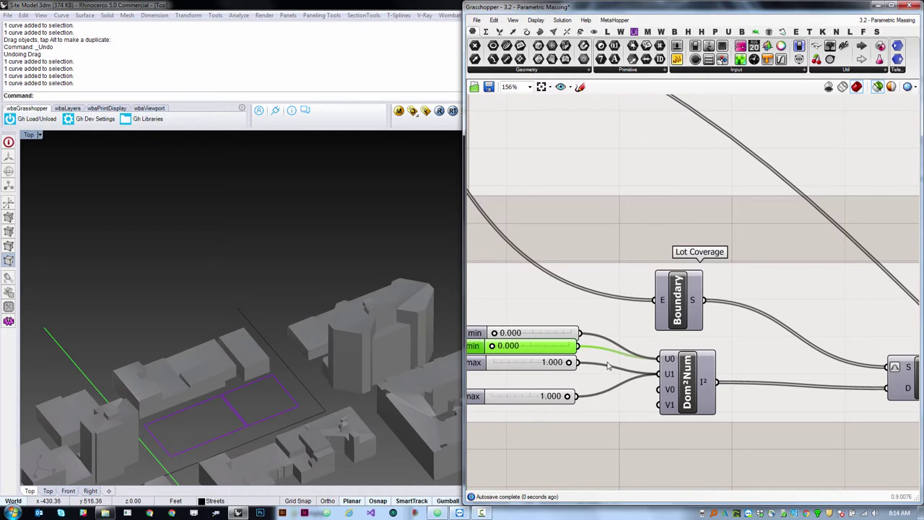
- Select SubSrf to preview the lot coverage, and set the upper U min slider to 0.273
{"action": "scroll", "coordinate": [607, 366], "scroll_direction": "down", "scroll_amount": 2}
{"action": "left_click", "coordinate": [850, 373]}
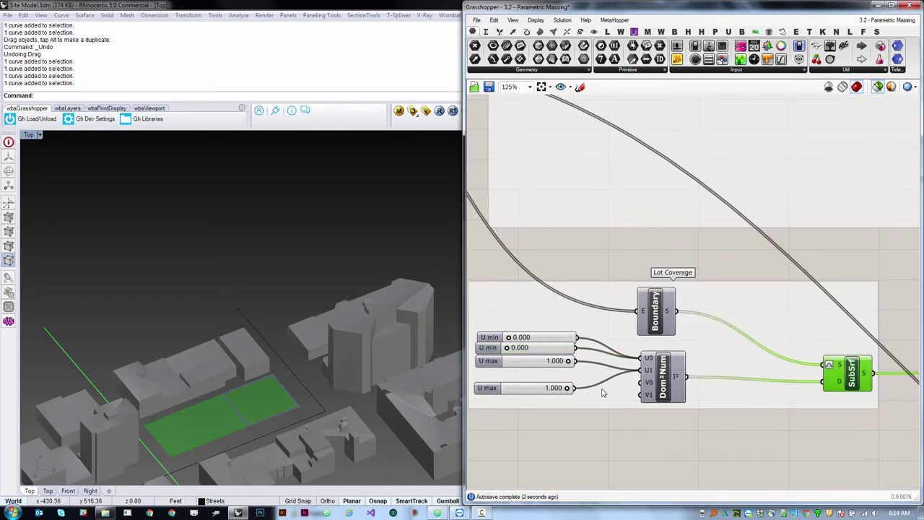
{"action": "scroll", "coordinate": [505, 344], "scroll_direction": "up", "scroll_amount": 3}
{"action": "left_click_drag", "start_coordinate": [510, 344], "coordinate": [542, 345]}
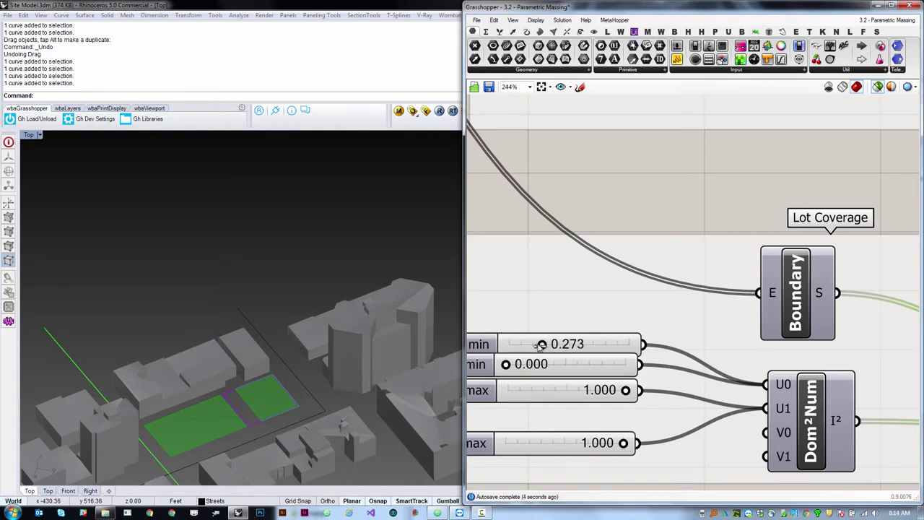
- Follow the SubSrf output to the Extrude Parcel group and preview its Extr masses at the 400 maximum height
{"action": "scroll", "coordinate": [518, 350], "scroll_direction": "down", "scroll_amount": 5}
{"action": "scroll", "coordinate": [518, 350], "scroll_direction": "down", "scroll_amount": 2}
{"action": "scroll", "coordinate": [746, 373], "scroll_direction": "up", "scroll_amount": 1}
{"action": "scroll", "coordinate": [744, 372], "scroll_direction": "down", "scroll_amount": 4}
{"action": "scroll", "coordinate": [831, 365], "scroll_direction": "up", "scroll_amount": 6}
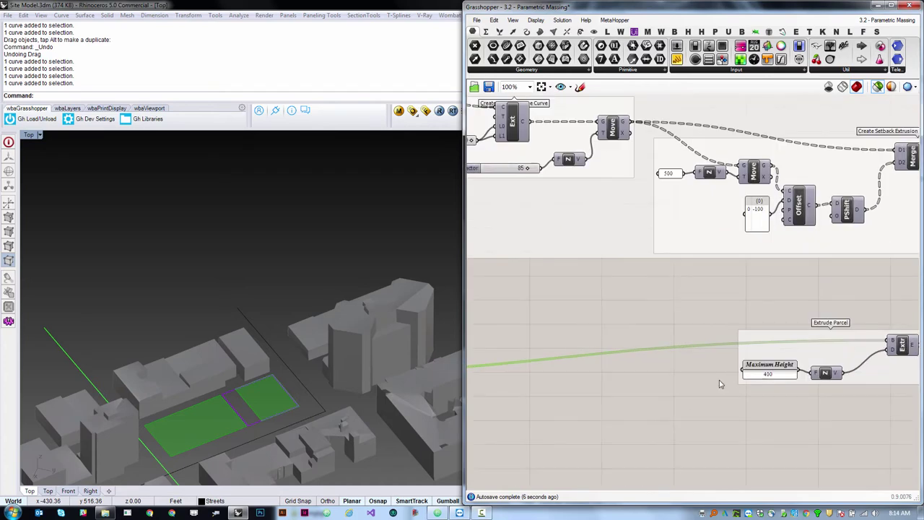
{"action": "scroll", "coordinate": [720, 383], "scroll_direction": "down", "scroll_amount": 4}
{"action": "scroll", "coordinate": [475, 379], "scroll_direction": "up", "scroll_amount": 4}
{"action": "scroll", "coordinate": [475, 379], "scroll_direction": "up", "scroll_amount": 1}
{"action": "scroll", "coordinate": [542, 385], "scroll_direction": "down", "scroll_amount": 4}
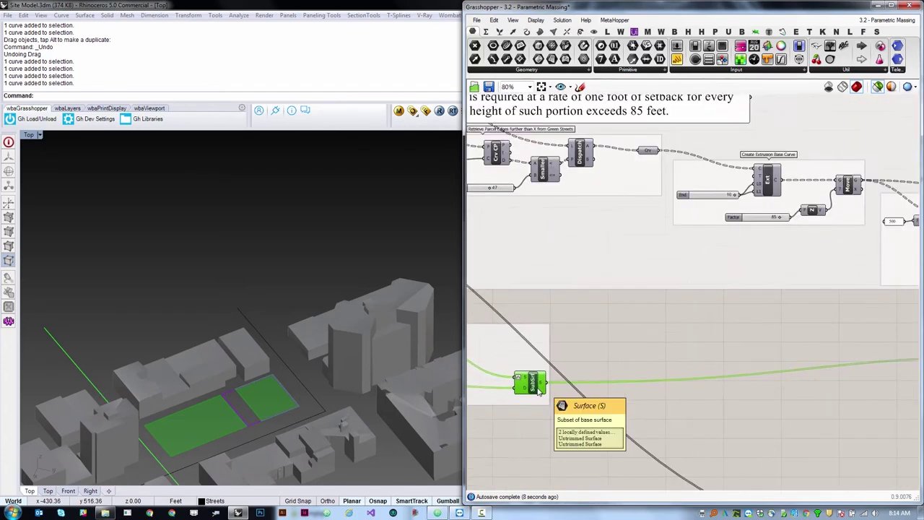
{"action": "scroll", "coordinate": [803, 380], "scroll_direction": "up", "scroll_amount": 4}
{"action": "left_click", "coordinate": [767, 339]}
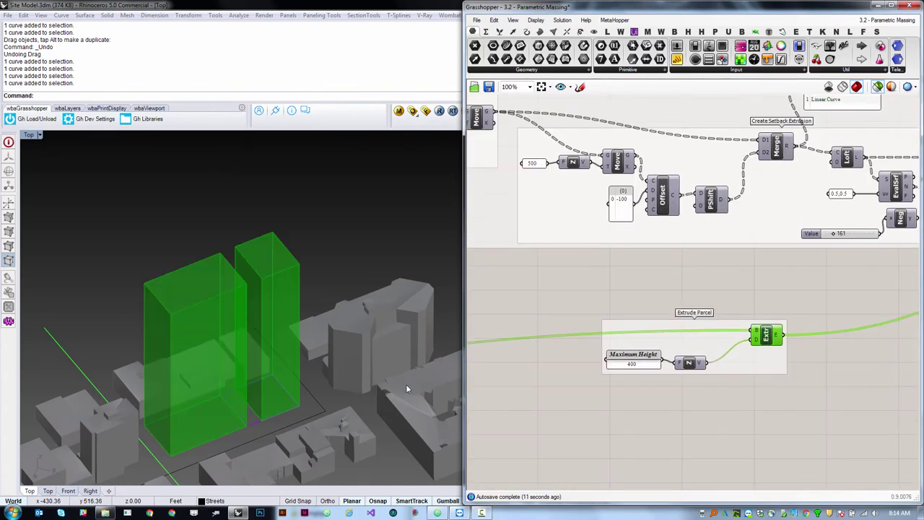
- Inspect the Extrude Parcel masses from several angles and trace the Extr output towards the subtraction component
{"action": "right_click_drag", "start_coordinate": [407, 385], "coordinate": [246, 298]}
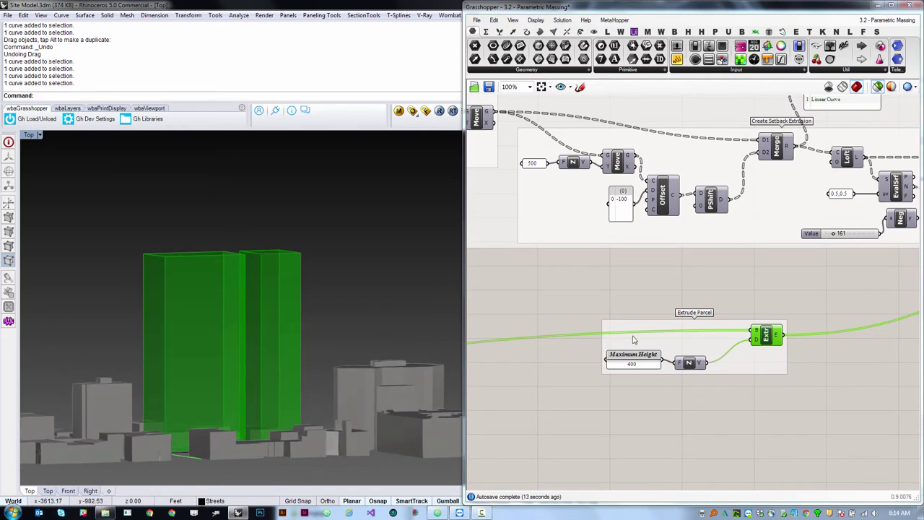
{"action": "right_click_drag", "start_coordinate": [219, 364], "coordinate": [229, 394]}
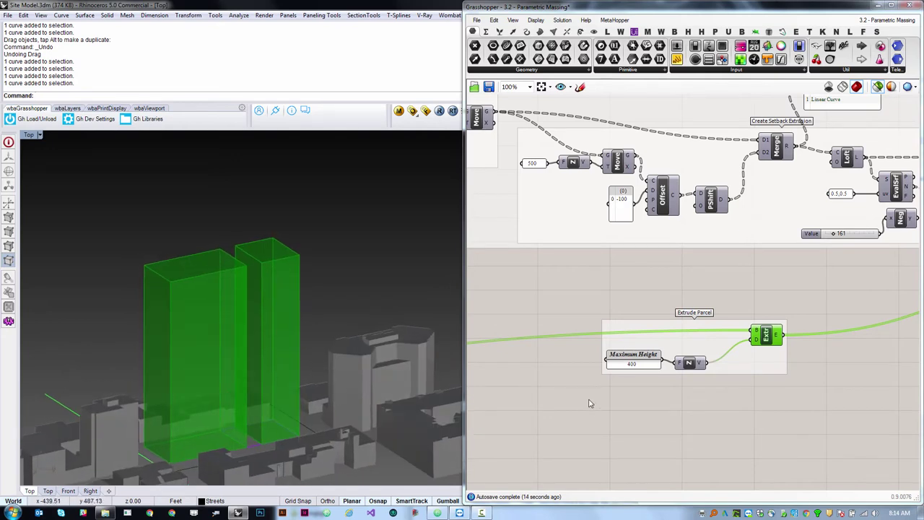
{"action": "left_click", "coordinate": [752, 405]}
{"action": "scroll", "coordinate": [546, 388], "scroll_direction": "down", "scroll_amount": 4}
{"action": "scroll", "coordinate": [628, 367], "scroll_direction": "up", "scroll_amount": 5}
{"action": "left_click", "coordinate": [623, 368]}
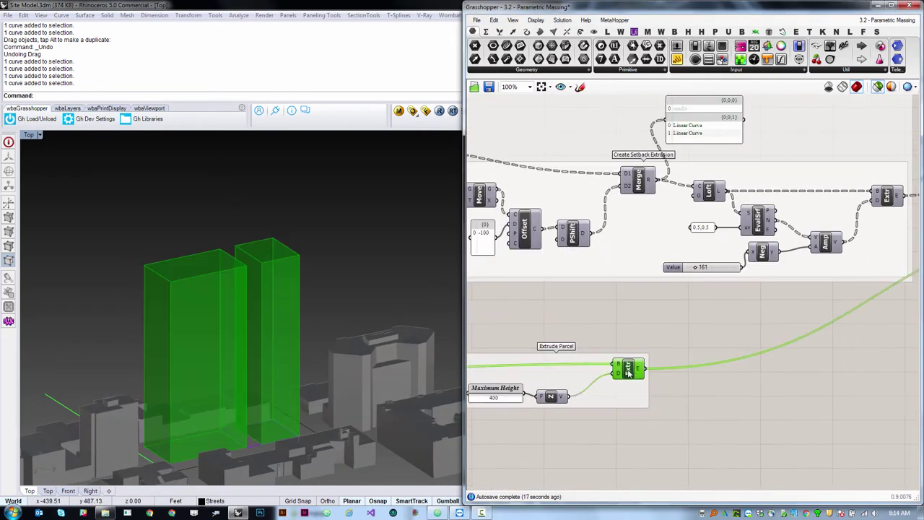
{"action": "scroll", "coordinate": [621, 368], "scroll_direction": "down", "scroll_amount": 5}
{"action": "scroll", "coordinate": [869, 312], "scroll_direction": "up", "scroll_amount": 5}
{"action": "scroll", "coordinate": [681, 329], "scroll_direction": "down", "scroll_amount": 5}
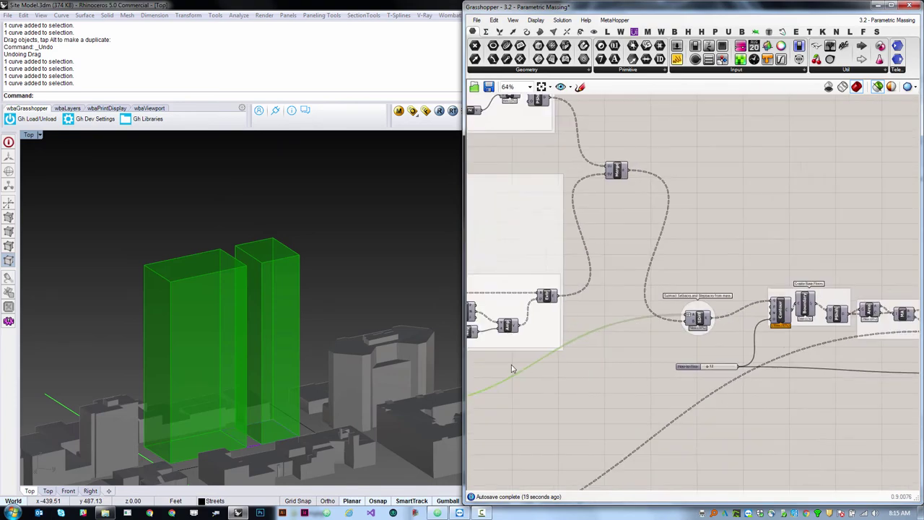
{"action": "scroll", "coordinate": [625, 347], "scroll_direction": "up", "scroll_amount": 5}
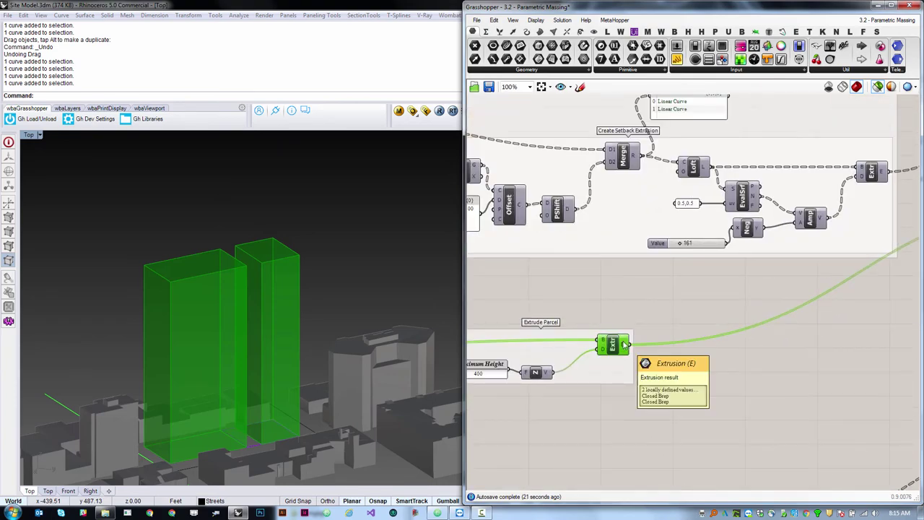
- Trace the setback and stepback groups through to the Merge component and preview the volumes it combines
{"action": "scroll", "coordinate": [730, 350], "scroll_direction": "down", "scroll_amount": 6}
{"action": "scroll", "coordinate": [505, 351], "scroll_direction": "up", "scroll_amount": 3}
{"action": "right_click_drag", "start_coordinate": [644, 369], "coordinate": [874, 442]}
{"action": "scroll", "coordinate": [691, 319], "scroll_direction": "up", "scroll_amount": 4}
{"action": "scroll", "coordinate": [741, 351], "scroll_direction": "down", "scroll_amount": 6}
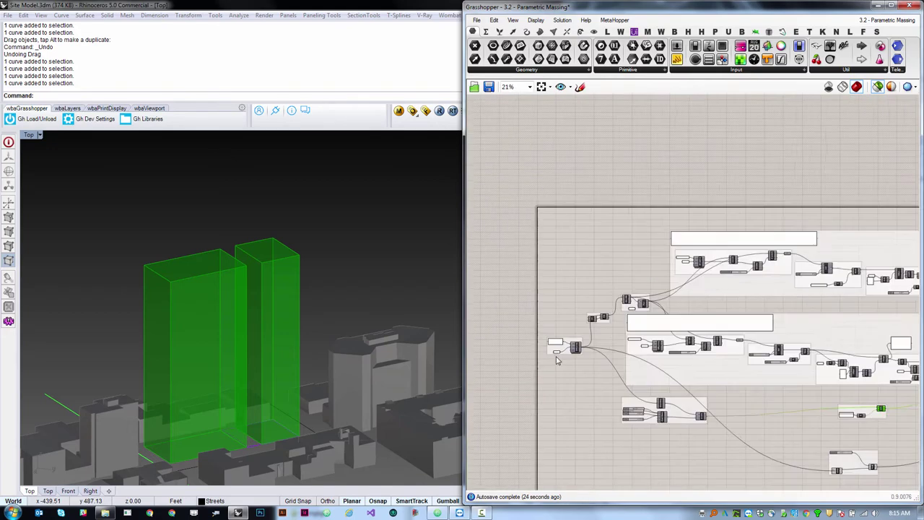
{"action": "scroll", "coordinate": [713, 355], "scroll_direction": "up", "scroll_amount": 4}
{"action": "right_click_drag", "start_coordinate": [649, 376], "coordinate": [747, 353]}
{"action": "scroll", "coordinate": [749, 352], "scroll_direction": "down", "scroll_amount": 3}
{"action": "scroll", "coordinate": [619, 337], "scroll_direction": "up", "scroll_amount": 3}
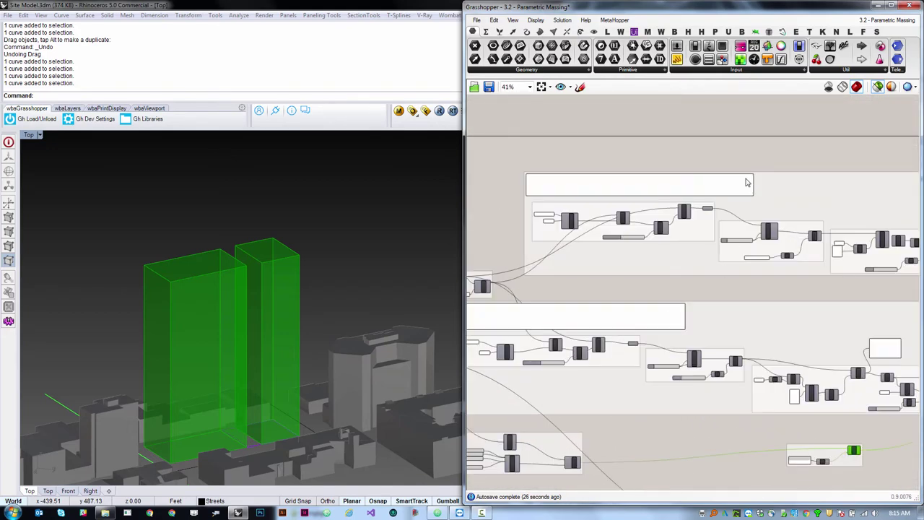
{"action": "scroll", "coordinate": [579, 360], "scroll_direction": "down", "scroll_amount": 3}
{"action": "scroll", "coordinate": [723, 368], "scroll_direction": "up", "scroll_amount": 5}
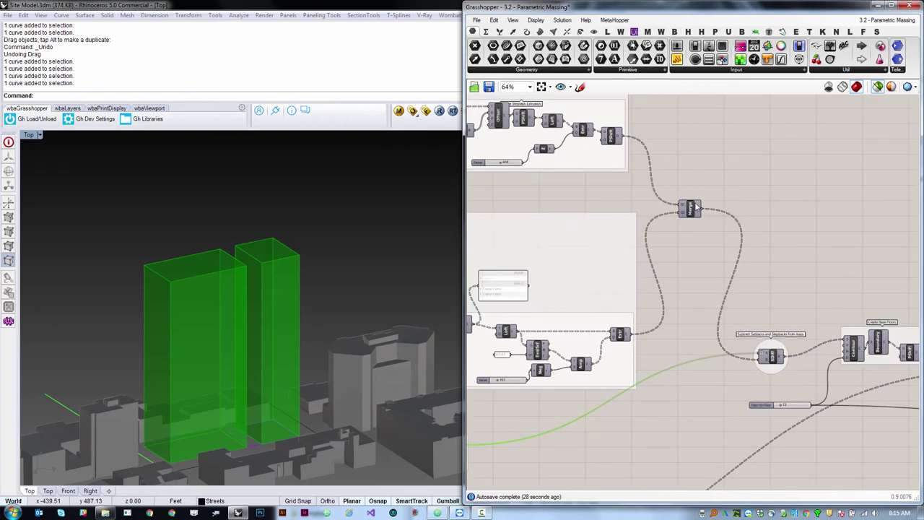
{"action": "left_click", "coordinate": [690, 210]}
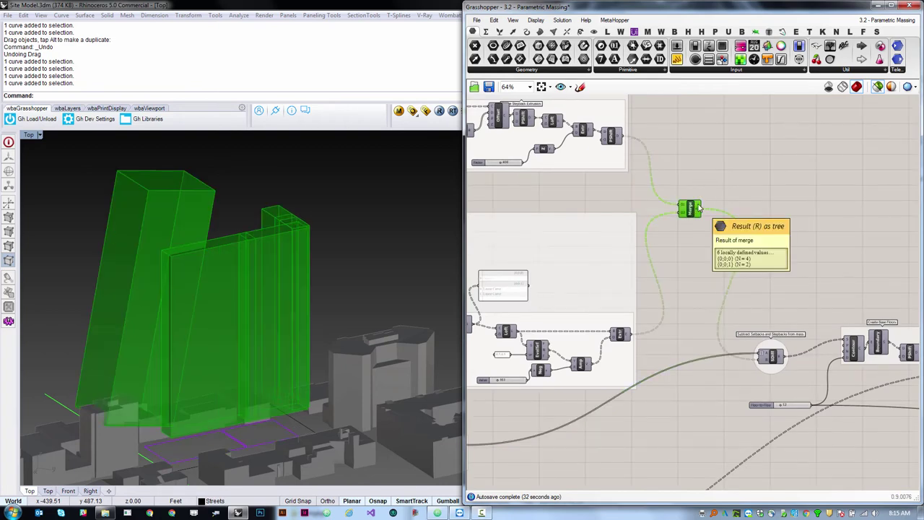
{"action": "left_click", "coordinate": [736, 369]}
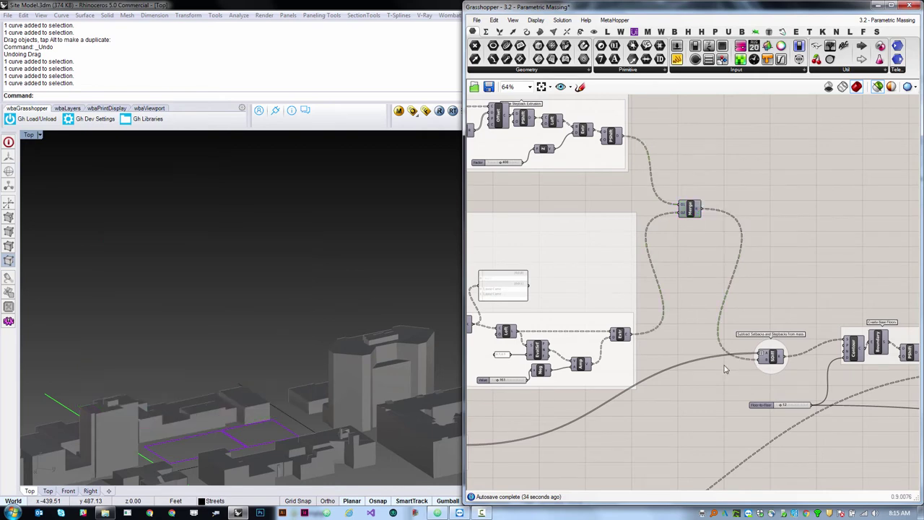
- Preview the Extrude Parcel masses again and follow their output to the Subtract Setbacks and Stepbacks from mass group
{"action": "scroll", "coordinate": [771, 356], "scroll_direction": "down", "scroll_amount": 3}
{"action": "scroll", "coordinate": [614, 406], "scroll_direction": "up", "scroll_amount": 5}
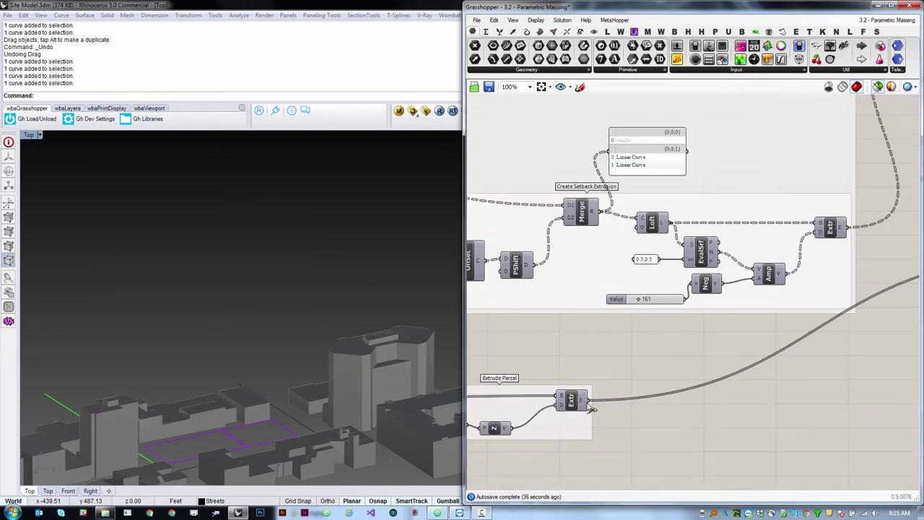
{"action": "left_click", "coordinate": [576, 402]}
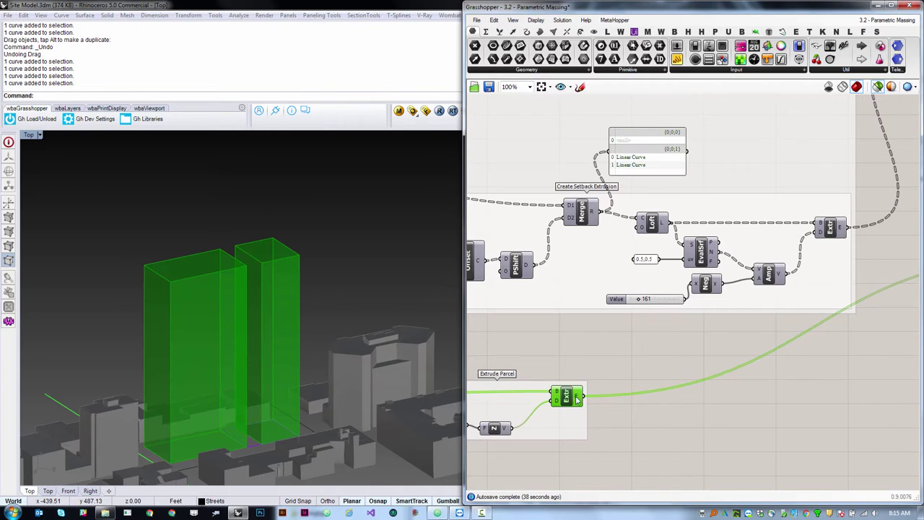
{"action": "scroll", "coordinate": [571, 413], "scroll_direction": "down", "scroll_amount": 3}
{"action": "right_click_drag", "start_coordinate": [819, 330], "coordinate": [687, 376]}
{"action": "scroll", "coordinate": [687, 376], "scroll_direction": "up", "scroll_amount": 3}
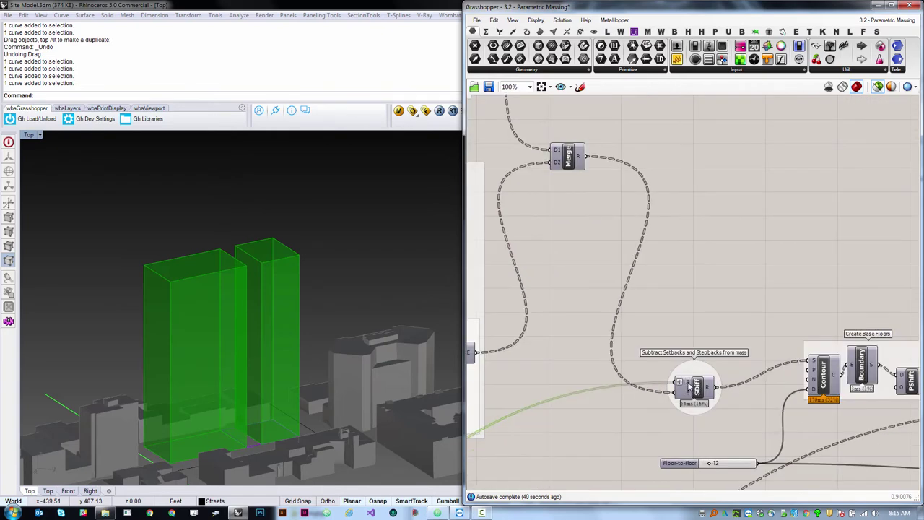
- Preview the SDiff component's subtracted masses and inspect them in the site model from a higher viewpoint
{"action": "mouse_move", "coordinate": [687, 386]}
{"action": "left_click", "coordinate": [698, 390]}
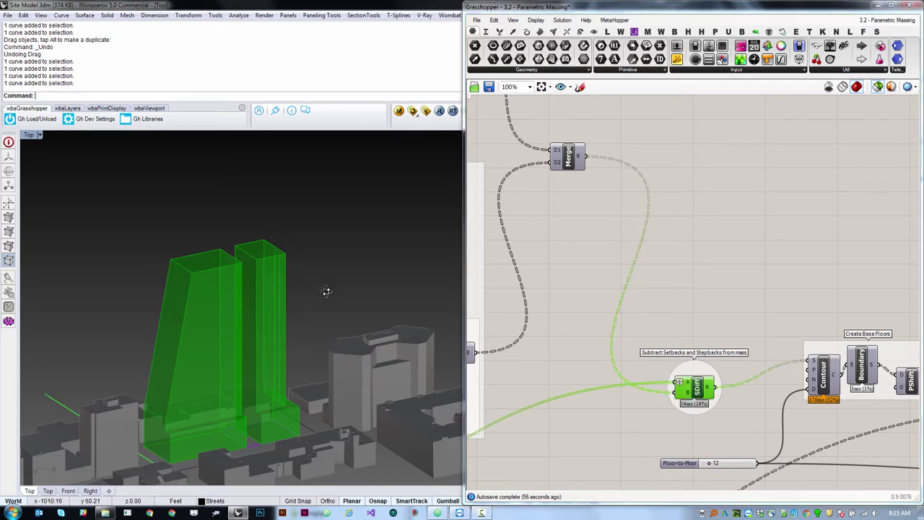
{"action": "right_click_drag", "start_coordinate": [324, 291], "coordinate": [275, 273]}
{"action": "scroll", "coordinate": [274, 273], "scroll_direction": "up", "scroll_amount": 5}
{"action": "scroll", "coordinate": [245, 346], "scroll_direction": "down", "scroll_amount": 4}
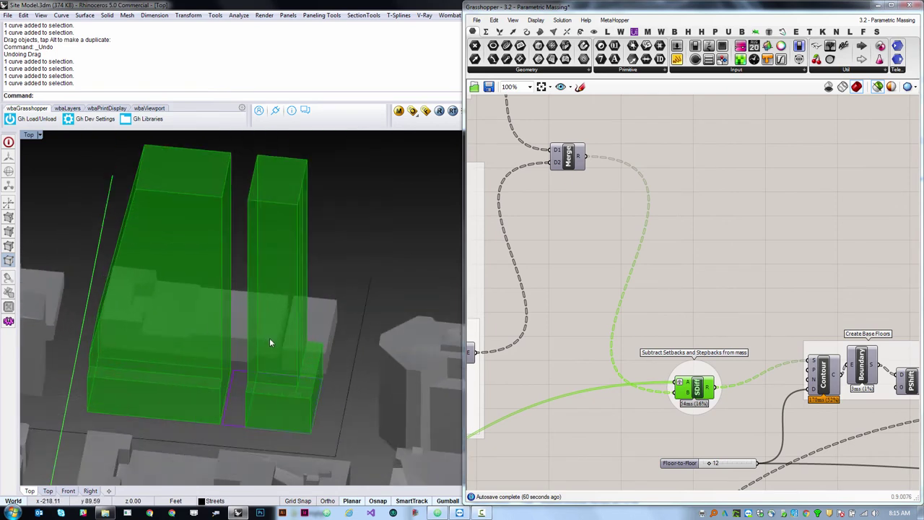
- Set the upper U min slider of the Lot Coverage group to 0.139 while the SDiff masses are previewed
{"action": "left_click", "coordinate": [670, 6]}
{"action": "scroll", "coordinate": [751, 216], "scroll_direction": "down", "scroll_amount": 6}
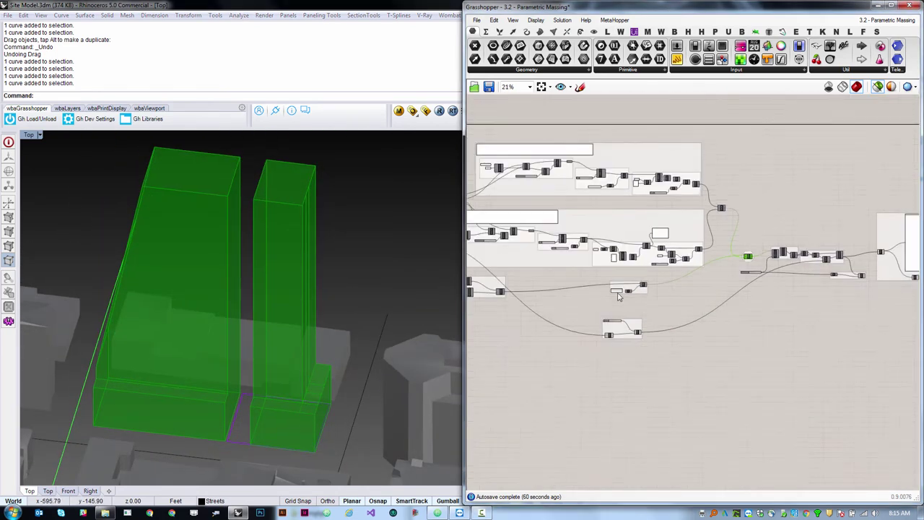
{"action": "scroll", "coordinate": [729, 342], "scroll_direction": "down", "scroll_amount": 2}
{"action": "scroll", "coordinate": [538, 316], "scroll_direction": "up", "scroll_amount": 3}
{"action": "scroll", "coordinate": [595, 316], "scroll_direction": "up", "scroll_amount": 5}
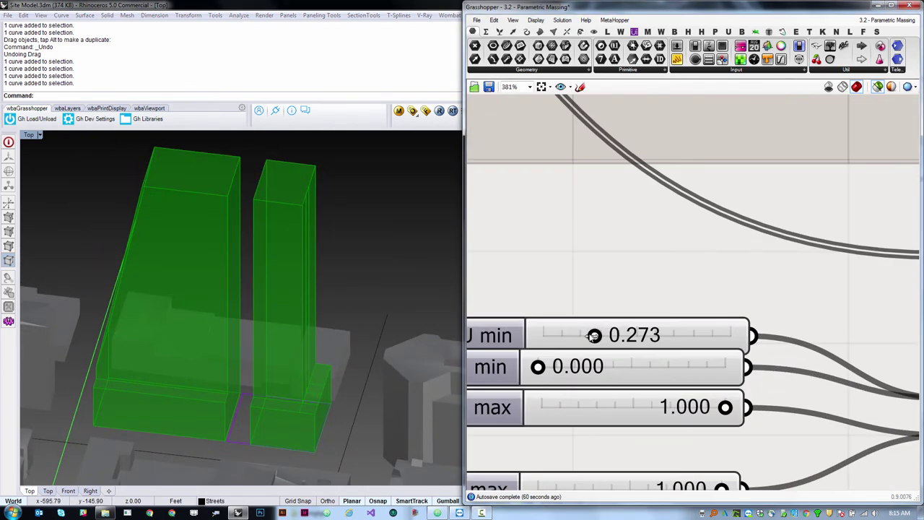
{"action": "mouse_move", "coordinate": [579, 339]}
{"action": "left_mouse_down"}
{"action": "mouse_move", "coordinate": [573, 337]}
{"action": "mouse_move", "coordinate": [589, 335]}
{"action": "mouse_move", "coordinate": [547, 337]}
{"action": "mouse_move", "coordinate": [593, 336]}
{"action": "mouse_move", "coordinate": [568, 336]}
{"action": "left_mouse_up"}
{"action": "scroll", "coordinate": [574, 349], "scroll_direction": "down", "scroll_amount": 8}
{"action": "scroll", "coordinate": [664, 373], "scroll_direction": "up", "scroll_amount": 3}
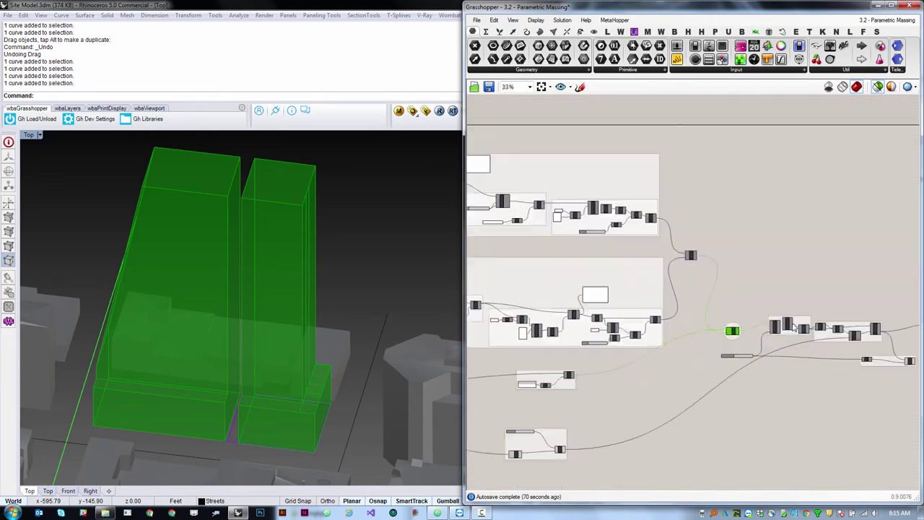
- Preview the Area component in the Get Lot Area group and trace its input back to the site boundaries DPipeline
{"action": "scroll", "coordinate": [815, 256], "scroll_direction": "down", "scroll_amount": 3}
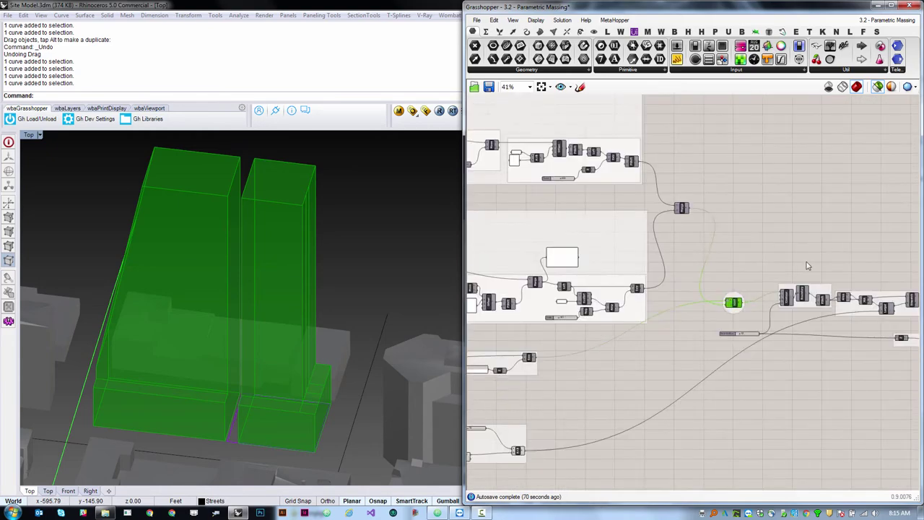
{"action": "scroll", "coordinate": [744, 306], "scroll_direction": "up", "scroll_amount": 1}
{"action": "scroll", "coordinate": [743, 305], "scroll_direction": "down", "scroll_amount": 3}
{"action": "scroll", "coordinate": [643, 363], "scroll_direction": "up", "scroll_amount": 5}
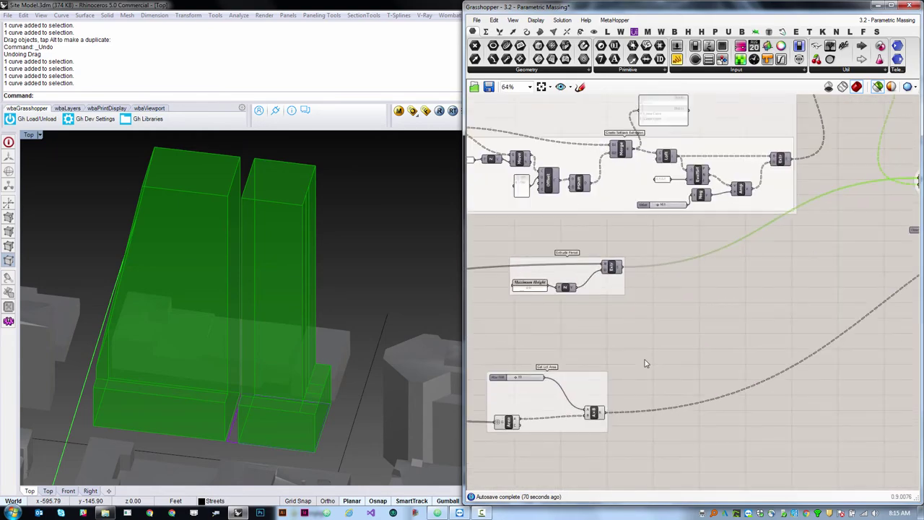
{"action": "scroll", "coordinate": [646, 363], "scroll_direction": "down", "scroll_amount": 2}
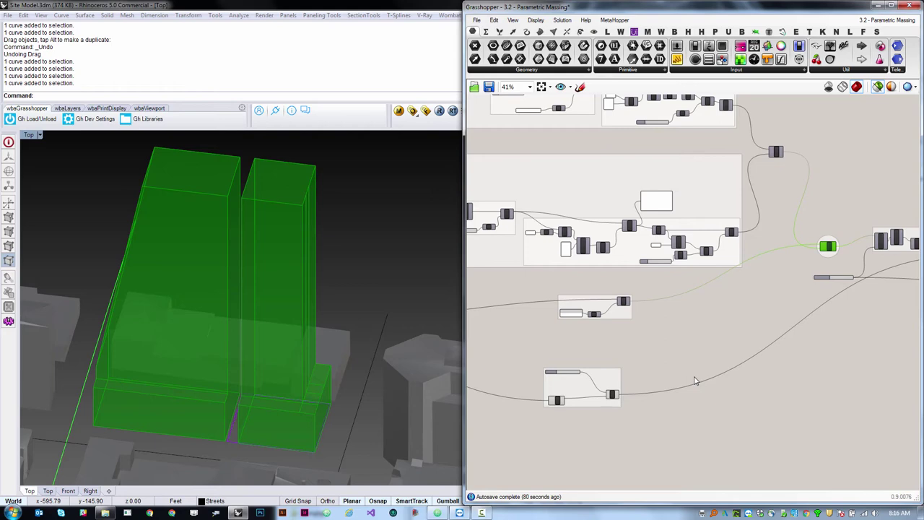
{"action": "left_click", "coordinate": [696, 381]}
{"action": "scroll", "coordinate": [591, 413], "scroll_direction": "up", "scroll_amount": 5}
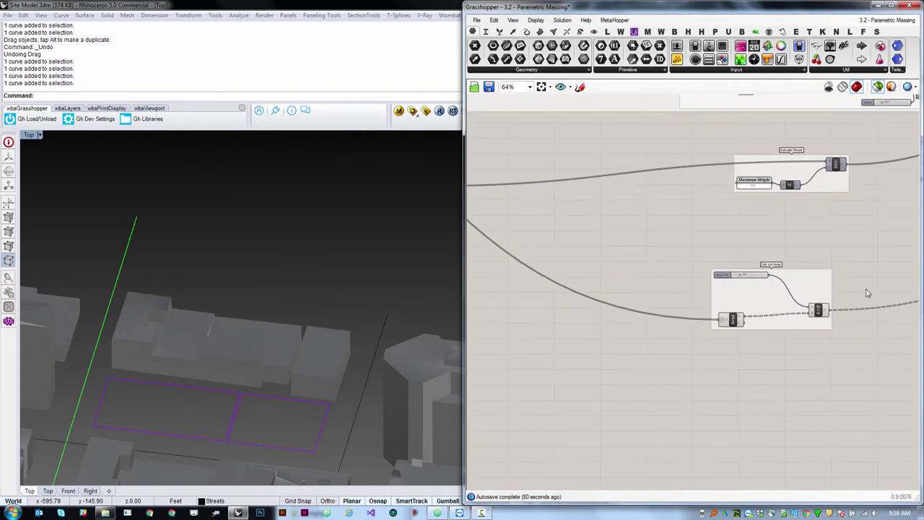
{"action": "scroll", "coordinate": [659, 330], "scroll_direction": "up", "scroll_amount": 2}
{"action": "left_click", "coordinate": [654, 334]}
{"action": "scroll", "coordinate": [682, 295], "scroll_direction": "down", "scroll_amount": 6}
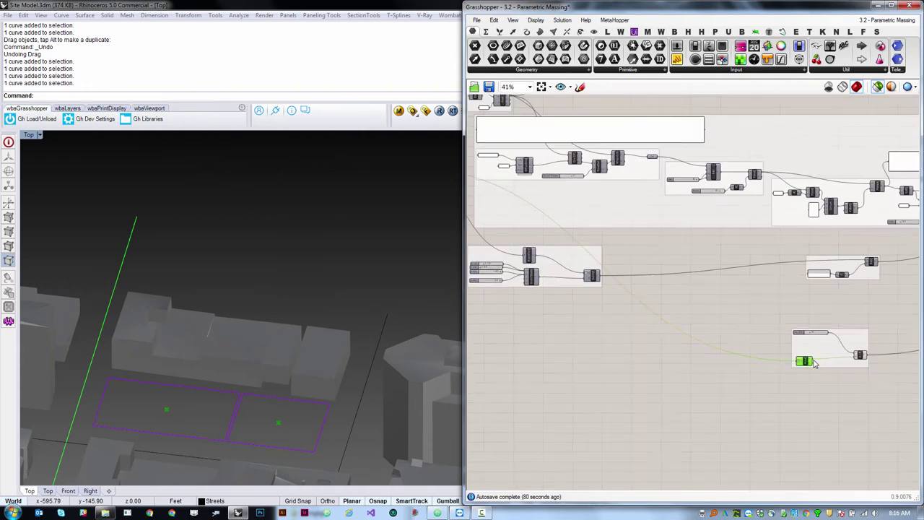
{"action": "scroll", "coordinate": [682, 294], "scroll_direction": "up", "scroll_amount": 5}
{"action": "left_click", "coordinate": [529, 233]}
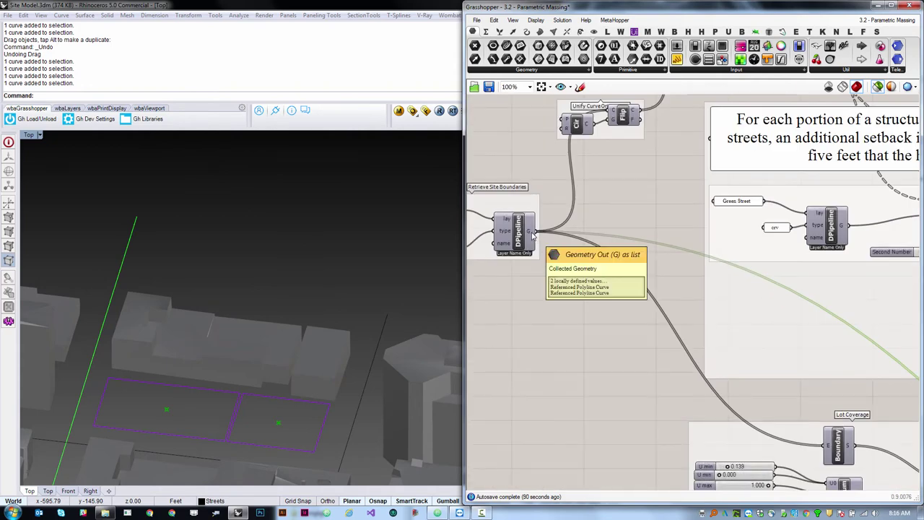
- Follow the site boundary curves into the Get Lot Area group and examine its Max FAR slider and A×B multiplication
{"action": "scroll", "coordinate": [529, 234], "scroll_direction": "down", "scroll_amount": 6}
{"action": "scroll", "coordinate": [691, 334], "scroll_direction": "up", "scroll_amount": 7}
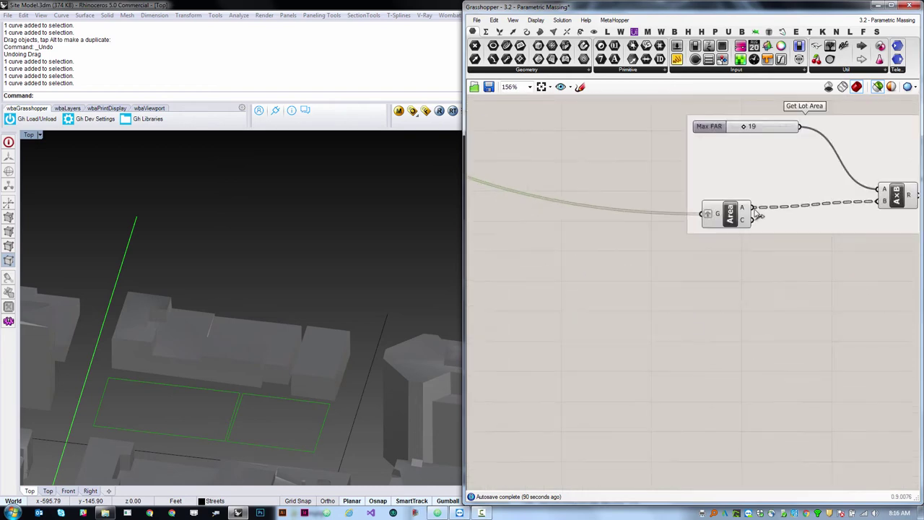
{"action": "scroll", "coordinate": [752, 211], "scroll_direction": "up", "scroll_amount": 4}
{"action": "scroll", "coordinate": [730, 203], "scroll_direction": "down", "scroll_amount": 8}
{"action": "scroll", "coordinate": [638, 229], "scroll_direction": "up", "scroll_amount": 6}
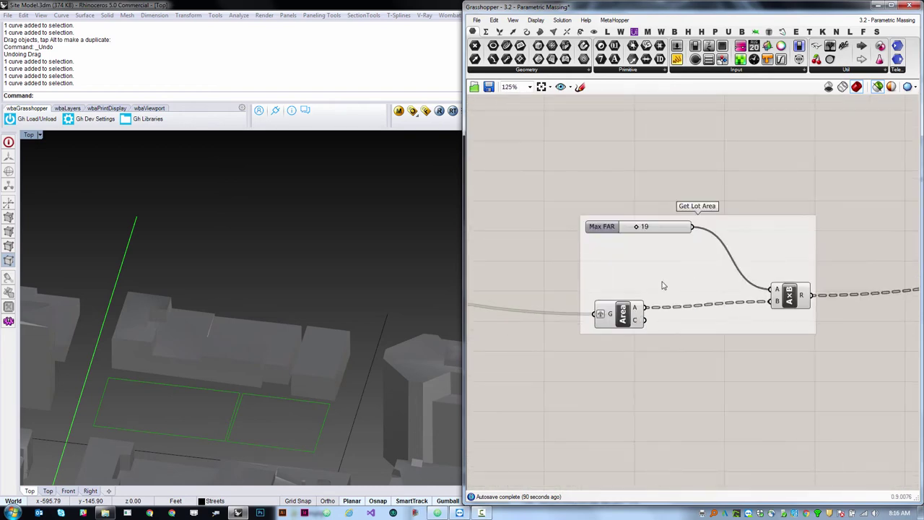
{"action": "scroll", "coordinate": [638, 230], "scroll_direction": "up", "scroll_amount": 2}
{"action": "left_click", "coordinate": [603, 243]}
{"action": "scroll", "coordinate": [604, 243], "scroll_direction": "down", "scroll_amount": 6}
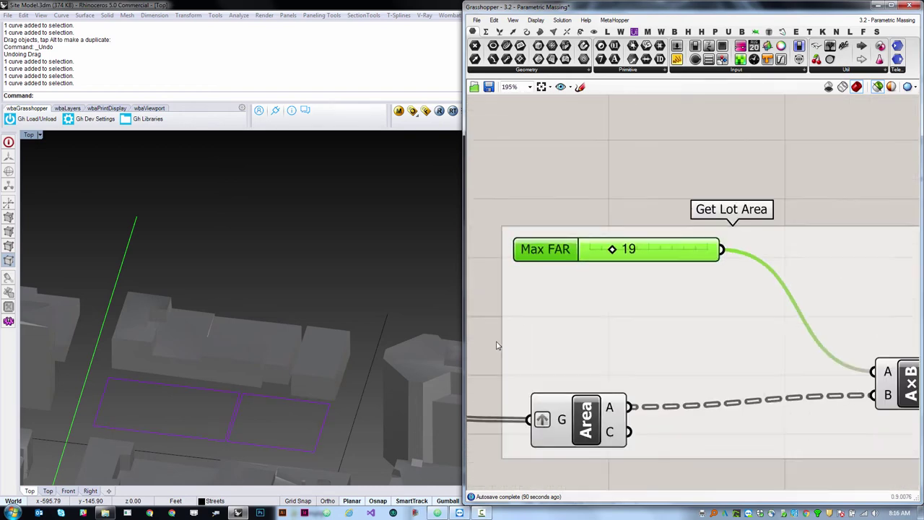
{"action": "scroll", "coordinate": [684, 367], "scroll_direction": "up", "scroll_amount": 2}
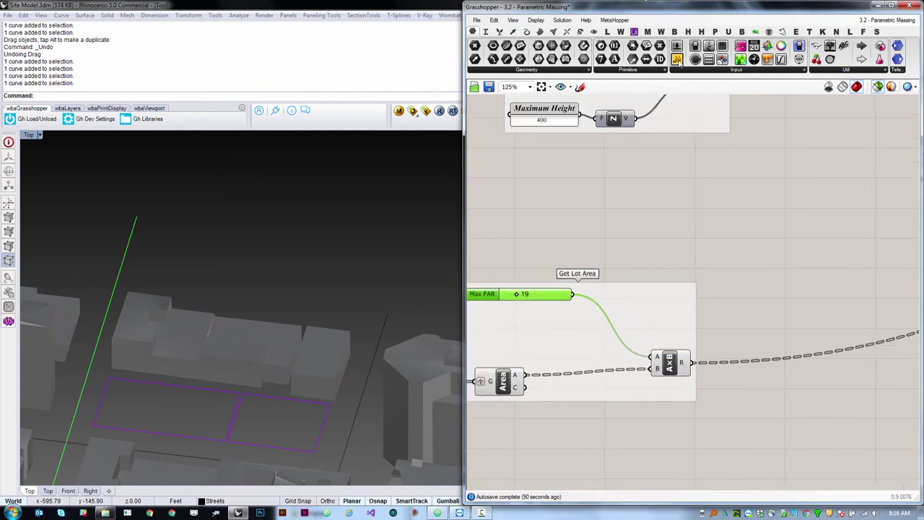
- Connect a temporary panel to the A×B output to read the maximum floor area per lot, and delete the panel
{"action": "left_click", "coordinate": [683, 361]}
{"action": "left_click_drag", "start_coordinate": [688, 70], "coordinate": [783, 311]}
{"action": "left_click_drag", "start_coordinate": [693, 363], "coordinate": [733, 312]}
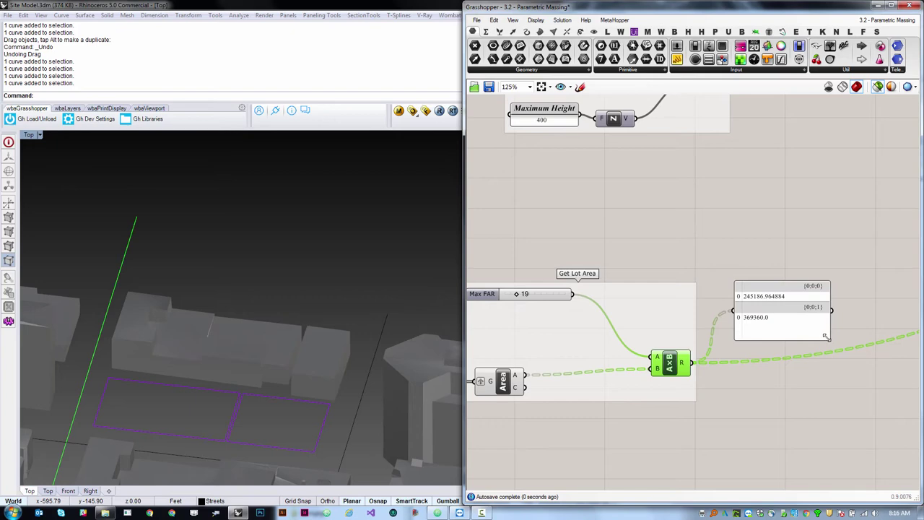
{"action": "left_click_drag", "start_coordinate": [825, 335], "coordinate": [846, 374]}
{"action": "key", "text": "Delete"}
{"action": "left_click", "coordinate": [662, 363]}
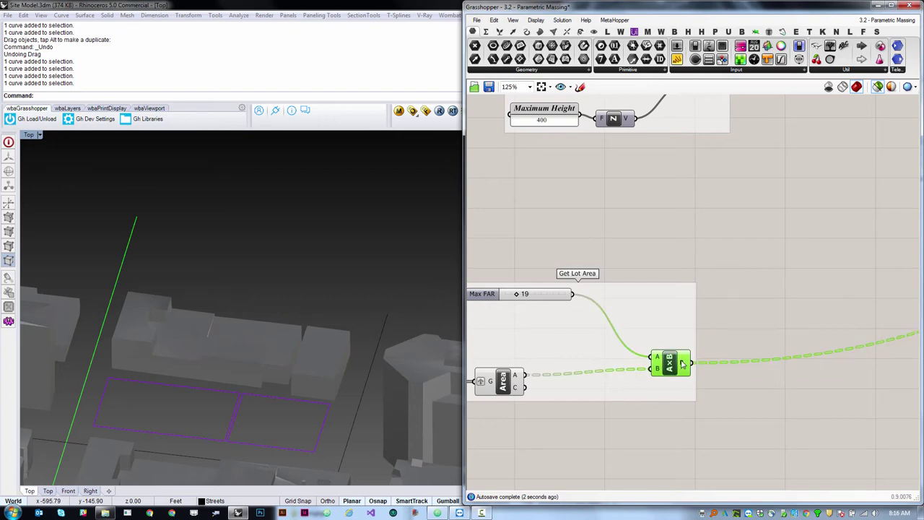
- Follow the A×B output to the floor-creation groups and inspect the previewed SDiff masses around the site
{"action": "scroll", "coordinate": [656, 363], "scroll_direction": "down", "scroll_amount": 8}
{"action": "scroll", "coordinate": [872, 281], "scroll_direction": "up", "scroll_amount": 7}
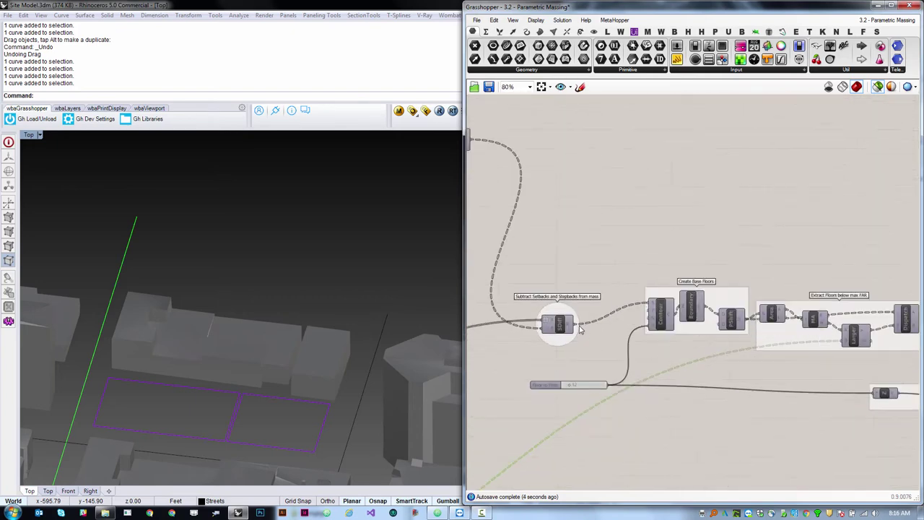
{"action": "left_click_drag", "start_coordinate": [554, 328], "coordinate": [559, 328]}
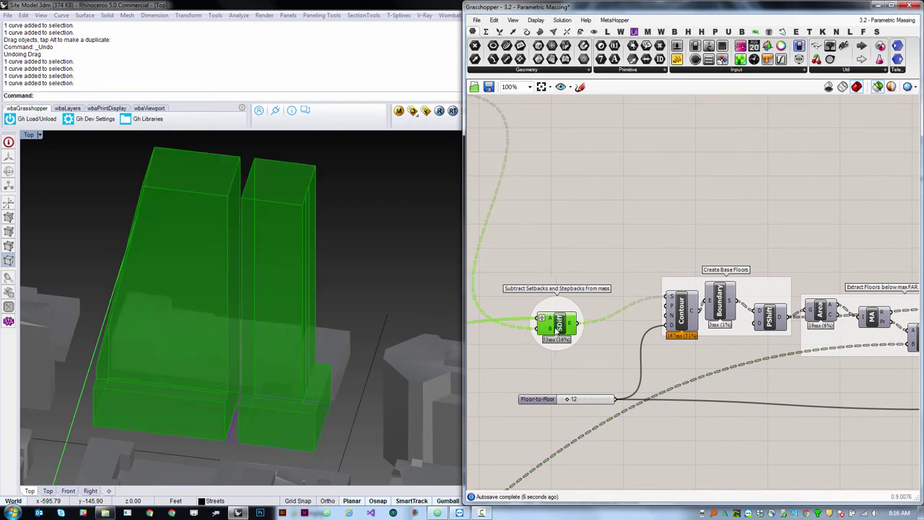
{"action": "right_click_drag", "start_coordinate": [404, 390], "coordinate": [377, 314]}
{"action": "scroll", "coordinate": [364, 329], "scroll_direction": "down", "scroll_amount": 2}
{"action": "scroll", "coordinate": [363, 325], "scroll_direction": "up", "scroll_amount": 2}
{"action": "right_click_drag", "start_coordinate": [364, 440], "coordinate": [300, 395], "text": "shift"}
{"action": "right_click_drag", "start_coordinate": [415, 224], "coordinate": [352, 401], "text": "shift"}
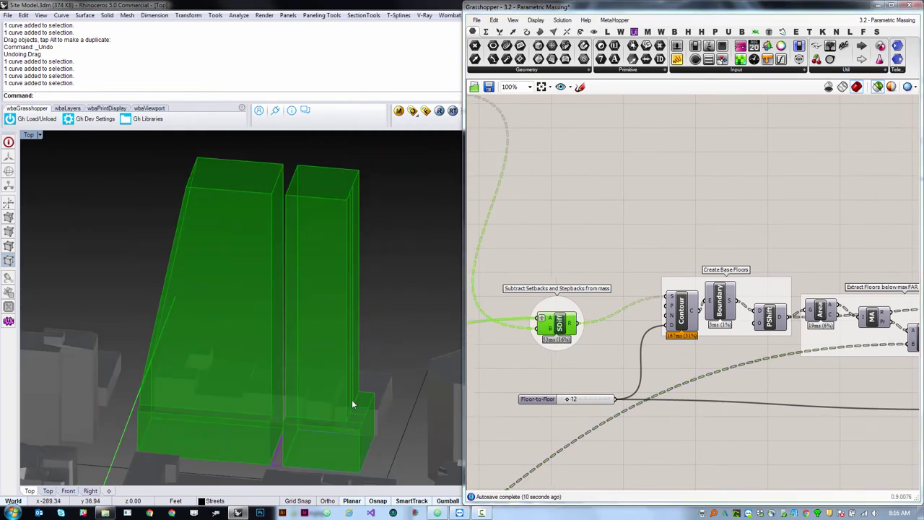
{"action": "scroll", "coordinate": [359, 462], "scroll_direction": "up", "scroll_amount": 2}
{"action": "scroll", "coordinate": [361, 456], "scroll_direction": "down", "scroll_amount": 2}
{"action": "right_click_drag", "start_coordinate": [336, 307], "coordinate": [335, 275]}
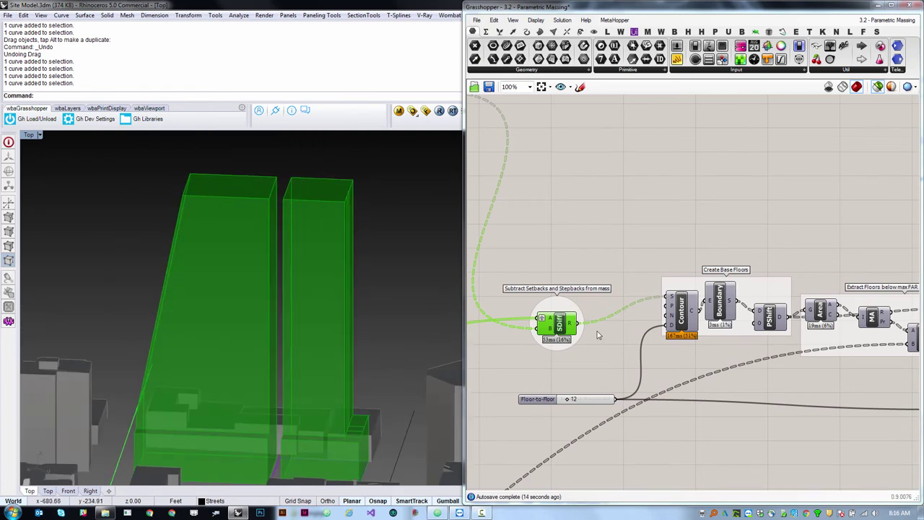
- Select the Floor-to-Floor slider, then preview the Contour component's floor outlines cut through the SDiff masses
{"action": "left_click", "coordinate": [598, 401]}
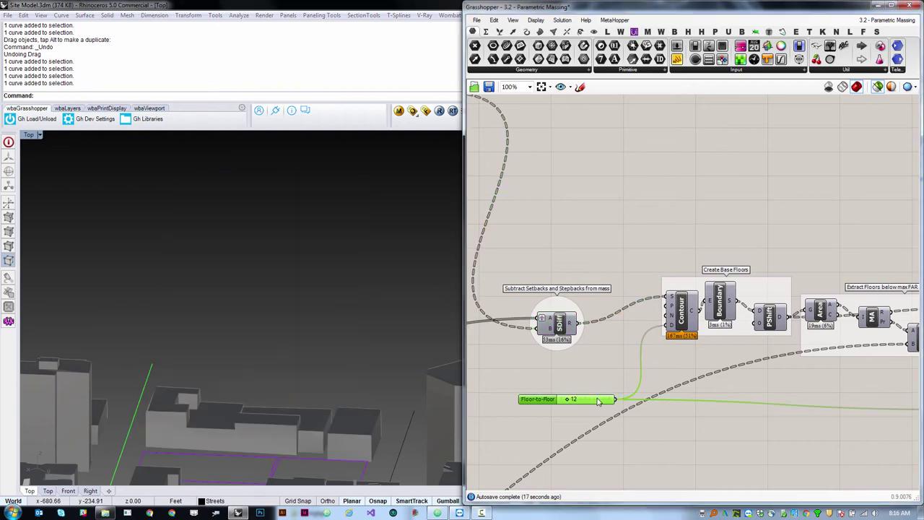
{"action": "left_click", "coordinate": [681, 308]}
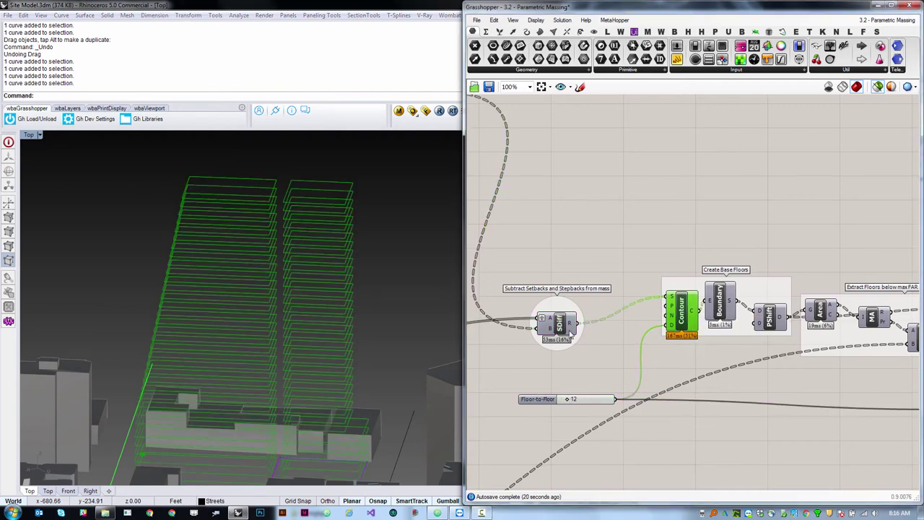
{"action": "right_click_drag", "start_coordinate": [209, 328], "coordinate": [310, 340]}
- Preview the Boundary component's floor surfaces and inspect the stacked floors from several angles over the site
{"action": "left_click", "coordinate": [725, 303]}
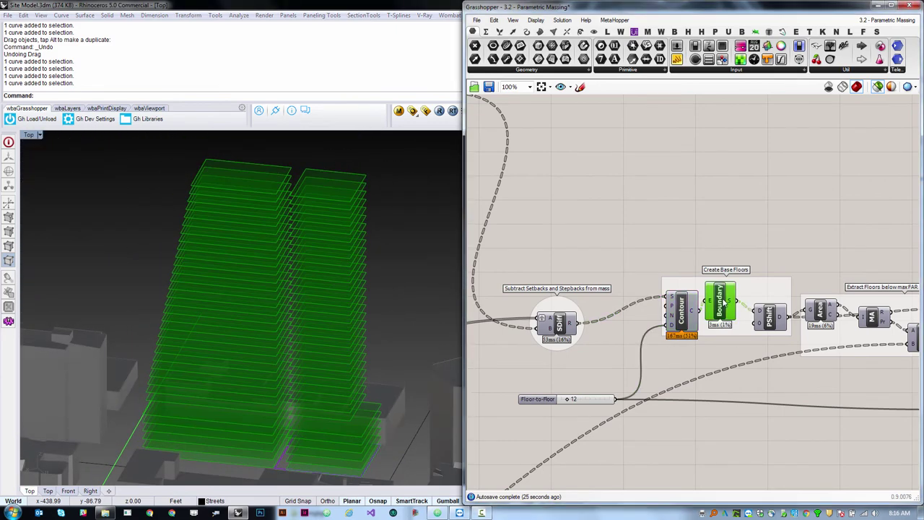
{"action": "mouse_move", "coordinate": [320, 406]}
{"action": "right_mouse_down"}
{"action": "mouse_move", "coordinate": [310, 402]}
{"action": "mouse_move", "coordinate": [315, 419]}
{"action": "right_mouse_up"}
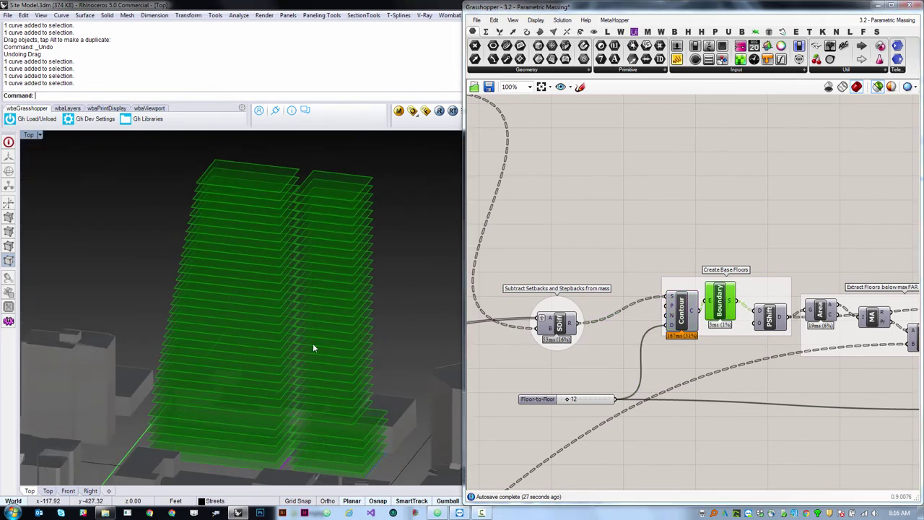
{"action": "scroll", "coordinate": [296, 359], "scroll_direction": "down", "scroll_amount": 4}
{"action": "scroll", "coordinate": [297, 361], "scroll_direction": "up", "scroll_amount": 5}
{"action": "right_click_drag", "start_coordinate": [297, 360], "coordinate": [318, 409]}
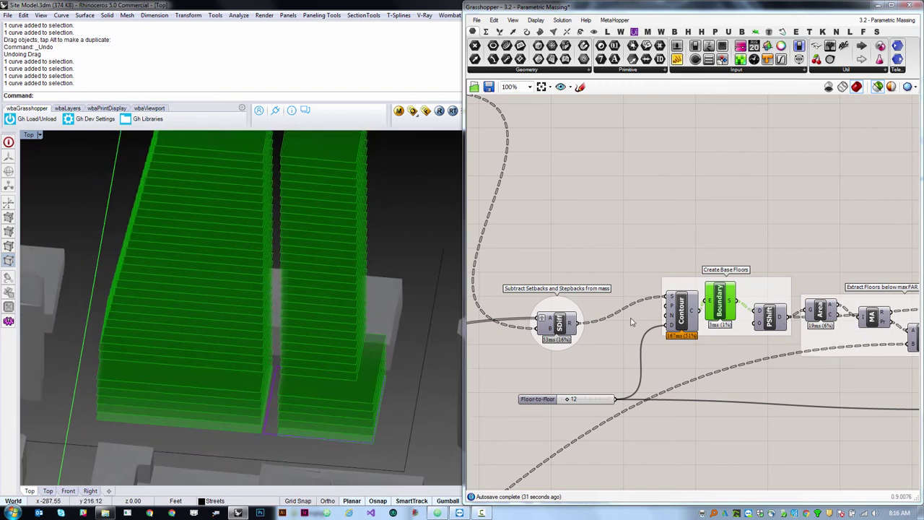
- Inspect the PShift component's data tree output and preview the Area component in the Extract Floors below max FAR group
{"action": "mouse_move", "coordinate": [782, 316]}
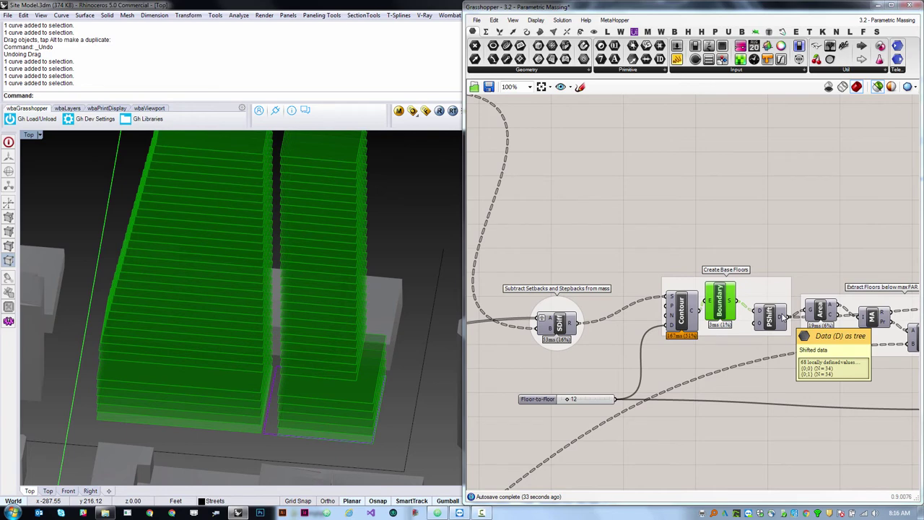
{"action": "left_click", "coordinate": [771, 321]}
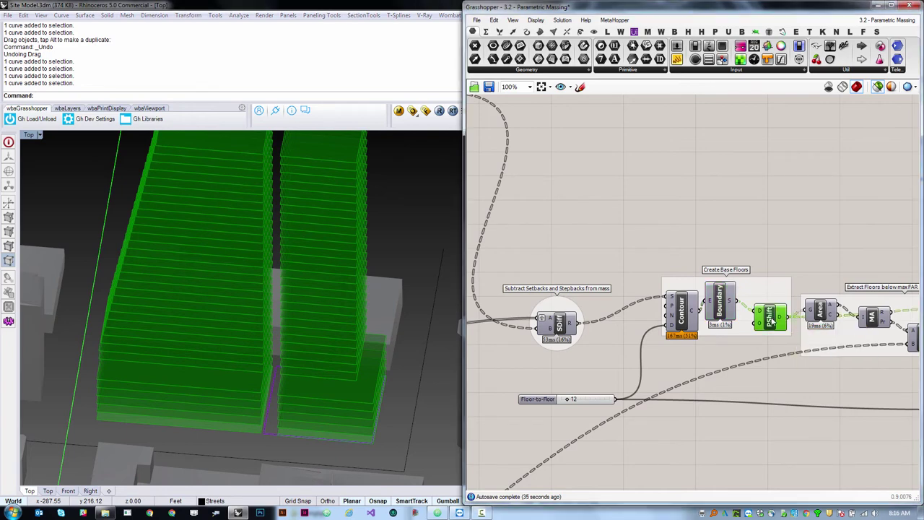
{"action": "scroll", "coordinate": [650, 371], "scroll_direction": "down", "scroll_amount": 4}
{"action": "scroll", "coordinate": [820, 361], "scroll_direction": "up", "scroll_amount": 4}
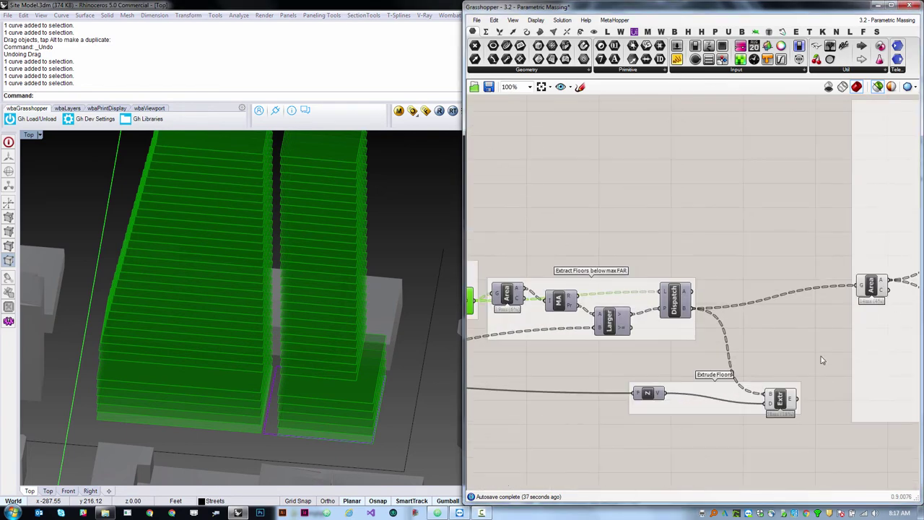
{"action": "scroll", "coordinate": [820, 358], "scroll_direction": "down", "scroll_amount": 2}
{"action": "scroll", "coordinate": [658, 345], "scroll_direction": "up", "scroll_amount": 2}
{"action": "scroll", "coordinate": [657, 345], "scroll_direction": "up", "scroll_amount": 1}
{"action": "left_click", "coordinate": [596, 289]}
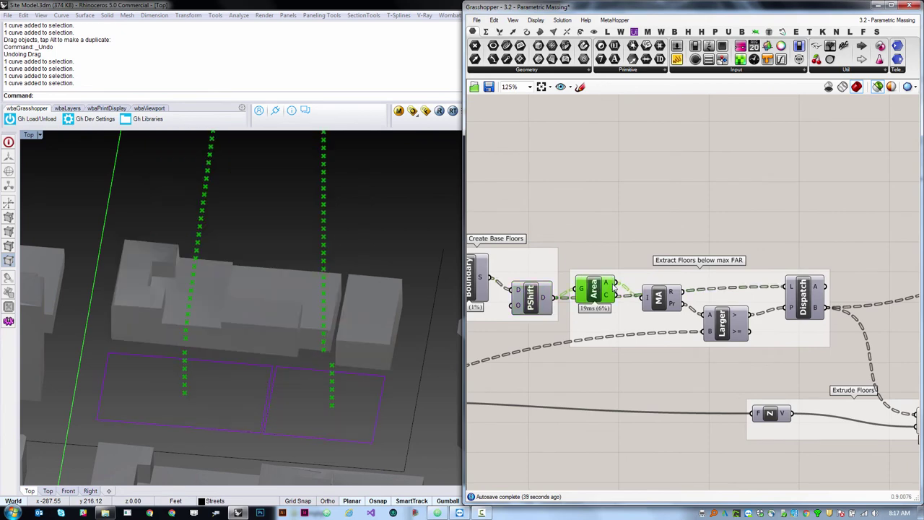
- Add an enlarged panel above the Extract Floors below max FAR group, wired to the Area output, and read the per-floor areas
{"action": "left_click_drag", "start_coordinate": [677, 59], "coordinate": [650, 195]}
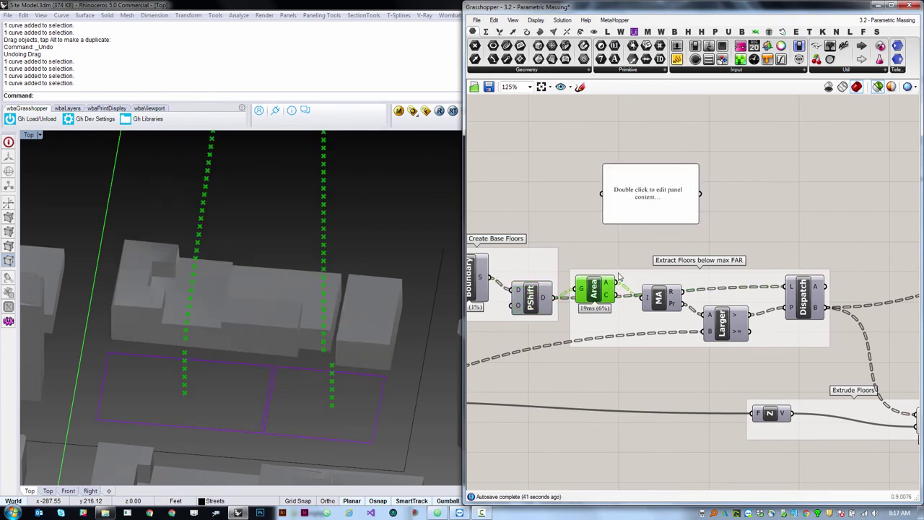
{"action": "left_click_drag", "start_coordinate": [616, 284], "coordinate": [602, 193]}
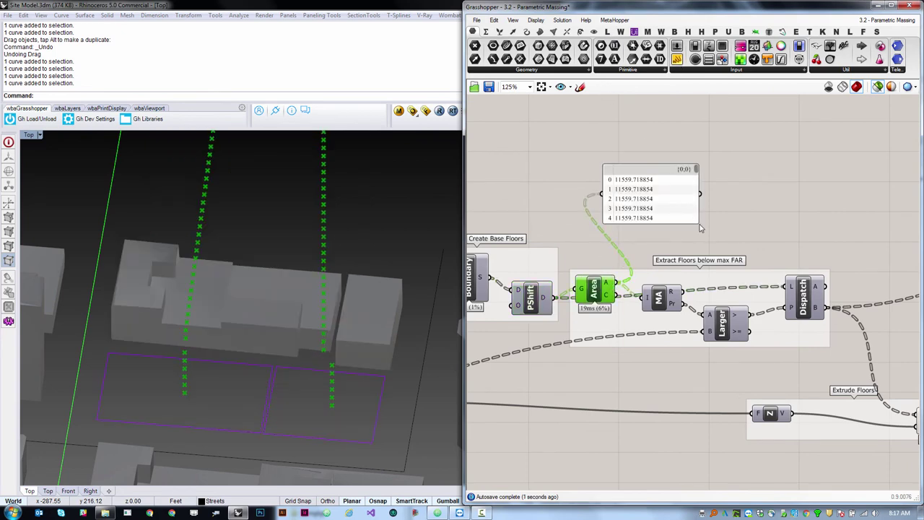
{"action": "left_click_drag", "start_coordinate": [698, 226], "coordinate": [710, 457]}
{"action": "left_click_drag", "start_coordinate": [709, 287], "coordinate": [701, 492]}
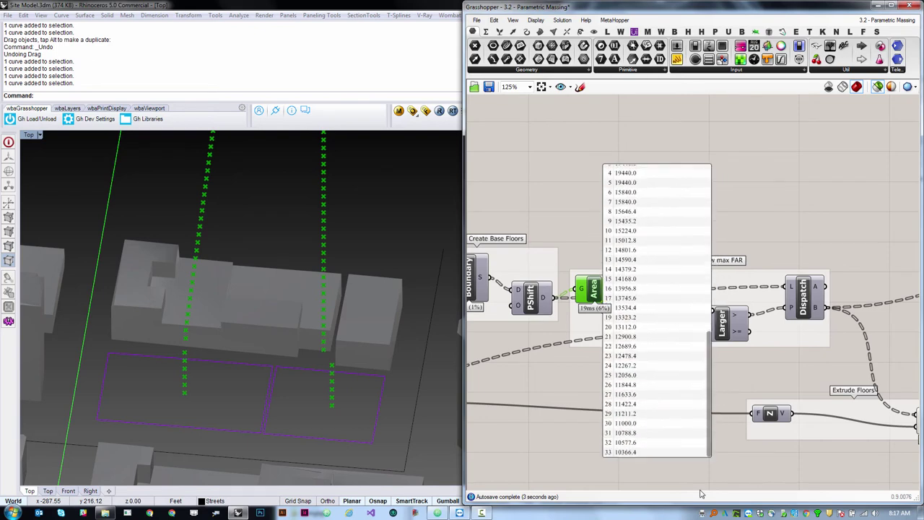
{"action": "left_click_drag", "start_coordinate": [673, 407], "coordinate": [817, 113]}
{"action": "right_click_drag", "start_coordinate": [817, 114], "coordinate": [780, 276]}
{"action": "scroll", "coordinate": [635, 343], "scroll_direction": "down", "scroll_amount": 2}
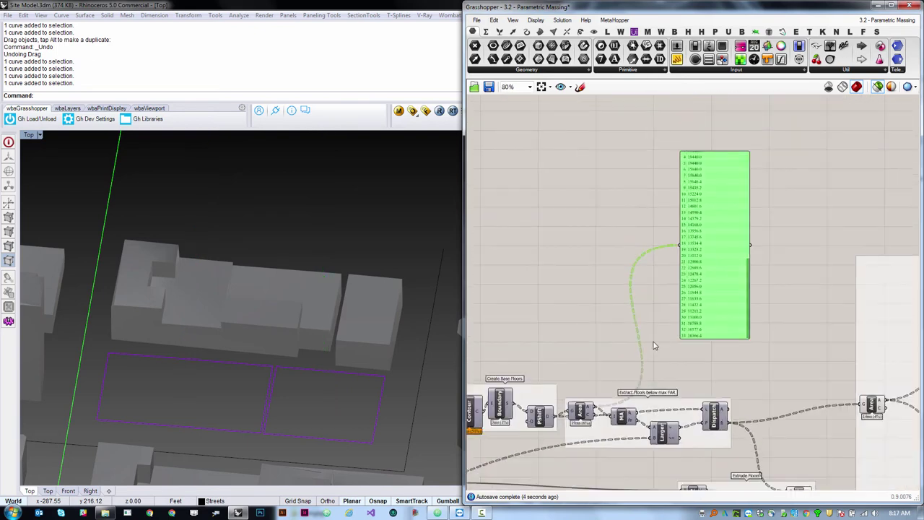
- Switch the panel's source to the Mass Addition result output and shrink the panel above the group
{"action": "scroll", "coordinate": [604, 394], "scroll_direction": "up", "scroll_amount": 2}
{"action": "left_click", "coordinate": [647, 433]}
{"action": "left_click_drag", "start_coordinate": [656, 420], "coordinate": [722, 164]}
{"action": "left_click_drag", "start_coordinate": [763, 318], "coordinate": [738, 408]}
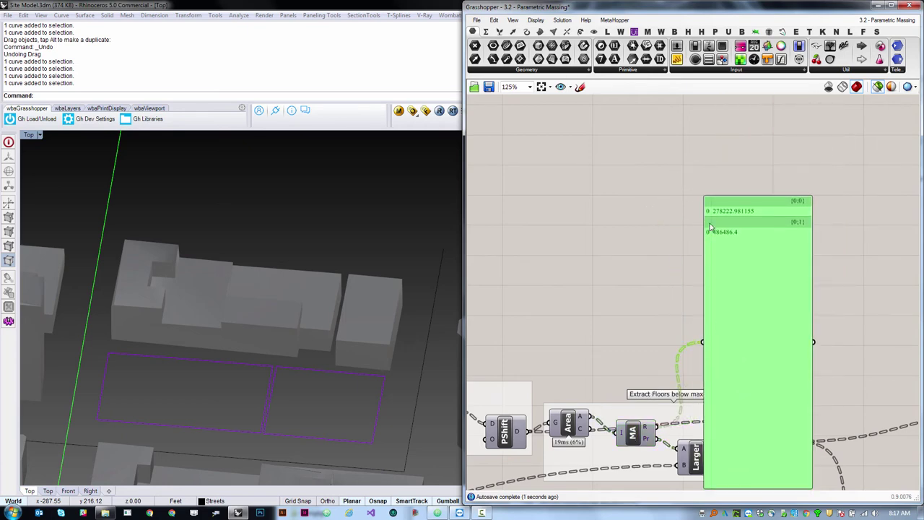
{"action": "right_click_drag", "start_coordinate": [709, 349], "coordinate": [705, 314]}
{"action": "left_click_drag", "start_coordinate": [729, 453], "coordinate": [728, 241]}
{"action": "scroll", "coordinate": [679, 296], "scroll_direction": "down", "scroll_amount": 1}
{"action": "scroll", "coordinate": [632, 309], "scroll_direction": "up", "scroll_amount": 1}
- Wire the Mass Addition component's Partial Results output into the panel and make the panel taller to read the running floor areas
{"action": "left_click_drag", "start_coordinate": [615, 396], "coordinate": [598, 384]}
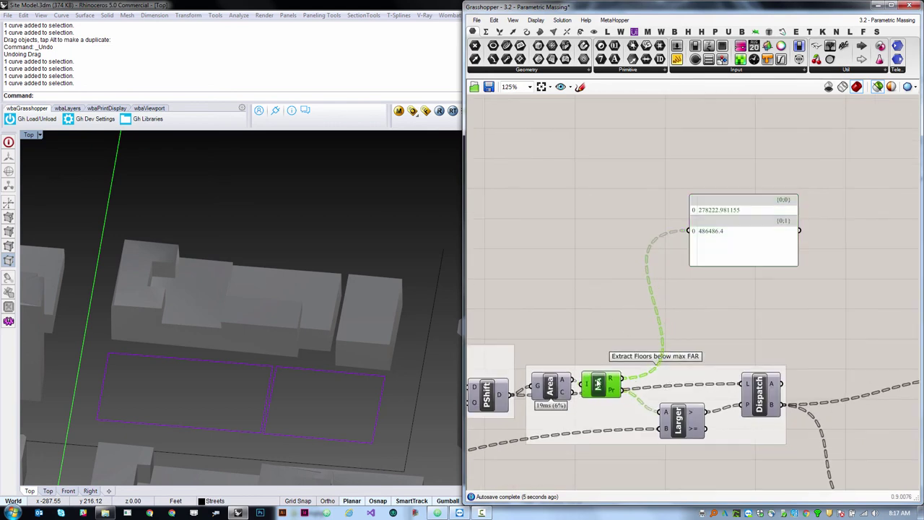
{"action": "mouse_move", "coordinate": [617, 394]}
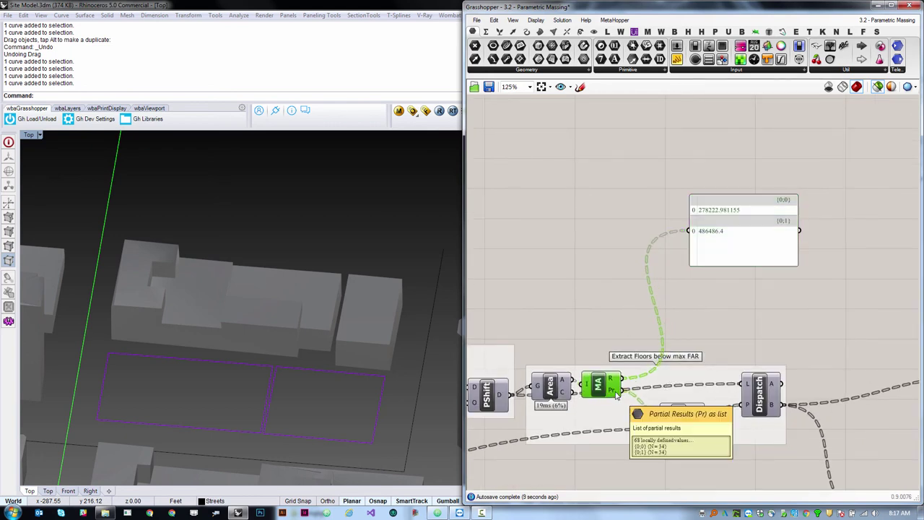
{"action": "left_click_drag", "start_coordinate": [616, 393], "coordinate": [685, 239]}
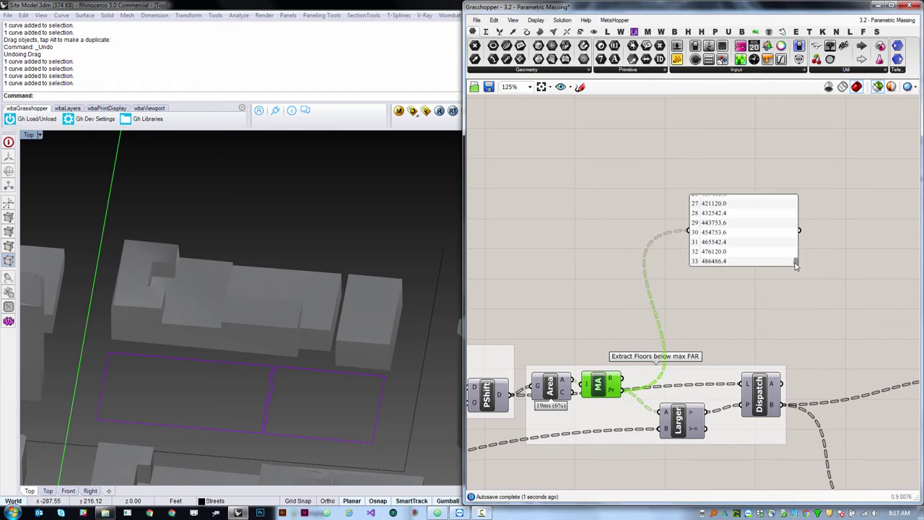
{"action": "left_click_drag", "start_coordinate": [776, 272], "coordinate": [791, 182]}
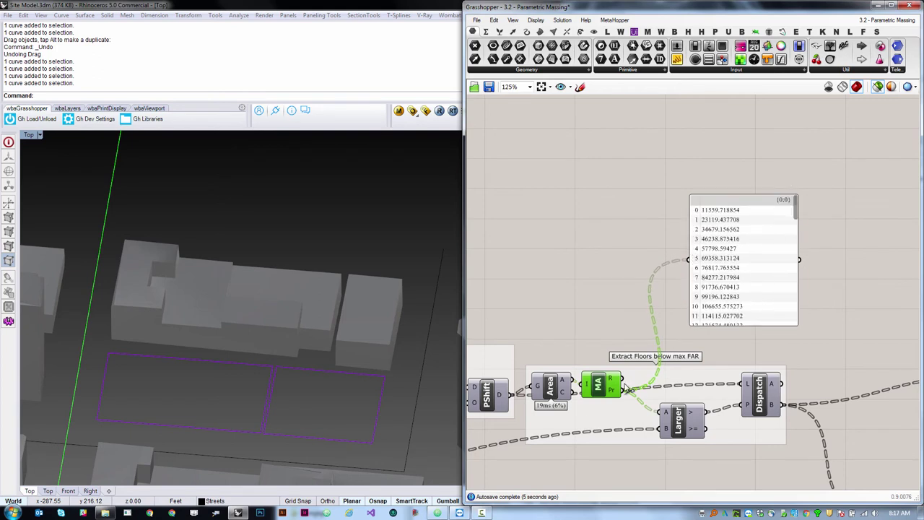
{"action": "left_click_drag", "start_coordinate": [626, 389], "coordinate": [691, 259]}
{"action": "left_click_drag", "start_coordinate": [621, 390], "coordinate": [688, 261]}
- Examine the two lots on the site and the connections leading into the Extract Floors below max FAR group
{"action": "right_click_drag", "start_coordinate": [309, 385], "coordinate": [354, 354]}
{"action": "right_click_drag", "start_coordinate": [285, 422], "coordinate": [349, 431]}
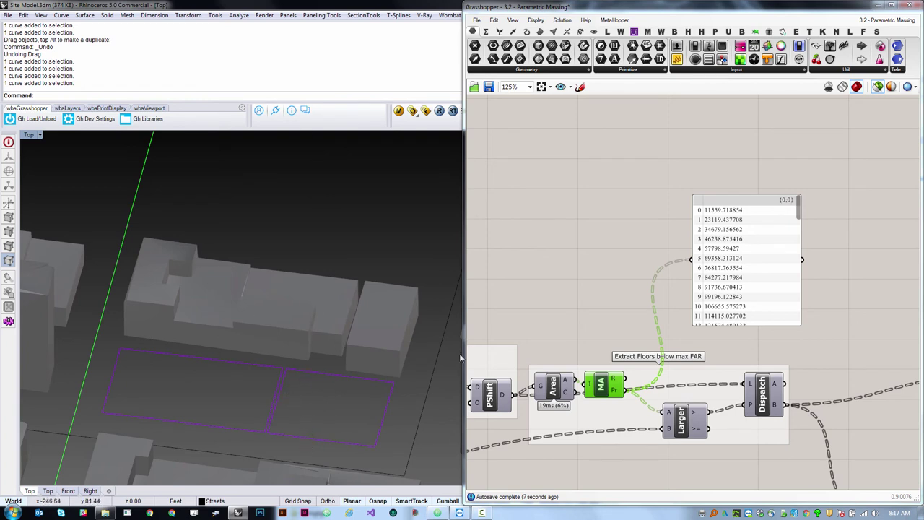
{"action": "right_click_drag", "start_coordinate": [329, 404], "coordinate": [318, 423]}
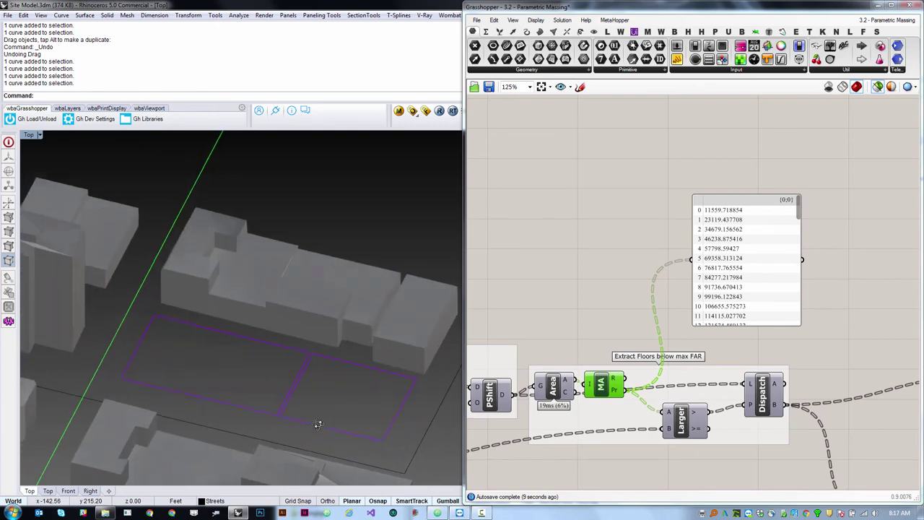
{"action": "scroll", "coordinate": [685, 377], "scroll_direction": "down", "scroll_amount": 9}
{"action": "right_click_drag", "start_coordinate": [641, 314], "coordinate": [610, 344]}
{"action": "scroll", "coordinate": [552, 402], "scroll_direction": "up", "scroll_amount": 7}
{"action": "left_click", "coordinate": [727, 403]}
{"action": "scroll", "coordinate": [686, 393], "scroll_direction": "down", "scroll_amount": 3}
{"action": "scroll", "coordinate": [610, 344], "scroll_direction": "down", "scroll_amount": 3}
{"action": "scroll", "coordinate": [781, 317], "scroll_direction": "up", "scroll_amount": 7}
{"action": "scroll", "coordinate": [734, 348], "scroll_direction": "up", "scroll_amount": 1}
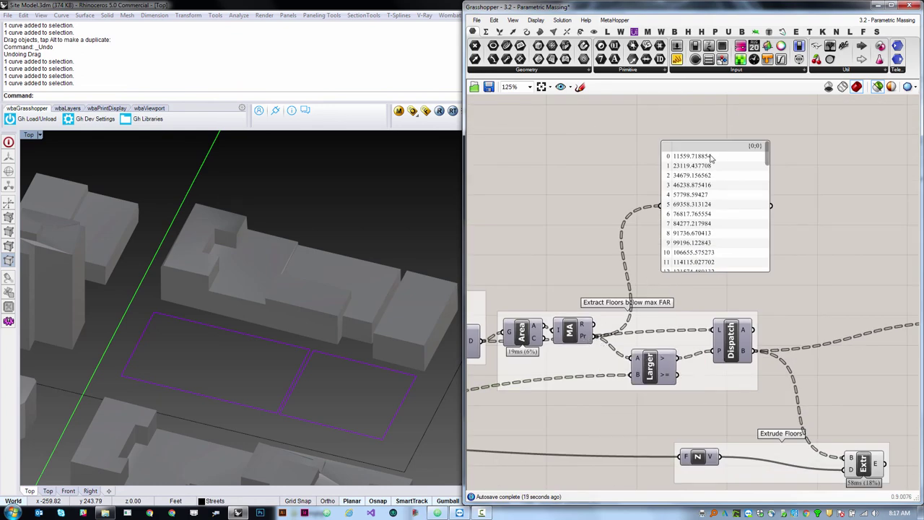
- Compare the panel's running areas with the Larger component's second-number input and inspect Dispatch's List B output
{"action": "left_click_drag", "start_coordinate": [690, 273], "coordinate": [687, 279]}
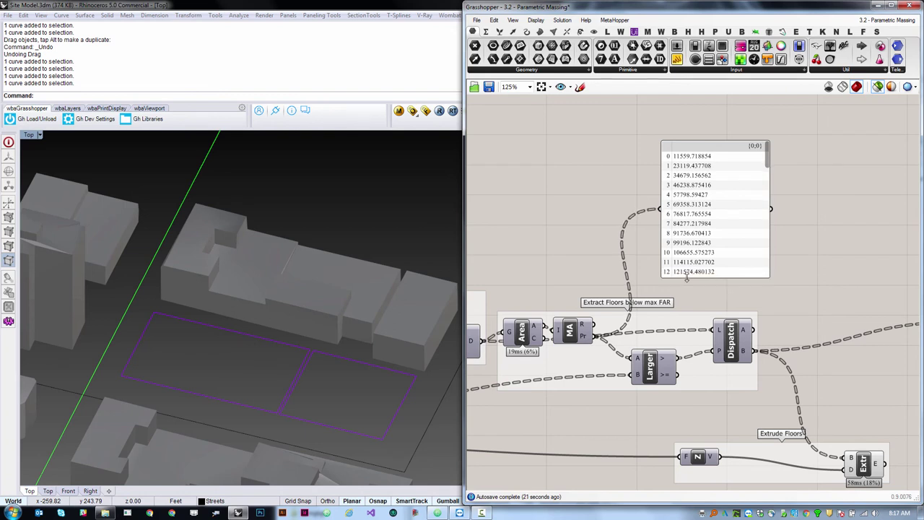
{"action": "mouse_move", "coordinate": [637, 380]}
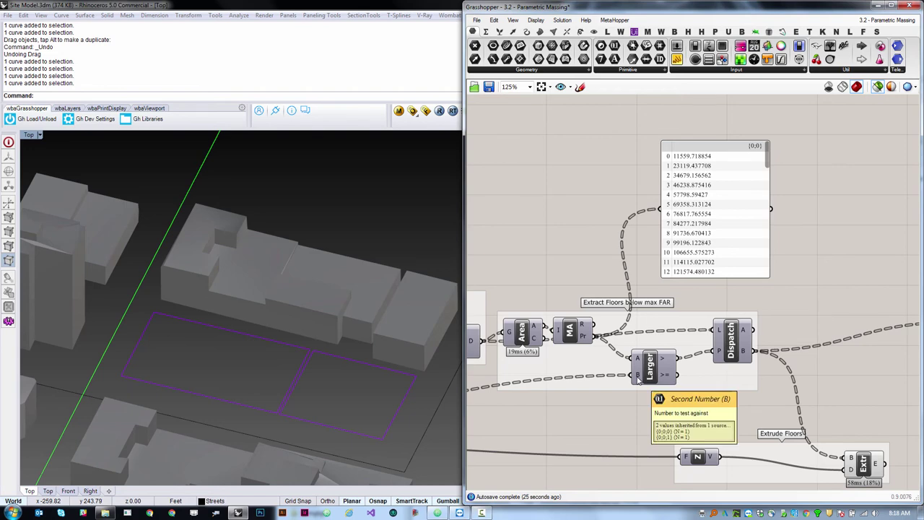
{"action": "right_click_drag", "start_coordinate": [740, 351], "coordinate": [642, 351]}
{"action": "scroll", "coordinate": [643, 352], "scroll_direction": "up", "scroll_amount": 1}
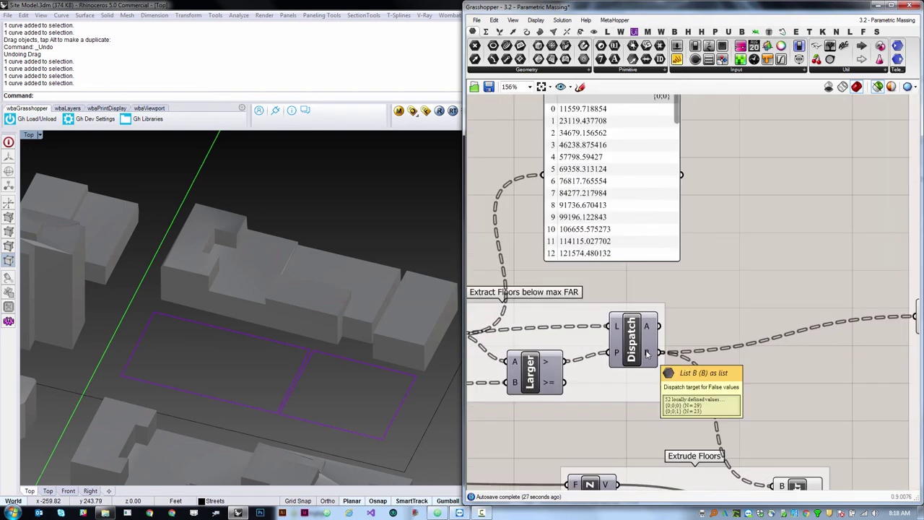
{"action": "scroll", "coordinate": [630, 340], "scroll_direction": "down", "scroll_amount": 3}
{"action": "scroll", "coordinate": [567, 367], "scroll_direction": "up", "scroll_amount": 3}
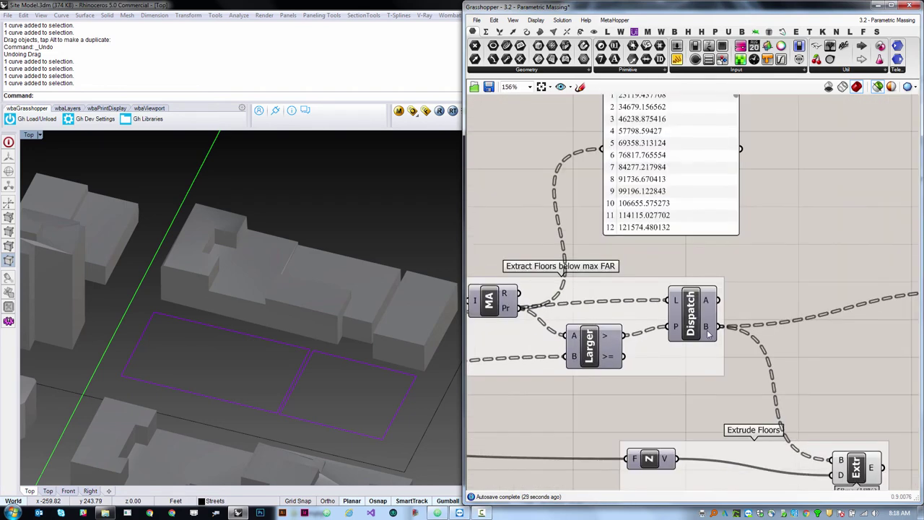
{"action": "mouse_move", "coordinate": [706, 329]}
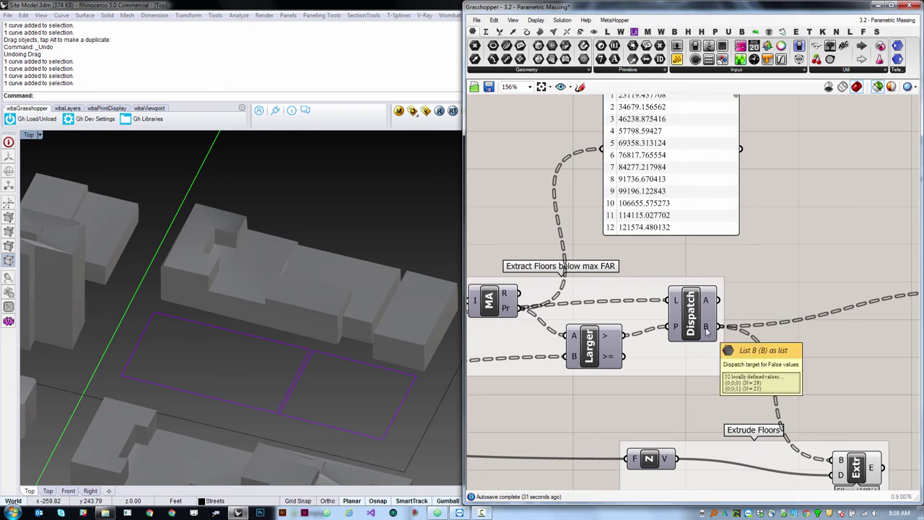
{"action": "scroll", "coordinate": [667, 354], "scroll_direction": "down", "scroll_amount": 2}
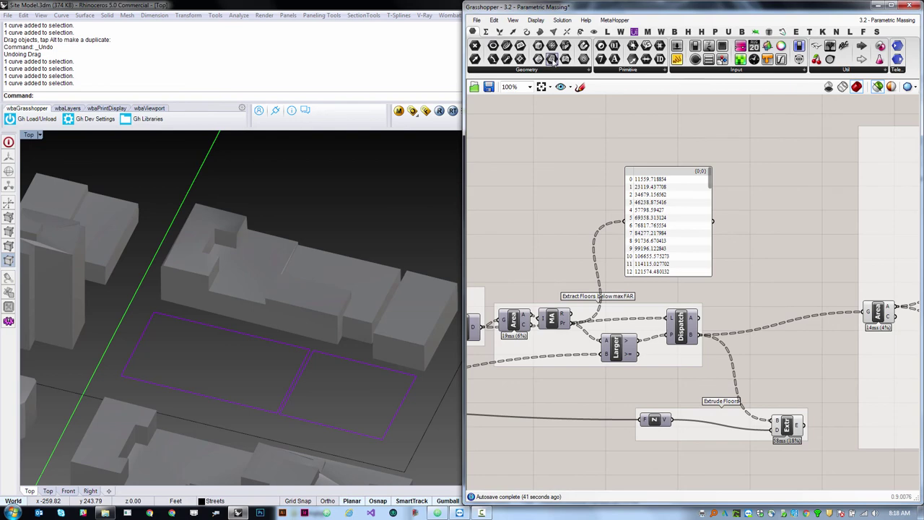
- Preview Dispatch's List A floors through a temporary surface parameter, inspect them above the site, and delete the parameter
{"action": "left_click_drag", "start_coordinate": [550, 59], "coordinate": [748, 305]}
{"action": "scroll", "coordinate": [374, 242], "scroll_direction": "down", "scroll_amount": 8}
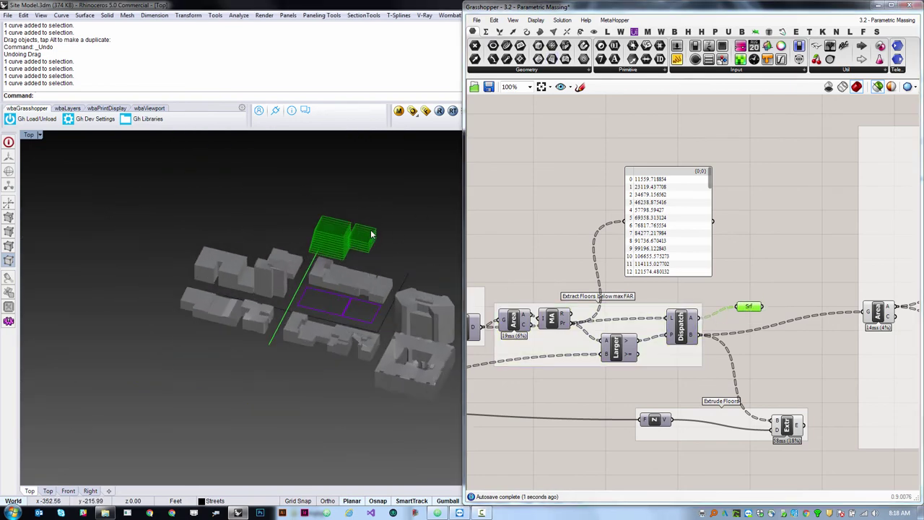
{"action": "scroll", "coordinate": [371, 233], "scroll_direction": "up", "scroll_amount": 6}
{"action": "right_click_drag", "start_coordinate": [371, 233], "coordinate": [394, 236]}
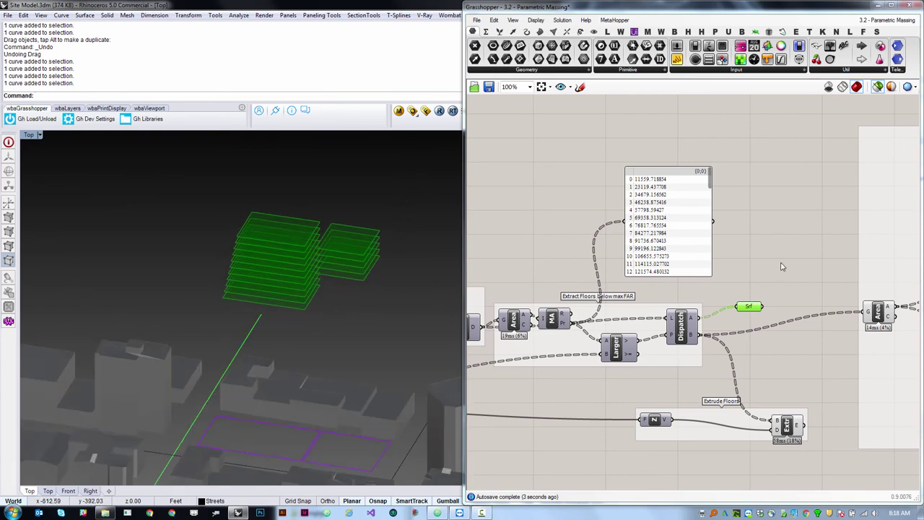
{"action": "key", "text": "Delete"}
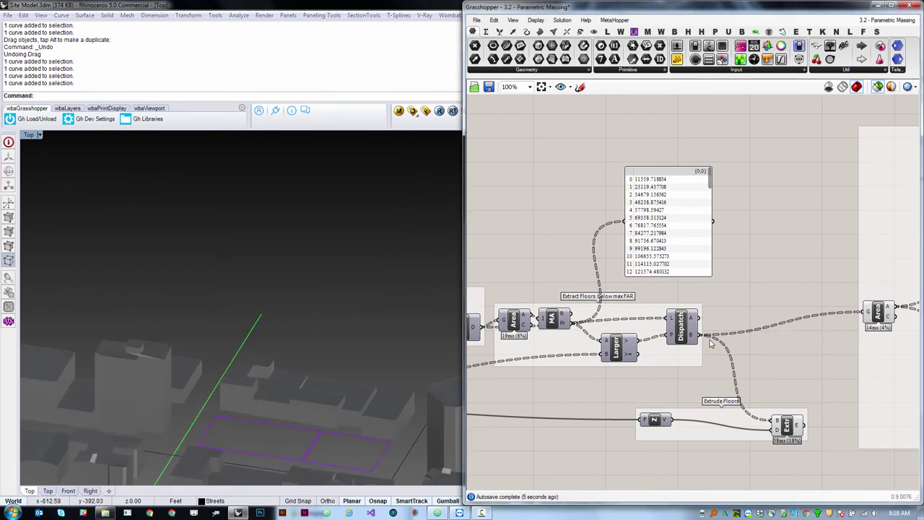
- Preview the Extrude component in the Extrude Floors group and inspect the extruded floor masses on the site
{"action": "scroll", "coordinate": [668, 338], "scroll_direction": "down", "scroll_amount": 1}
{"action": "right_click_drag", "start_coordinate": [855, 317], "coordinate": [783, 322]}
{"action": "scroll", "coordinate": [782, 323], "scroll_direction": "up", "scroll_amount": 1}
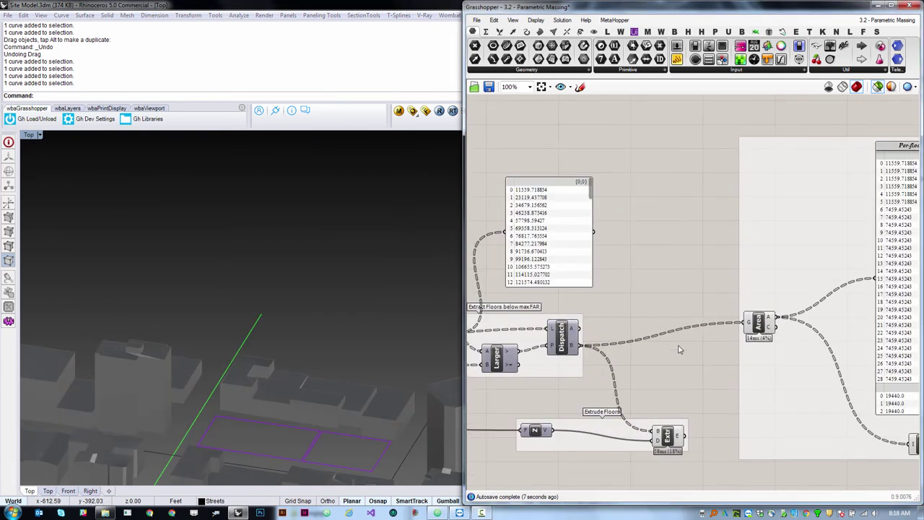
{"action": "left_click", "coordinate": [665, 437]}
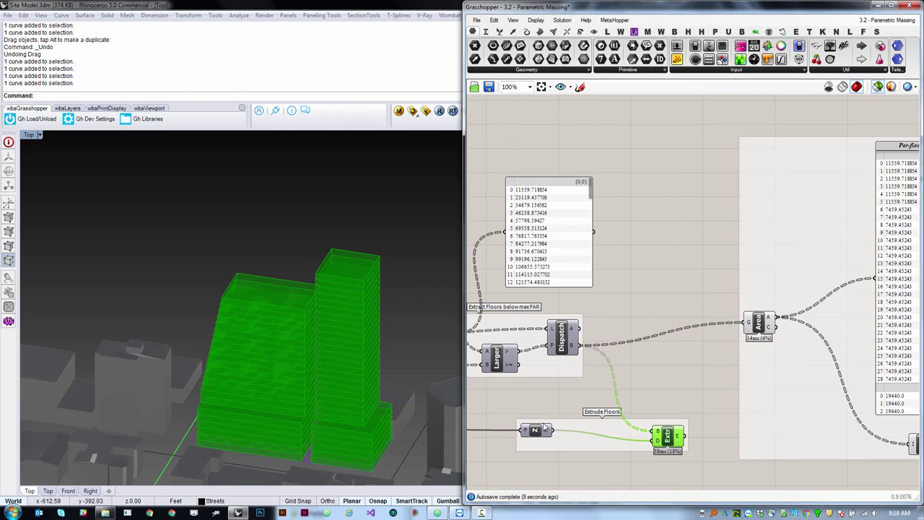
{"action": "scroll", "coordinate": [535, 431], "scroll_direction": "down", "scroll_amount": 2}
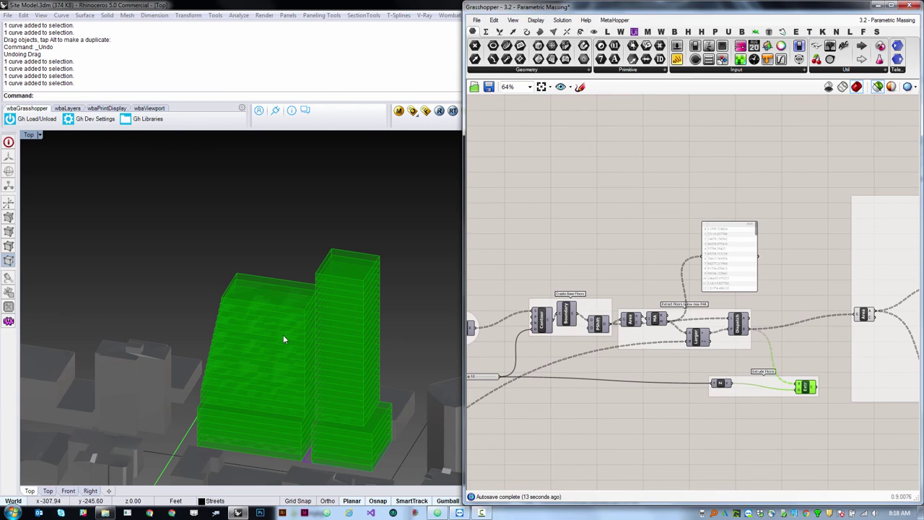
{"action": "right_click_drag", "start_coordinate": [283, 338], "coordinate": [304, 360]}
- Set the Max FAR slider in the Get Lot Area group to 17
{"action": "scroll", "coordinate": [306, 360], "scroll_direction": "down", "scroll_amount": 7}
{"action": "scroll", "coordinate": [306, 360], "scroll_direction": "up", "scroll_amount": 9}
{"action": "scroll", "coordinate": [321, 341], "scroll_direction": "up", "scroll_amount": 5}
{"action": "scroll", "coordinate": [320, 408], "scroll_direction": "down", "scroll_amount": 4}
{"action": "scroll", "coordinate": [498, 332], "scroll_direction": "up", "scroll_amount": 8}
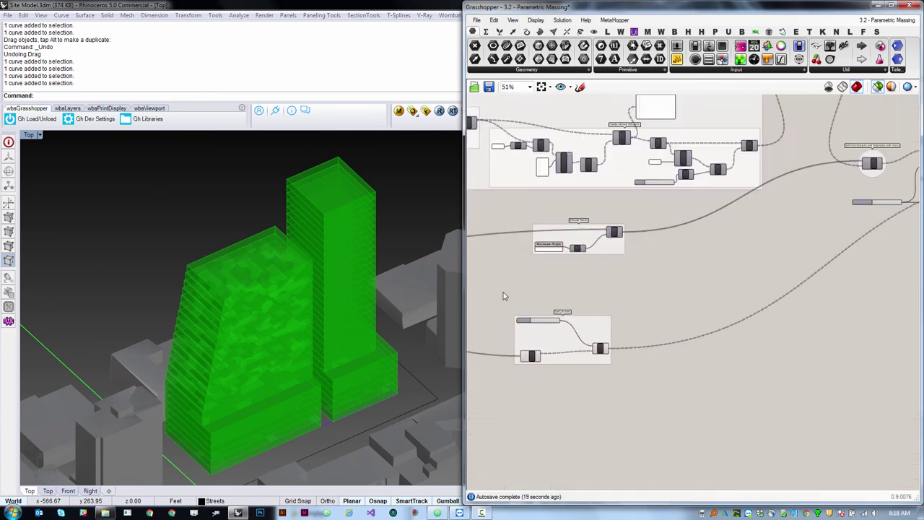
{"action": "scroll", "coordinate": [498, 332], "scroll_direction": "up", "scroll_amount": 1}
{"action": "middle_click", "coordinate": [517, 331]}
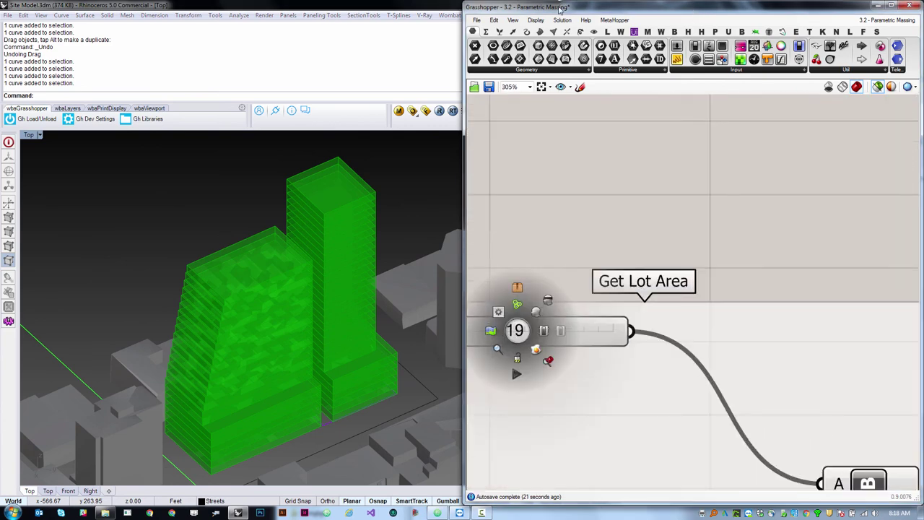
{"action": "scroll", "coordinate": [695, 312], "scroll_direction": "down", "scroll_amount": 4}
{"action": "scroll", "coordinate": [595, 315], "scroll_direction": "up", "scroll_amount": 4}
{"action": "left_click", "coordinate": [666, 272]}
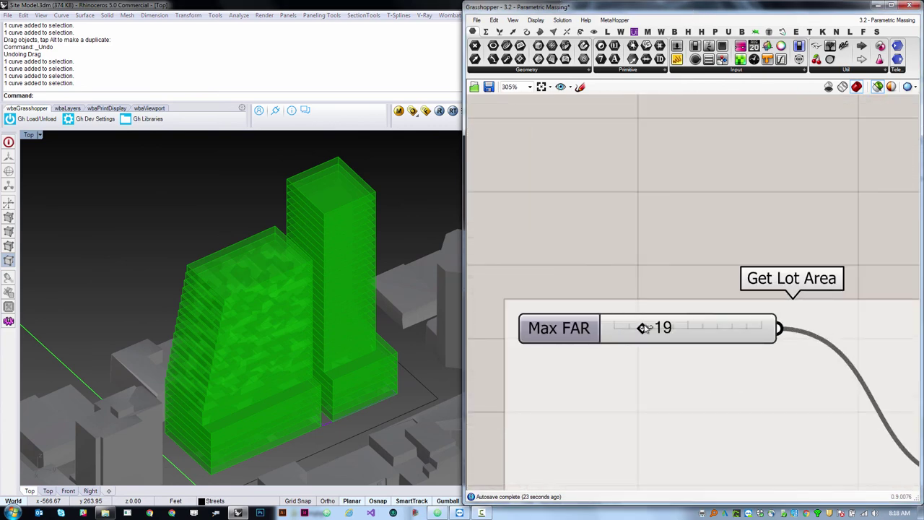
{"action": "mouse_move", "coordinate": [643, 328]}
{"action": "left_mouse_down"}
{"action": "mouse_move", "coordinate": [629, 328]}
{"action": "mouse_move", "coordinate": [640, 328]}
{"action": "left_mouse_up"}
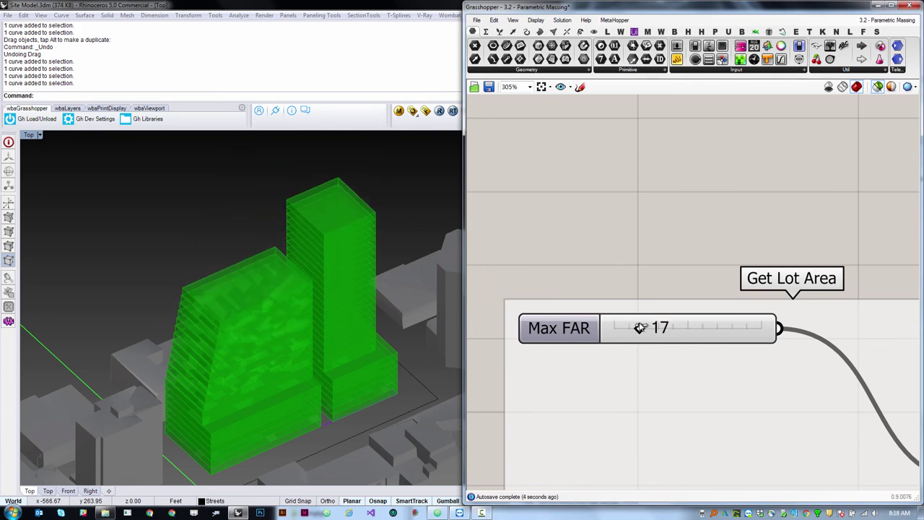
- Set the uppermost U min slider in the Lot Coverage group to 0.172 and keep the upper U max slider at 1.000
{"action": "scroll", "coordinate": [873, 217], "scroll_direction": "down", "scroll_amount": 12}
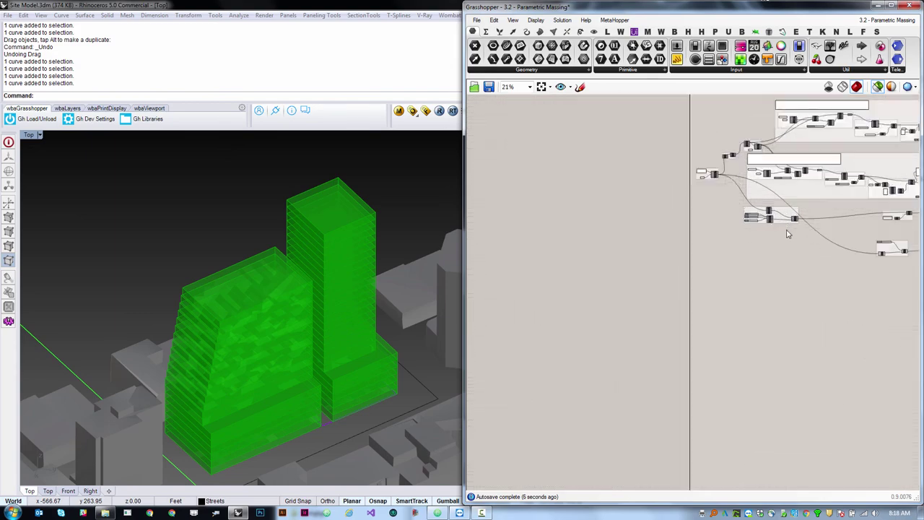
{"action": "scroll", "coordinate": [785, 230], "scroll_direction": "up", "scroll_amount": 6}
{"action": "scroll", "coordinate": [654, 172], "scroll_direction": "up", "scroll_amount": 7}
{"action": "scroll", "coordinate": [657, 238], "scroll_direction": "up", "scroll_amount": 2}
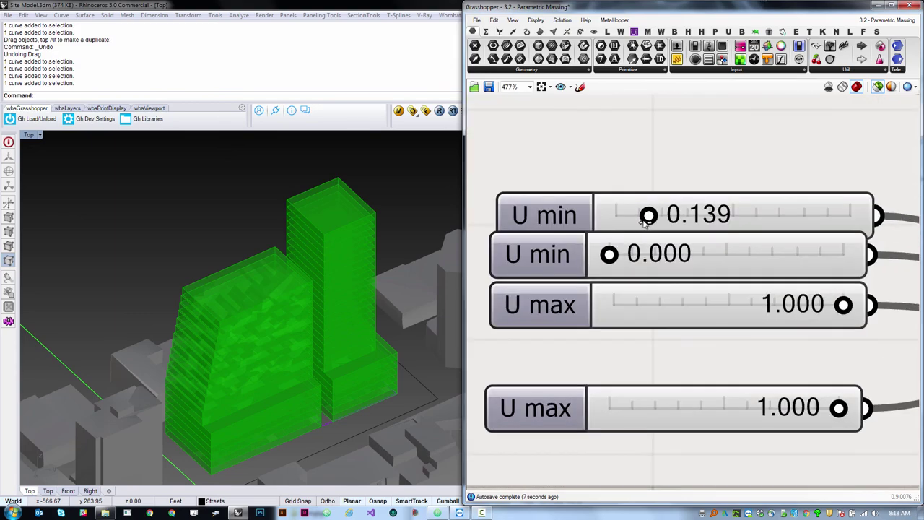
{"action": "mouse_move", "coordinate": [644, 222]}
{"action": "left_mouse_down"}
{"action": "mouse_move", "coordinate": [610, 224]}
{"action": "mouse_move", "coordinate": [657, 220]}
{"action": "left_mouse_up"}
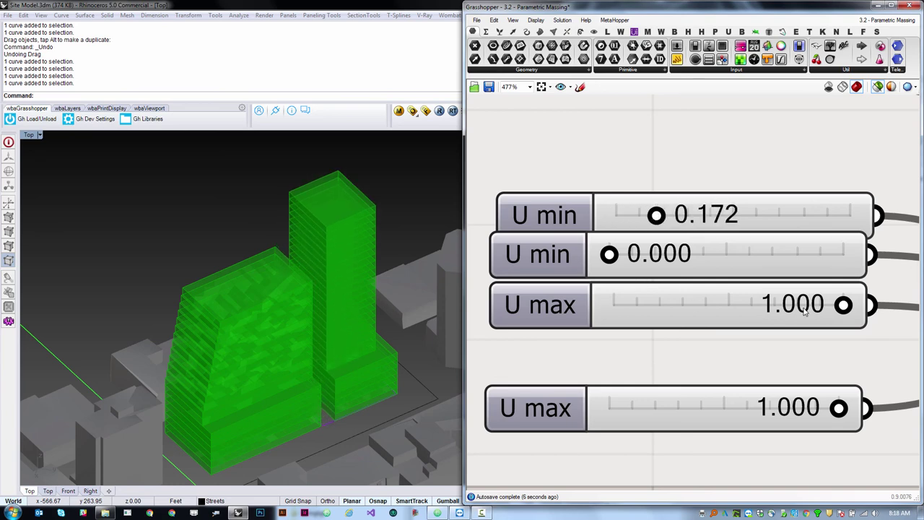
{"action": "scroll", "coordinate": [771, 300], "scroll_direction": "down", "scroll_amount": 2}
{"action": "scroll", "coordinate": [771, 300], "scroll_direction": "up", "scroll_amount": 2}
{"action": "mouse_move", "coordinate": [826, 305]}
{"action": "left_mouse_down"}
{"action": "mouse_move", "coordinate": [769, 306]}
{"action": "mouse_move", "coordinate": [837, 304]}
{"action": "left_mouse_up"}
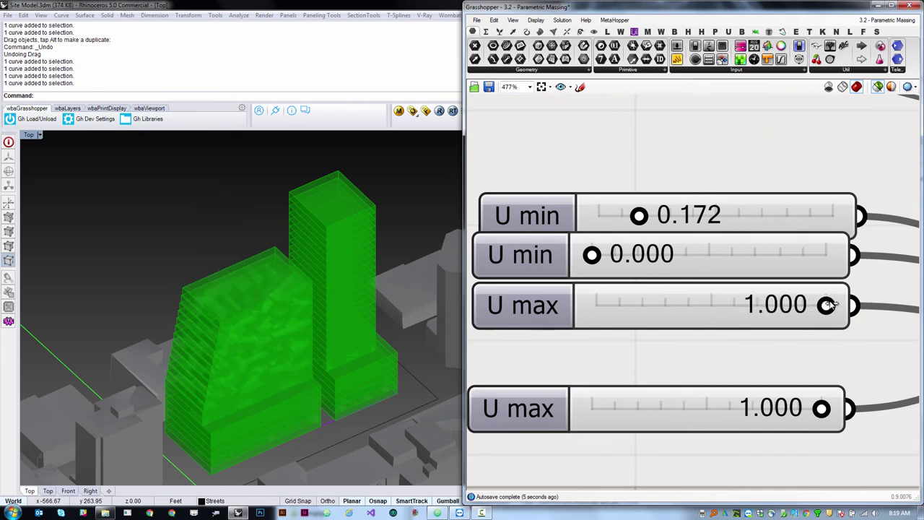
- Select the Area component in the Measure Area group and inspect its connections and the floor centroids on the site
{"action": "scroll", "coordinate": [596, 322], "scroll_direction": "down", "scroll_amount": 10}
{"action": "scroll", "coordinate": [596, 322], "scroll_direction": "down", "scroll_amount": 4}
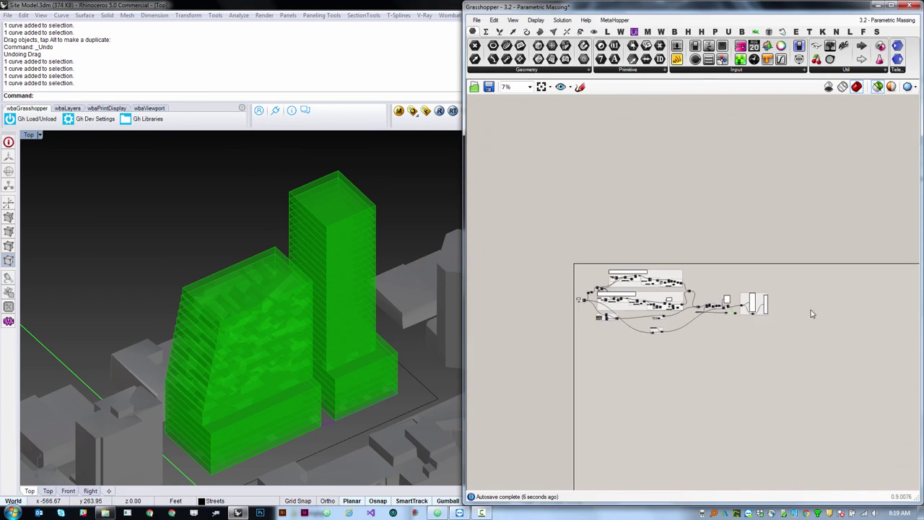
{"action": "scroll", "coordinate": [753, 284], "scroll_direction": "up", "scroll_amount": 7}
{"action": "scroll", "coordinate": [744, 439], "scroll_direction": "up", "scroll_amount": 4}
{"action": "scroll", "coordinate": [514, 266], "scroll_direction": "down", "scroll_amount": 2}
{"action": "scroll", "coordinate": [586, 324], "scroll_direction": "up", "scroll_amount": 5}
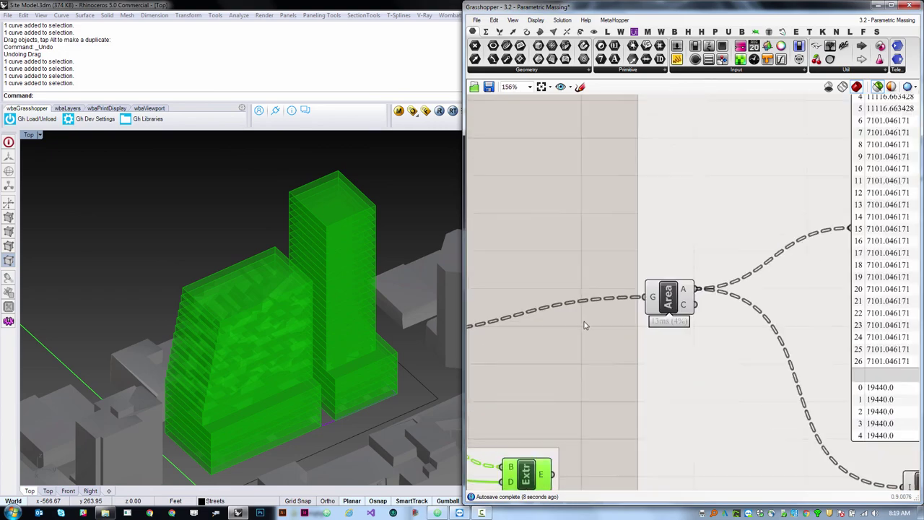
{"action": "left_click", "coordinate": [666, 296]}
{"action": "scroll", "coordinate": [602, 340], "scroll_direction": "down", "scroll_amount": 4}
{"action": "scroll", "coordinate": [621, 330], "scroll_direction": "up", "scroll_amount": 3}
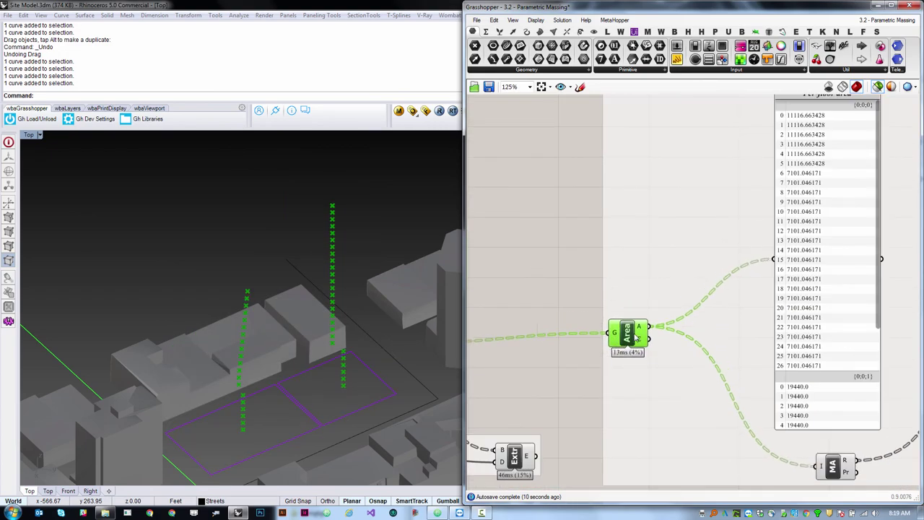
- Read the Per-floor area panel through to the end of its second branch
{"action": "scroll", "coordinate": [598, 318], "scroll_direction": "down", "scroll_amount": 3}
{"action": "scroll", "coordinate": [601, 309], "scroll_direction": "up", "scroll_amount": 3}
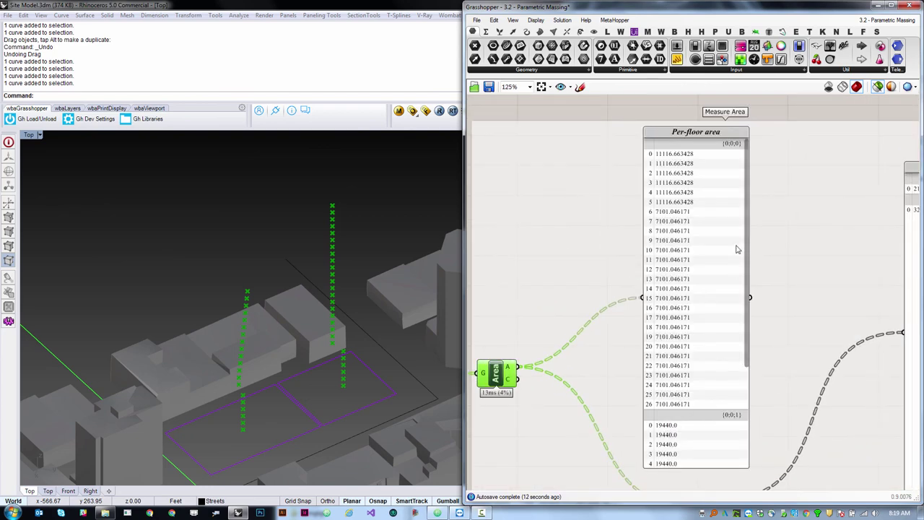
{"action": "left_click_drag", "start_coordinate": [747, 254], "coordinate": [748, 424]}
{"action": "scroll", "coordinate": [632, 358], "scroll_direction": "down", "scroll_amount": 4}
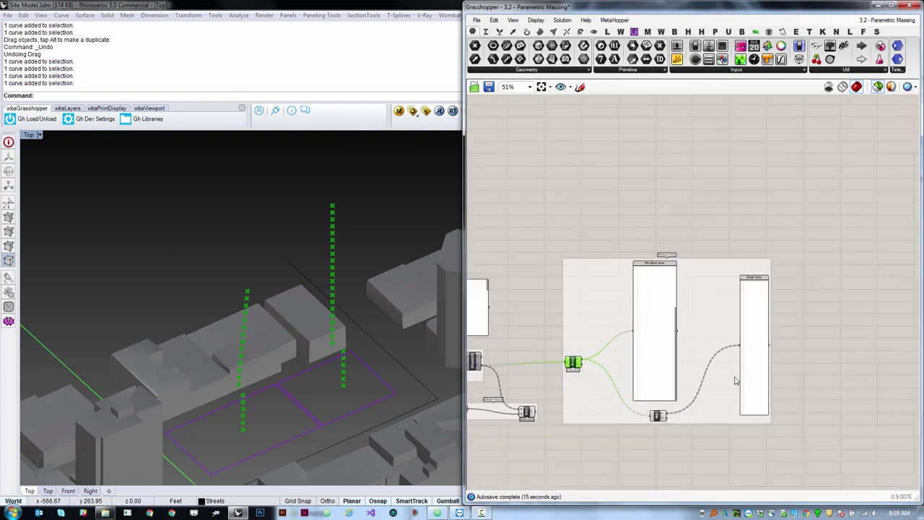
- Select the Mass Addition component in the Measure Area group and examine the Total Area panel it feeds
{"action": "scroll", "coordinate": [740, 377], "scroll_direction": "up", "scroll_amount": 3}
{"action": "left_click", "coordinate": [558, 462]}
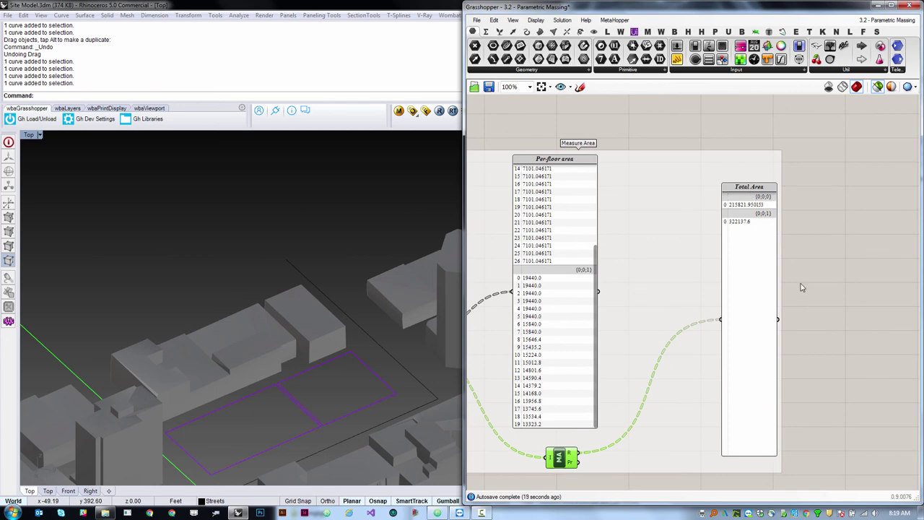
{"action": "scroll", "coordinate": [801, 287], "scroll_direction": "down", "scroll_amount": 4}
{"action": "scroll", "coordinate": [748, 310], "scroll_direction": "up", "scroll_amount": 4}
- Review the whole definition, from the setback rule groups and the 85-foot green street rule through to the floor extraction and area measurement groups
{"action": "scroll", "coordinate": [765, 264], "scroll_direction": "down", "scroll_amount": 7}
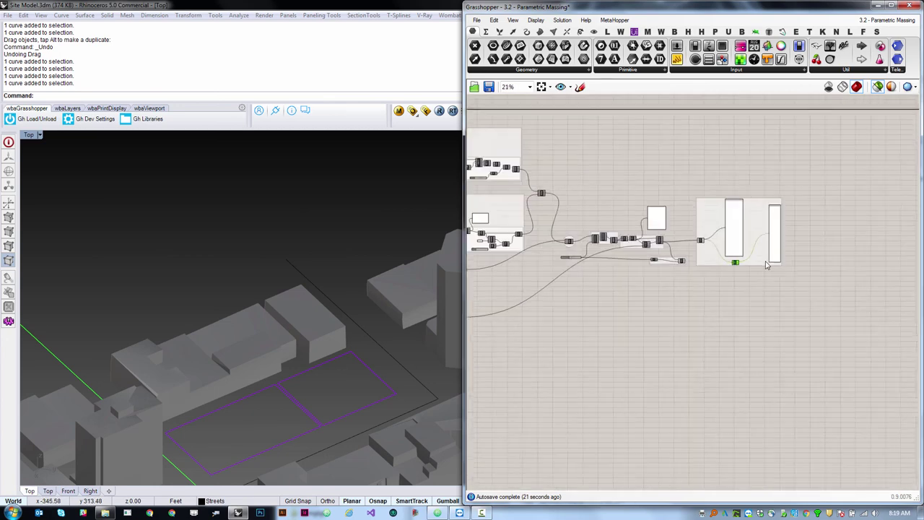
{"action": "scroll", "coordinate": [753, 290], "scroll_direction": "down", "scroll_amount": 3}
{"action": "scroll", "coordinate": [583, 231], "scroll_direction": "up", "scroll_amount": 2}
{"action": "scroll", "coordinate": [701, 267], "scroll_direction": "down", "scroll_amount": 2}
{"action": "scroll", "coordinate": [527, 225], "scroll_direction": "up", "scroll_amount": 4}
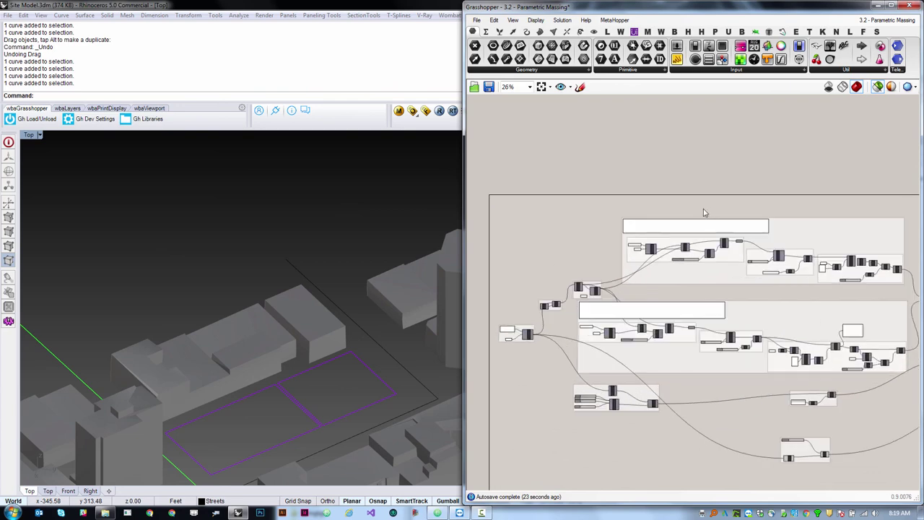
{"action": "scroll", "coordinate": [668, 436], "scroll_direction": "up", "scroll_amount": 2}
{"action": "scroll", "coordinate": [519, 402], "scroll_direction": "up", "scroll_amount": 2}
{"action": "scroll", "coordinate": [520, 402], "scroll_direction": "down", "scroll_amount": 2}
{"action": "scroll", "coordinate": [695, 437], "scroll_direction": "up", "scroll_amount": 2}
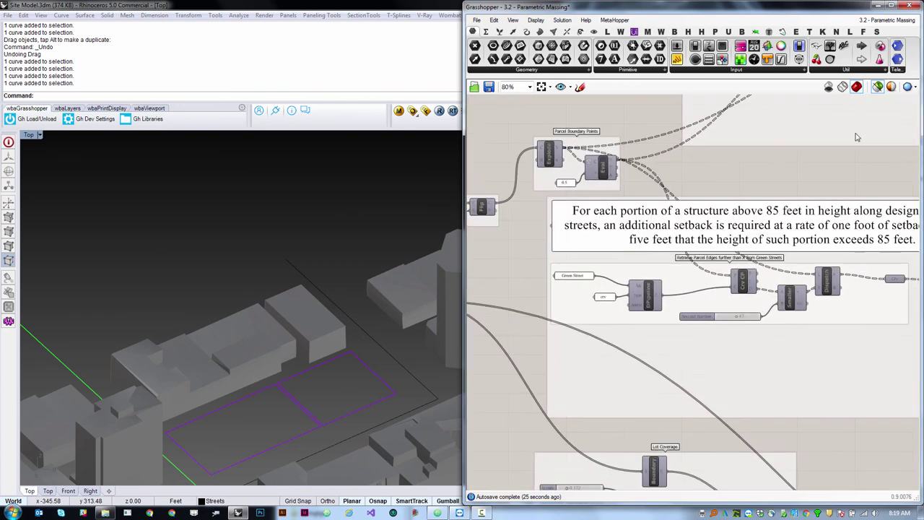
{"action": "scroll", "coordinate": [645, 268], "scroll_direction": "down", "scroll_amount": 3}
{"action": "scroll", "coordinate": [572, 363], "scroll_direction": "up", "scroll_amount": 2}
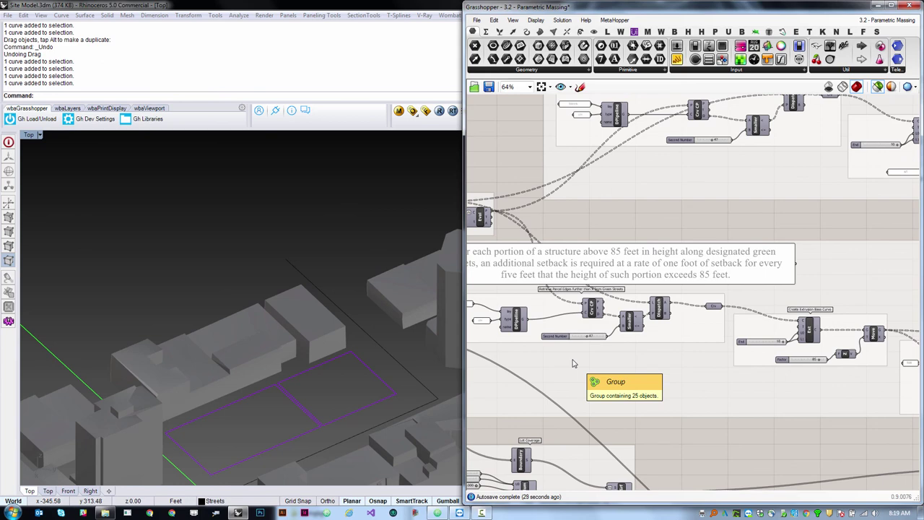
{"action": "scroll", "coordinate": [574, 354], "scroll_direction": "down", "scroll_amount": 5}
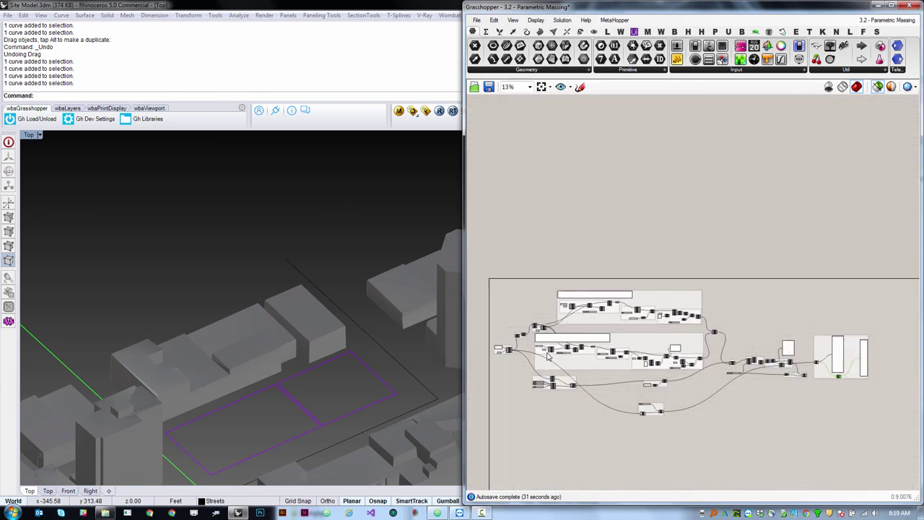
{"action": "scroll", "coordinate": [563, 357], "scroll_direction": "up", "scroll_amount": 2}
{"action": "scroll", "coordinate": [557, 358], "scroll_direction": "down", "scroll_amount": 3}
{"action": "scroll", "coordinate": [779, 363], "scroll_direction": "up", "scroll_amount": 6}
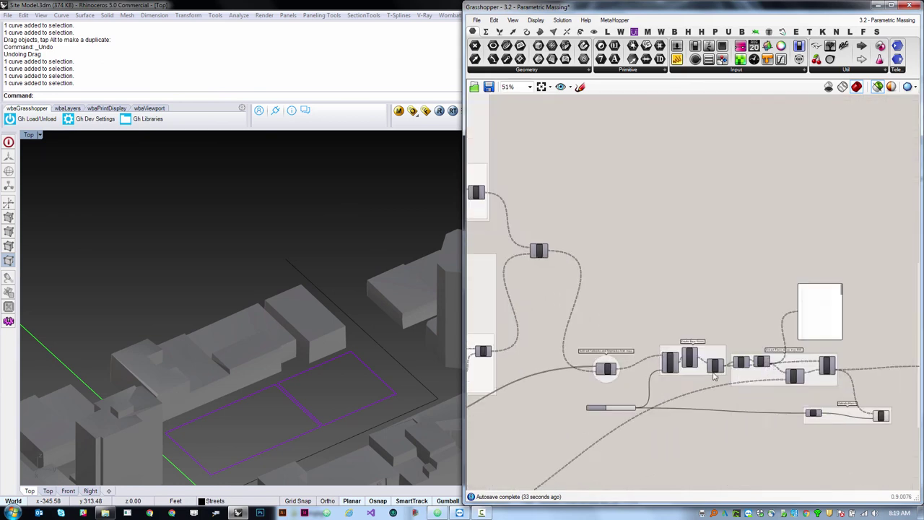
{"action": "scroll", "coordinate": [669, 372], "scroll_direction": "down", "scroll_amount": 3}
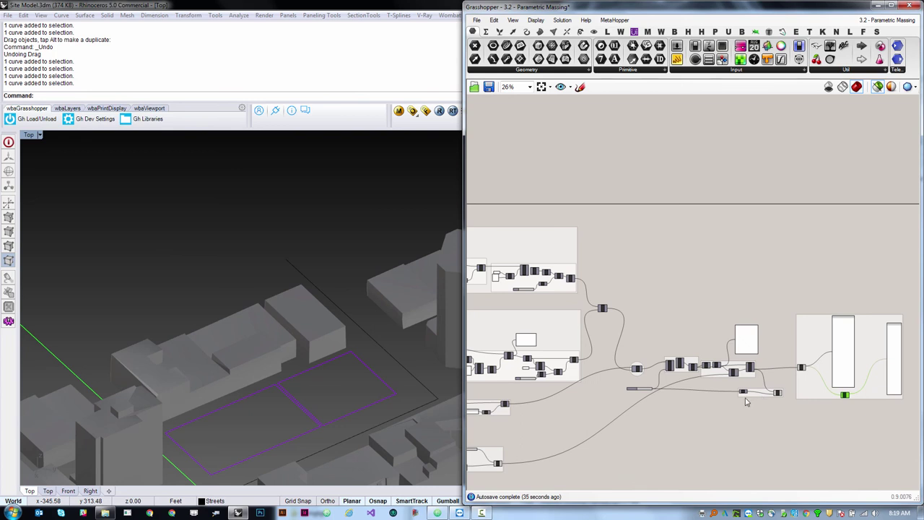